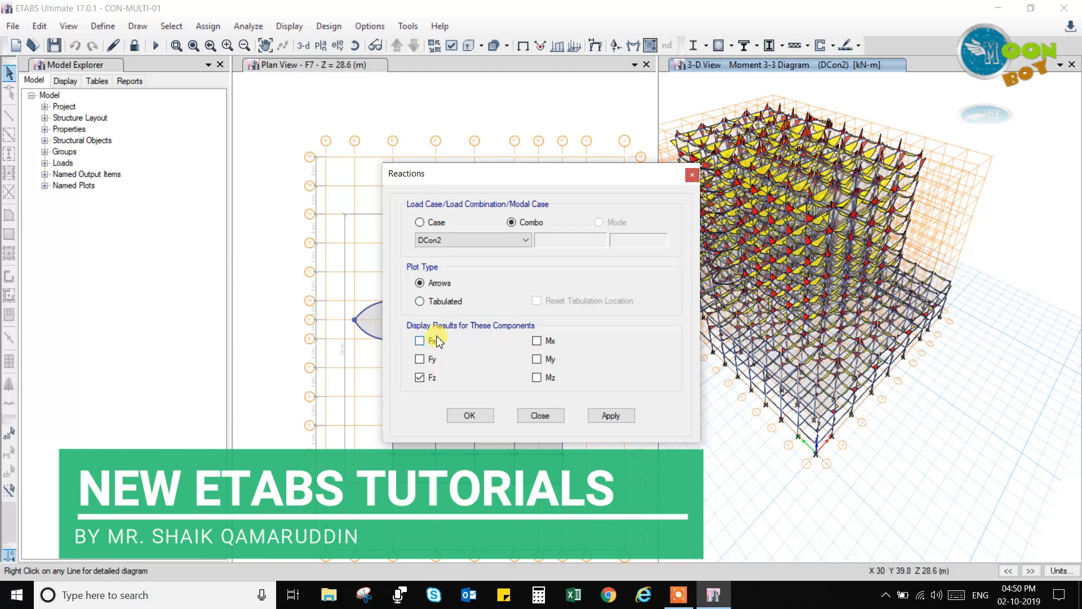
Step: Display the support reactions for combination DCon2 in tabulated form, with the Fz, Mx, My and Mz components
{"action": "left_click", "coordinate": [536, 377]}
{"action": "left_click", "coordinate": [536, 360]}
{"action": "left_click", "coordinate": [536, 340]}
{"action": "left_click", "coordinate": [424, 303]}
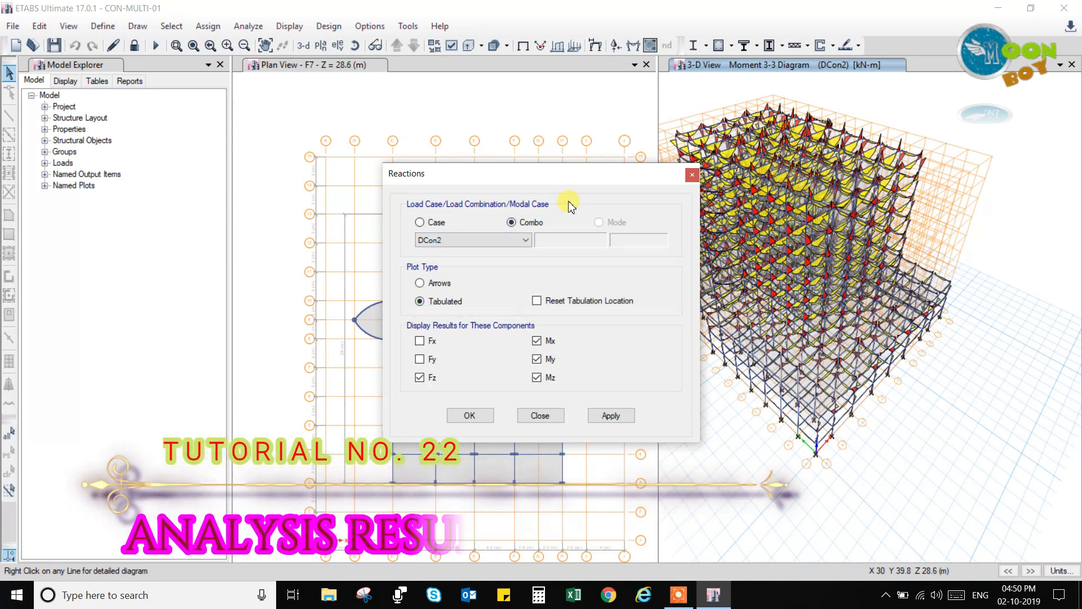
{"action": "left_click", "coordinate": [611, 415]}
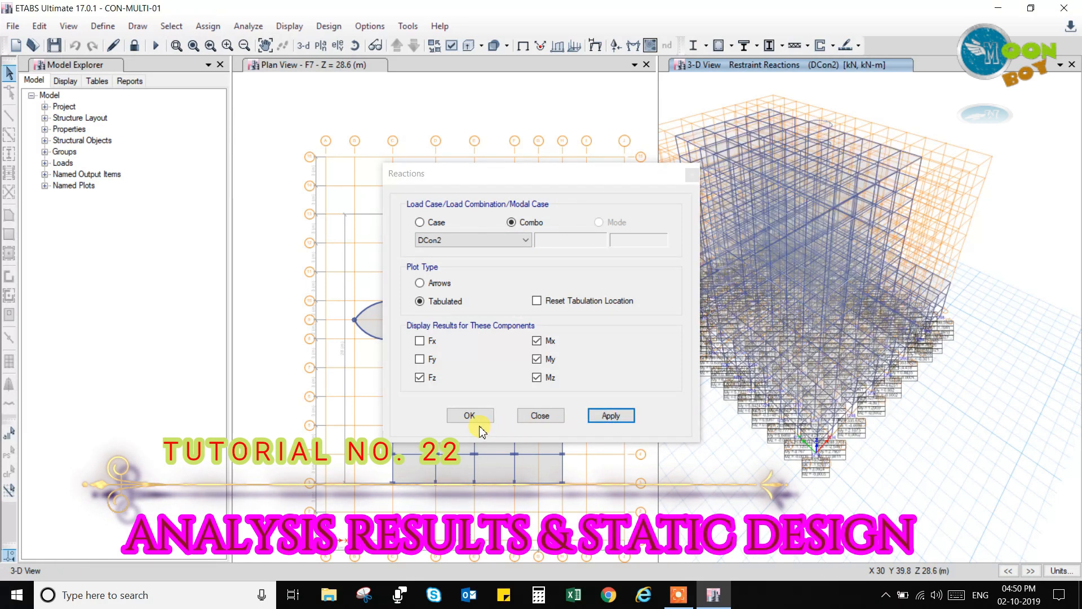
{"action": "left_click", "coordinate": [474, 418]}
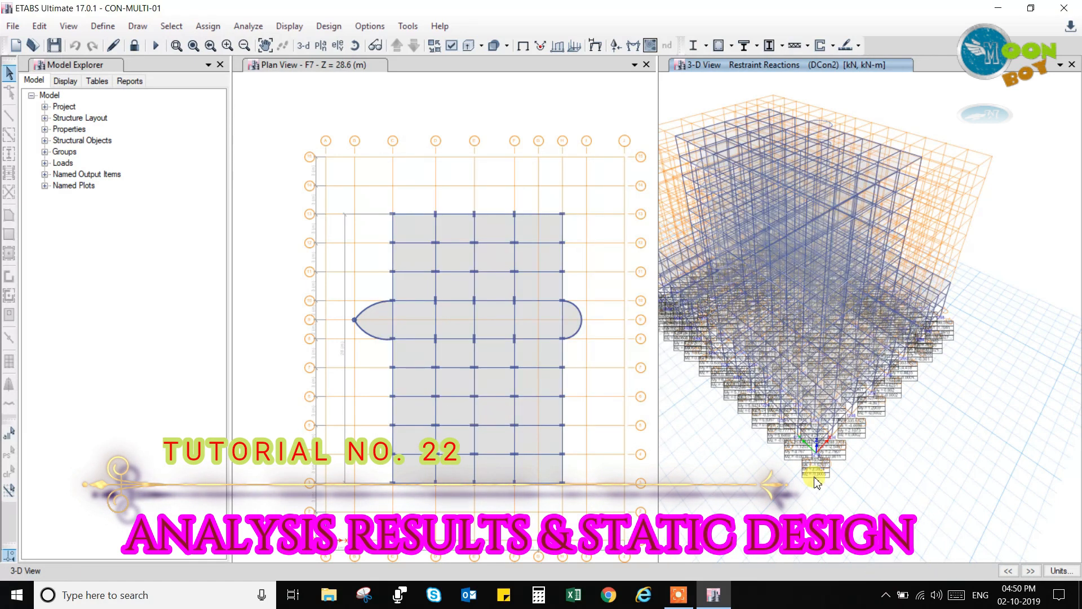
{"action": "scroll", "coordinate": [815, 483], "scroll_direction": "up", "scroll_amount": 5}
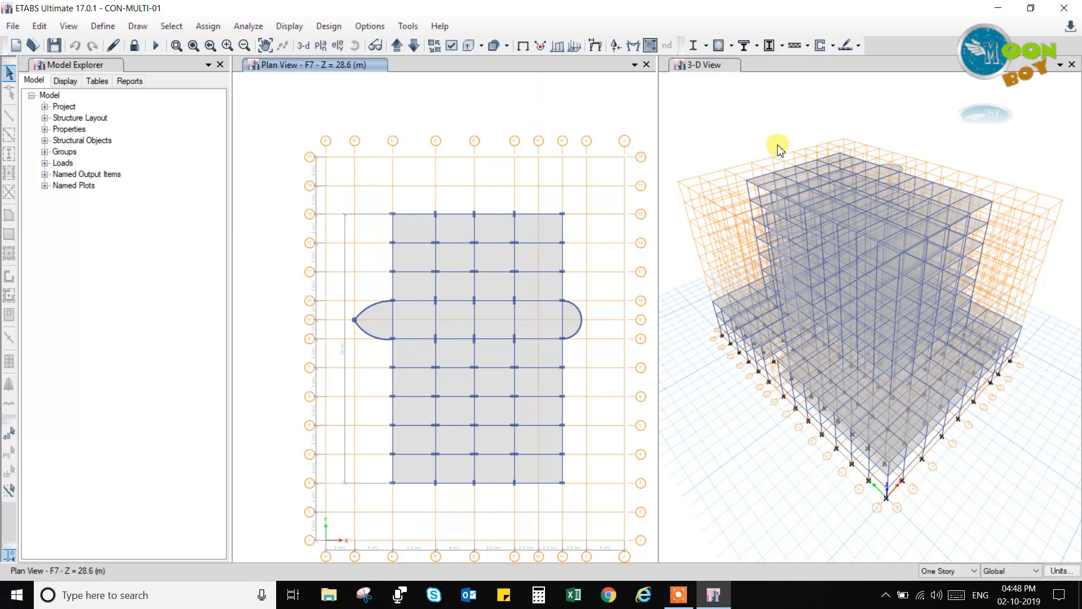
Step: Display the filled Moment 3-3 diagram of all frames for the DCon2 combination in the 3-D view
{"action": "left_click", "coordinate": [715, 65]}
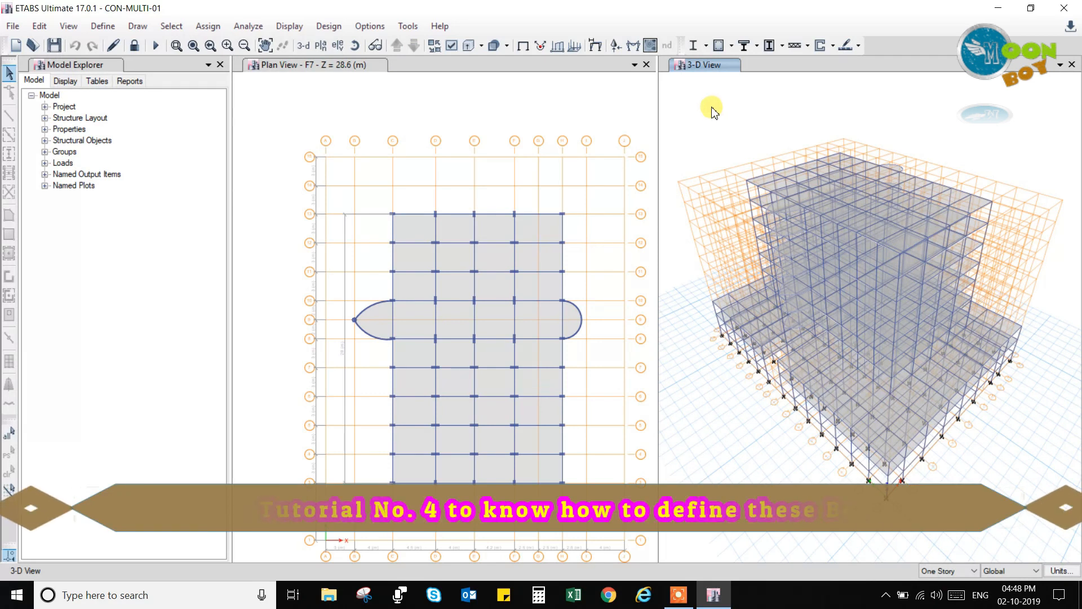
{"action": "left_click", "coordinate": [290, 26]}
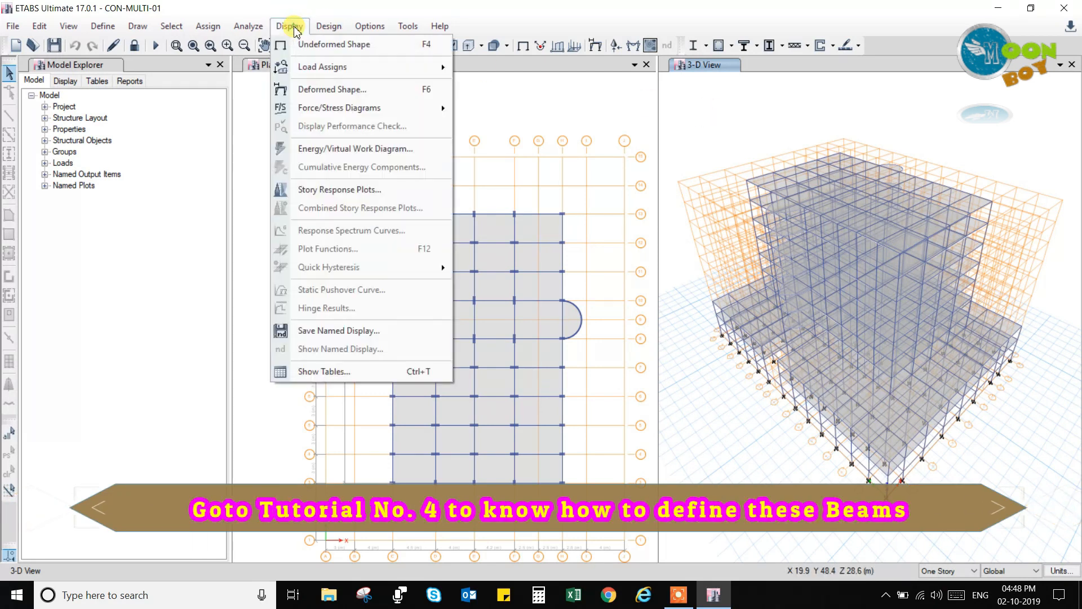
{"action": "mouse_move", "coordinate": [333, 110]}
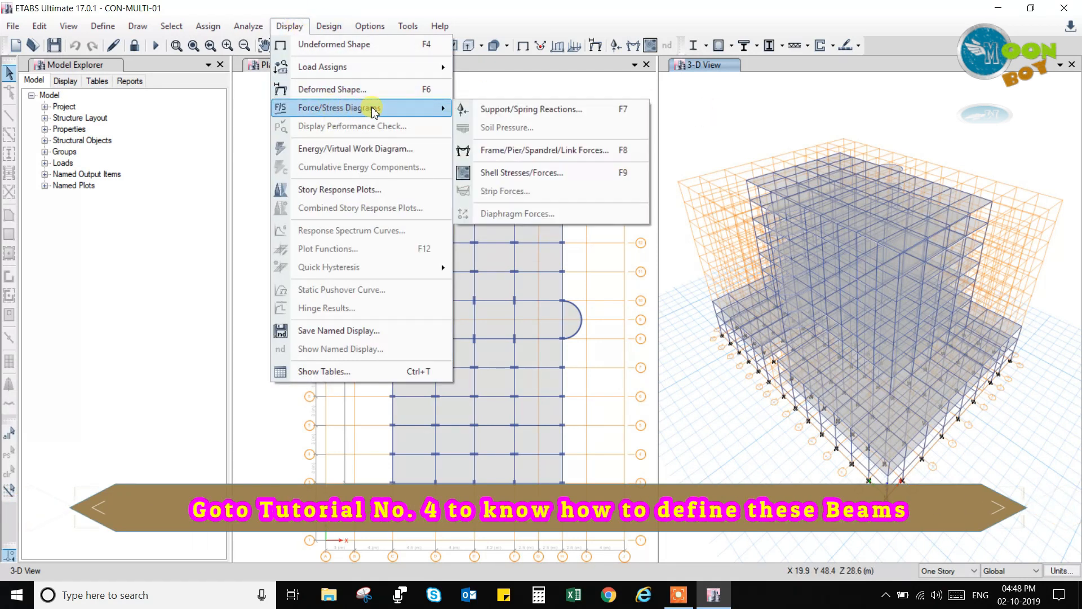
{"action": "left_click", "coordinate": [526, 155]}
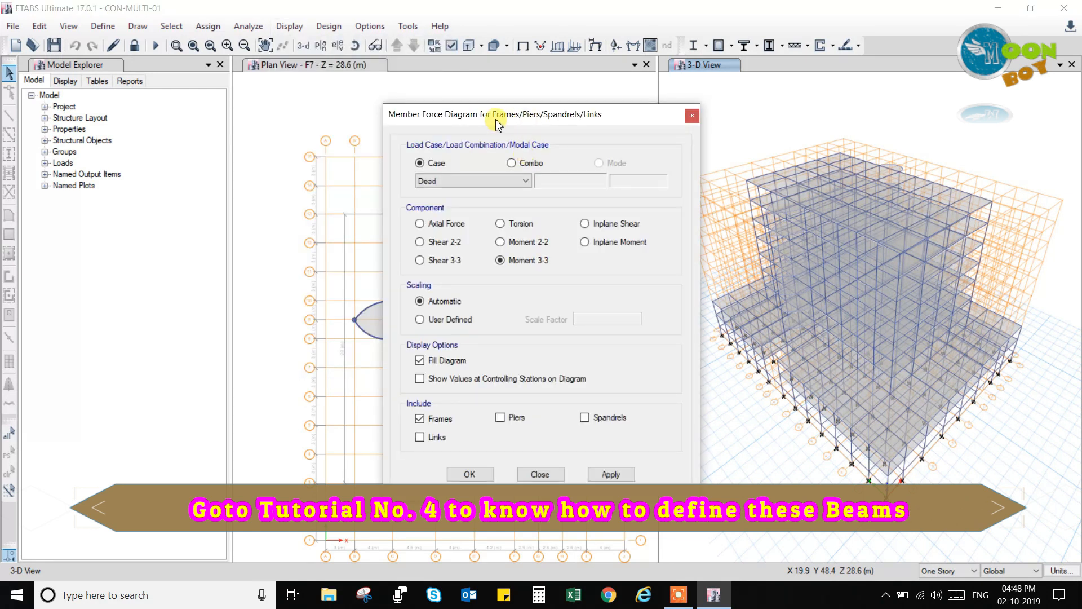
{"action": "left_click_drag", "start_coordinate": [497, 123], "coordinate": [594, 110]}
{"action": "left_click", "coordinate": [608, 150]}
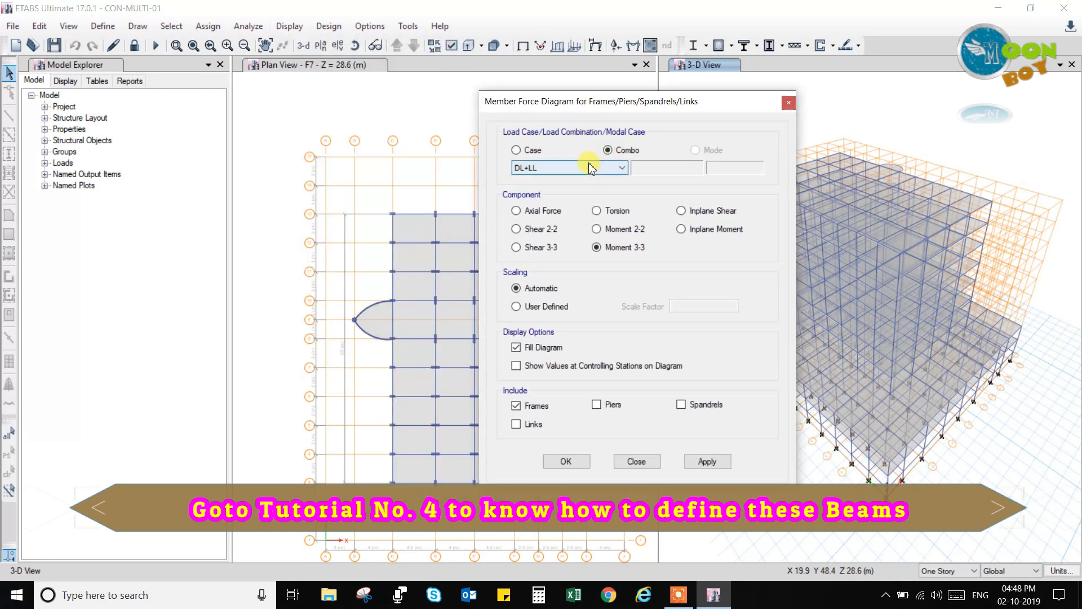
{"action": "left_click", "coordinate": [592, 168]}
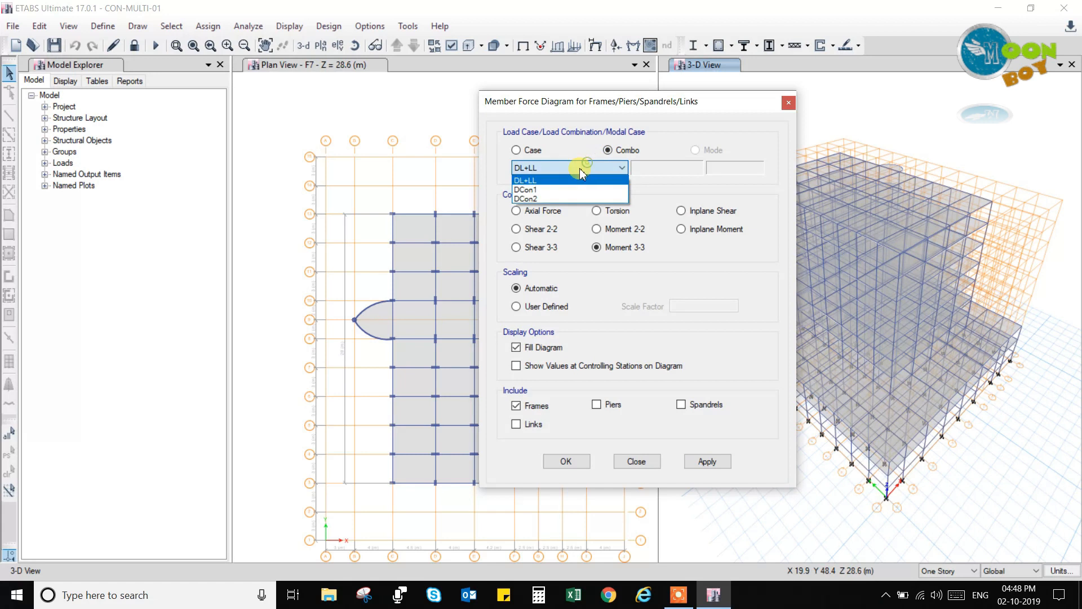
{"action": "left_click", "coordinate": [543, 199]}
{"action": "left_click", "coordinate": [613, 248]}
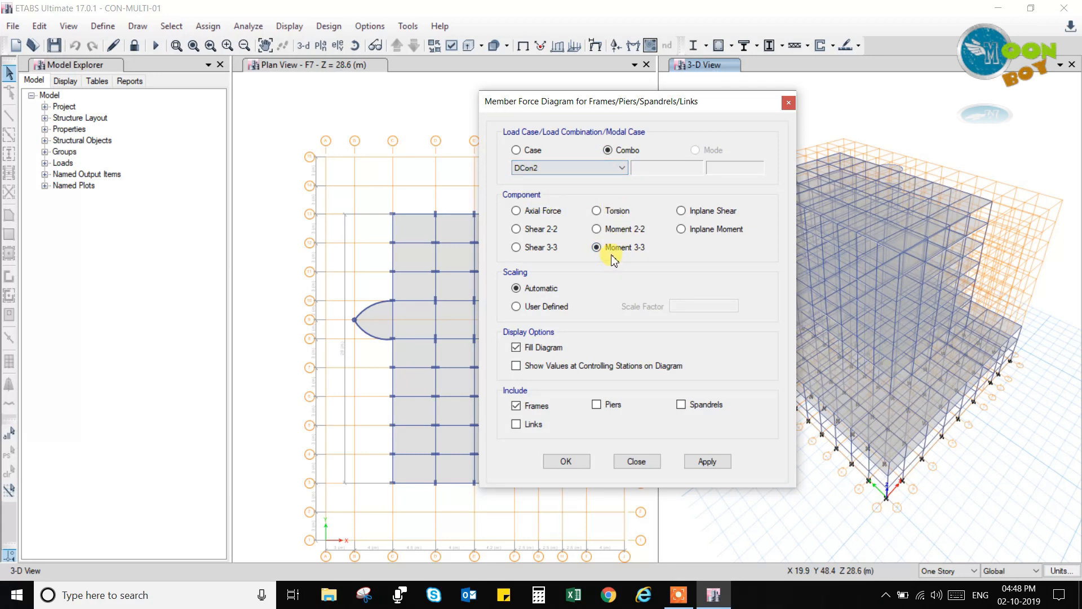
{"action": "left_click_drag", "start_coordinate": [607, 110], "coordinate": [672, 98]}
{"action": "left_click", "coordinate": [773, 449]}
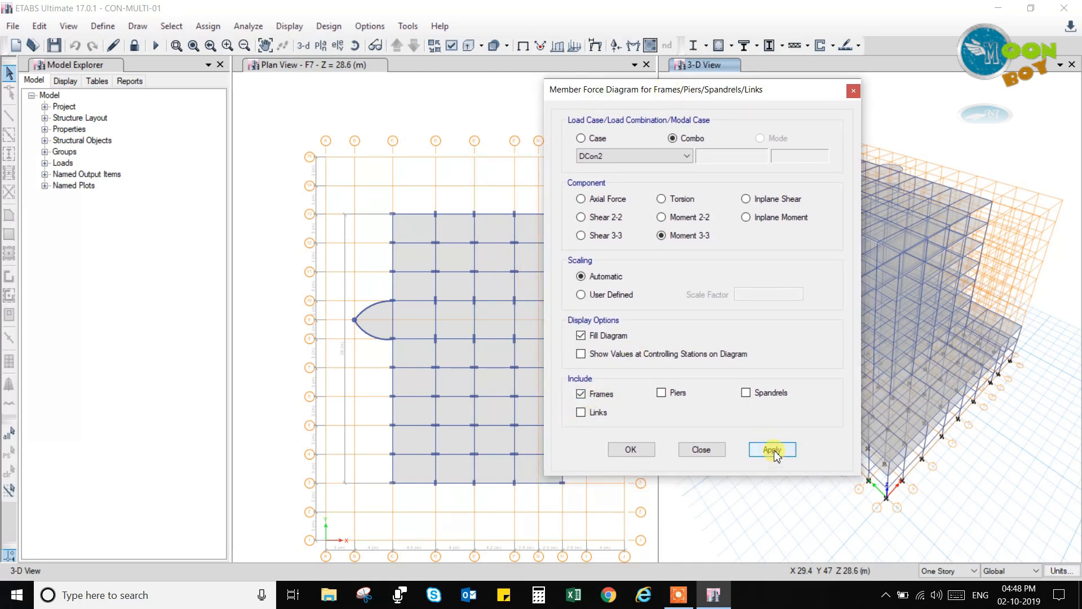
{"action": "left_click", "coordinate": [632, 450]}
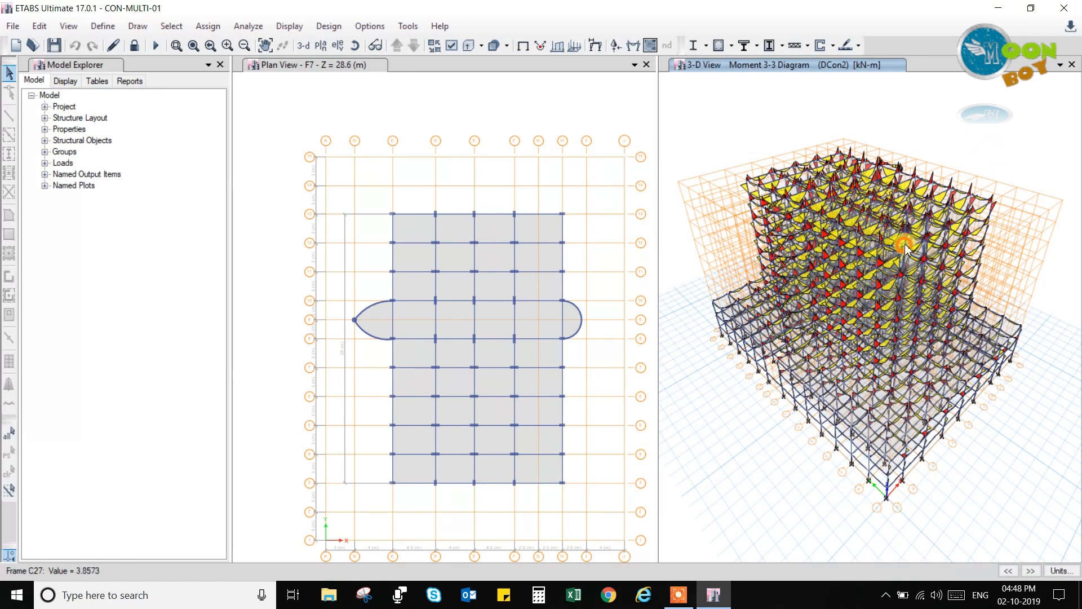
Step: Inspect the shear, moment and deflection diagrams of an edge beam at story F6, both along its length and at maximum
{"action": "scroll", "coordinate": [1007, 243], "scroll_direction": "up", "scroll_amount": 6}
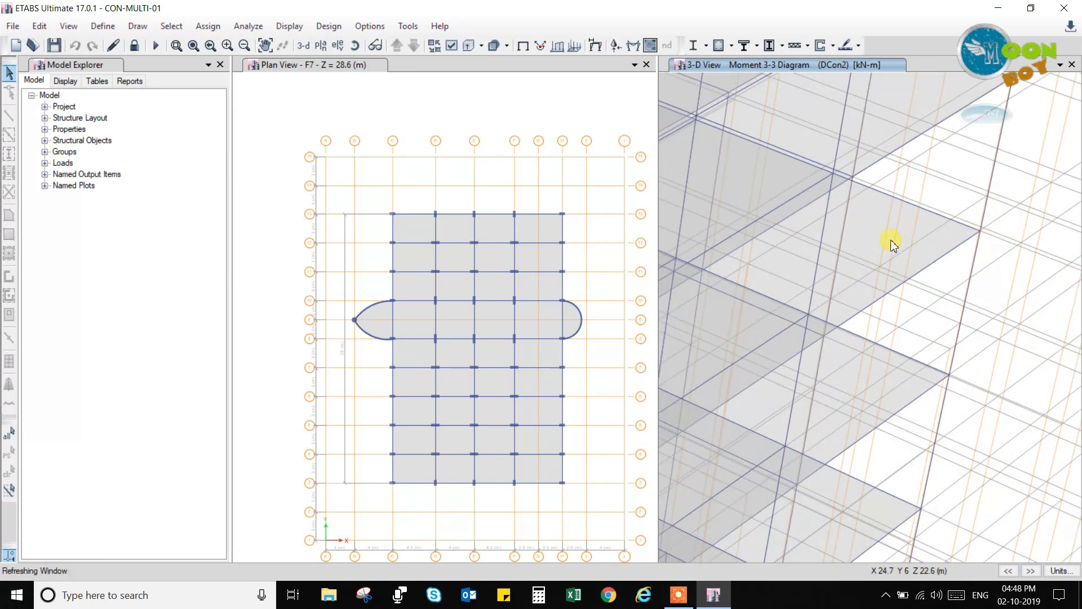
{"action": "right_click", "coordinate": [925, 136]}
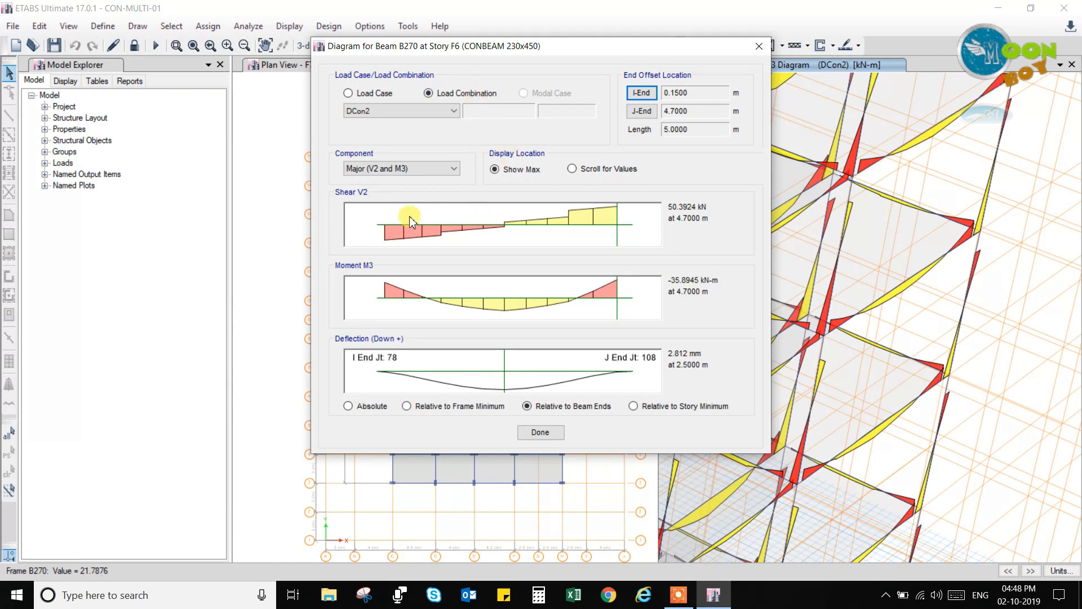
{"action": "left_click_drag", "start_coordinate": [461, 235], "coordinate": [612, 219]}
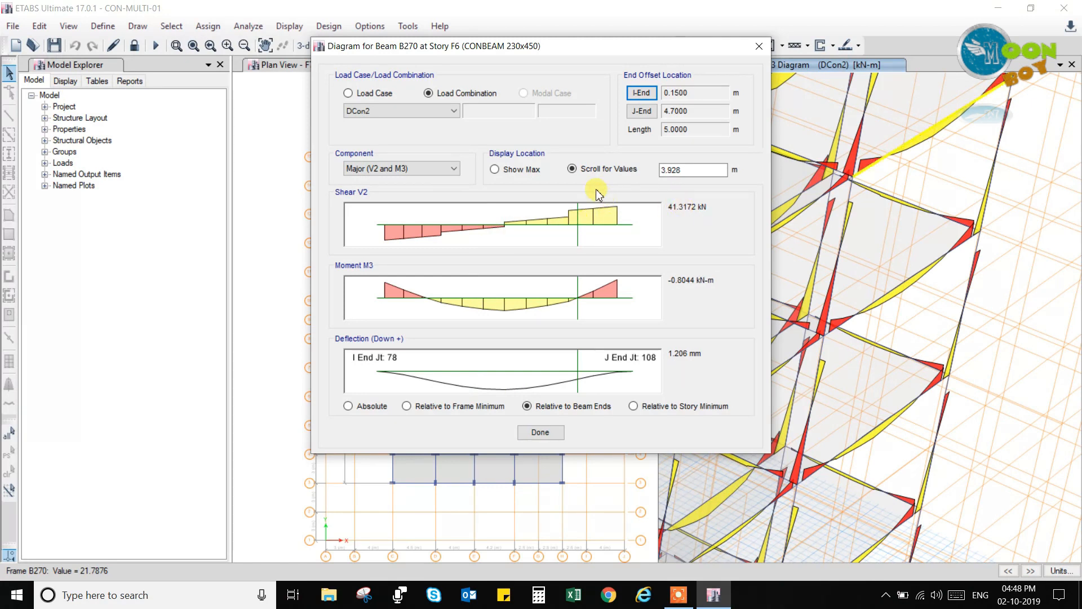
{"action": "left_click", "coordinate": [507, 172]}
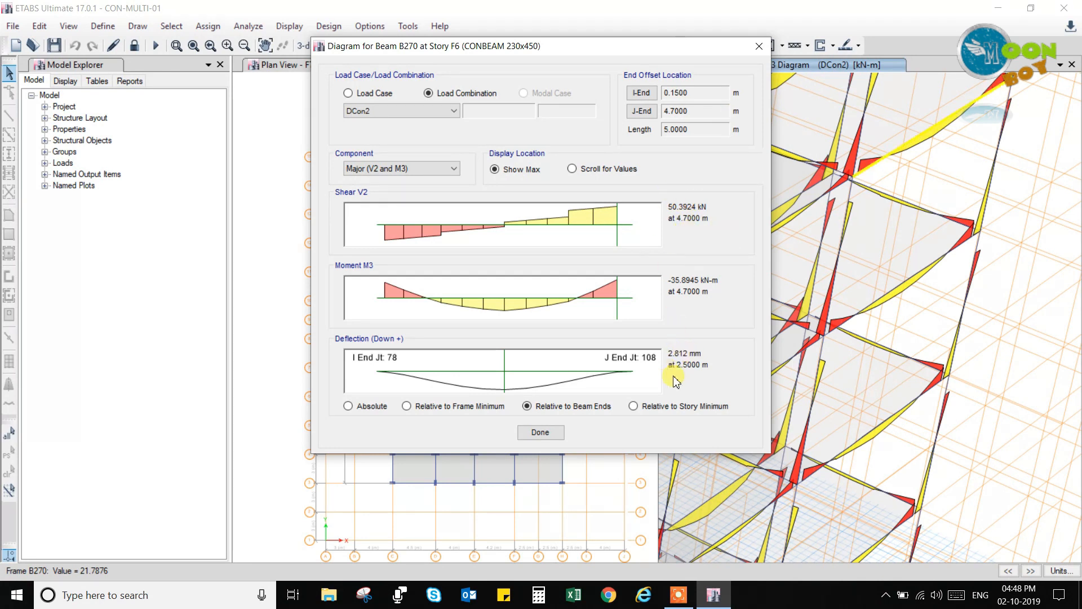
{"action": "left_click", "coordinate": [759, 47]}
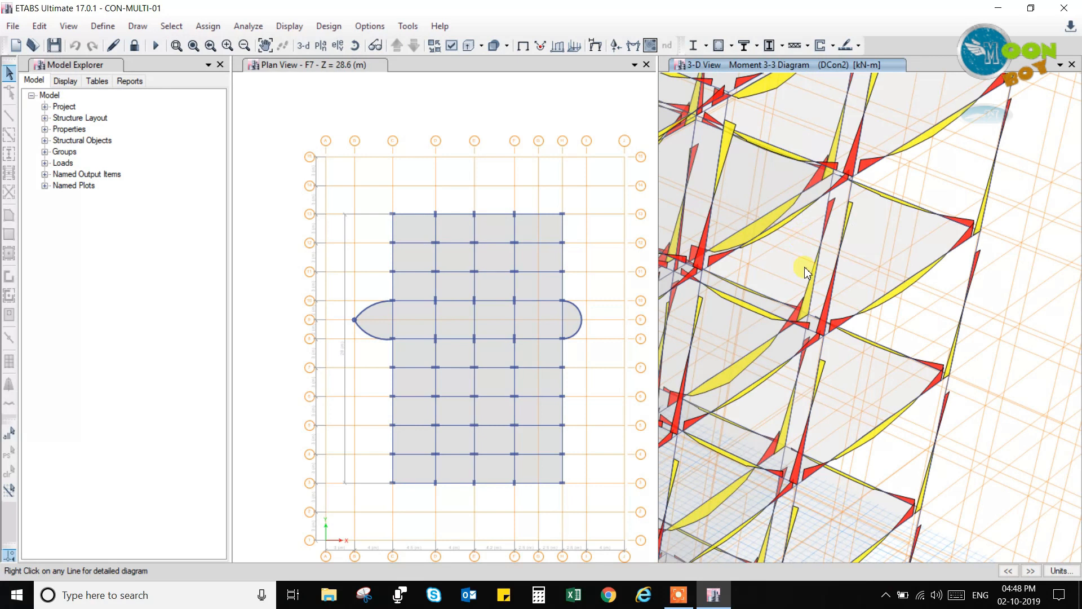
{"action": "scroll", "coordinate": [806, 271], "scroll_direction": "down", "scroll_amount": 10}
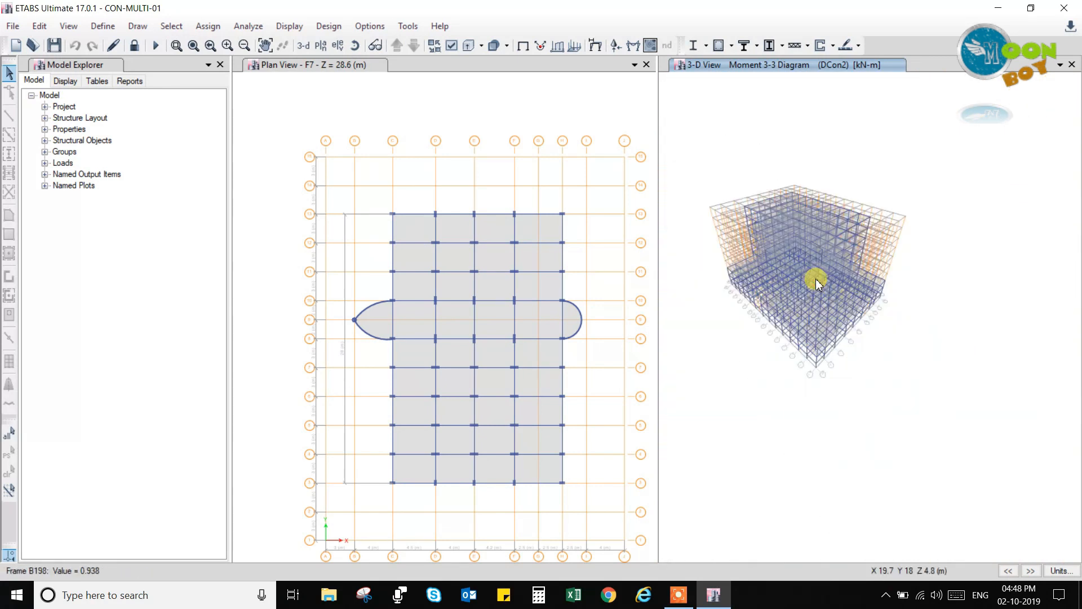
{"action": "scroll", "coordinate": [817, 282], "scroll_direction": "up", "scroll_amount": 5}
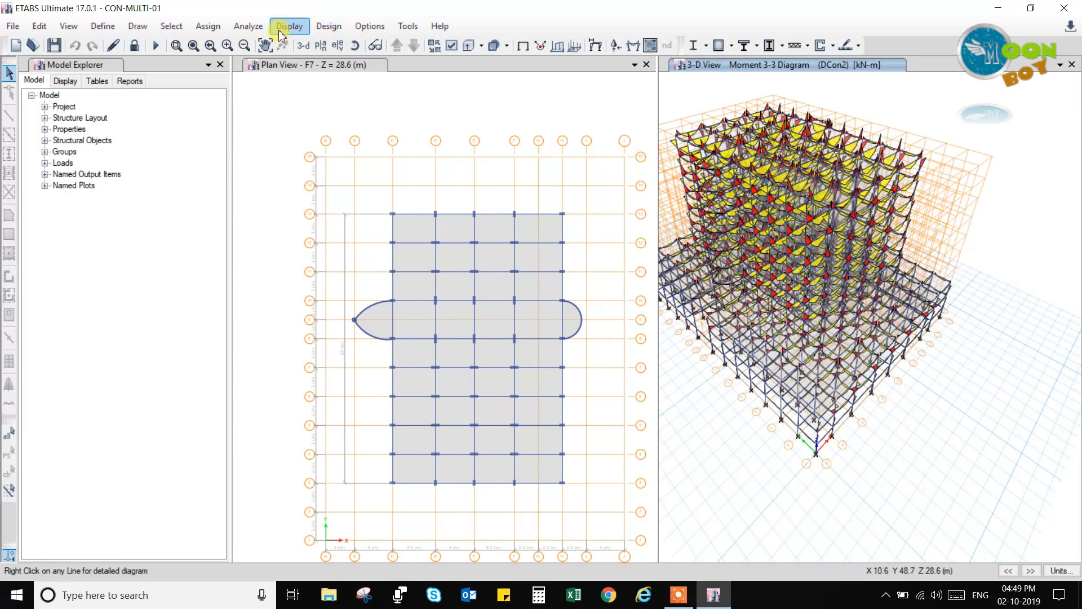
Step: Show the Analysis result tables and switch the displayed table to Beam Forces
{"action": "left_click", "coordinate": [289, 27]}
{"action": "left_click", "coordinate": [332, 375]}
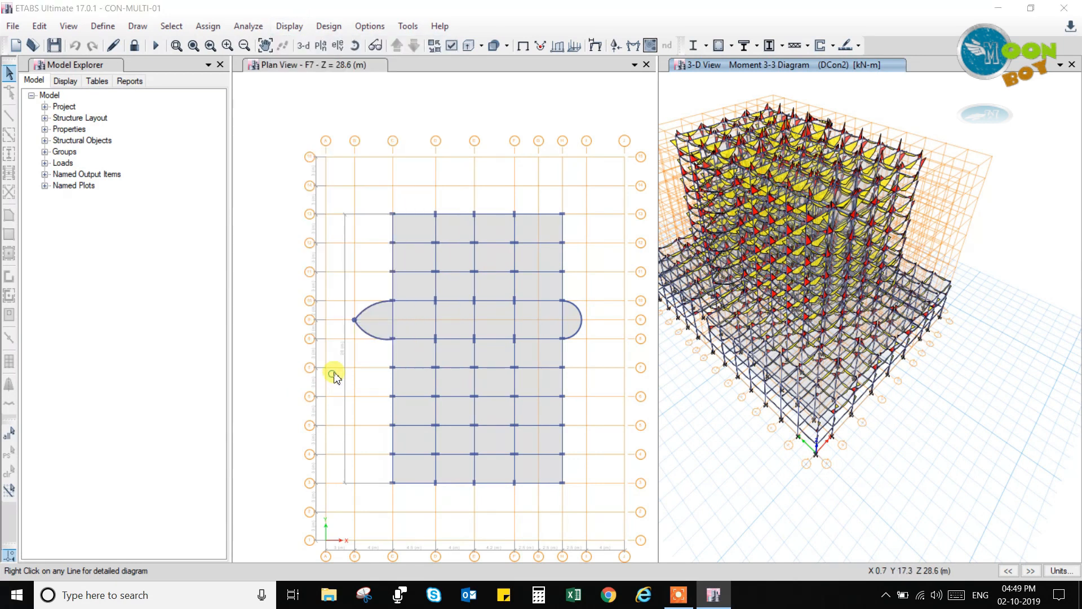
{"action": "left_click", "coordinate": [400, 113]}
{"action": "left_click", "coordinate": [510, 499]}
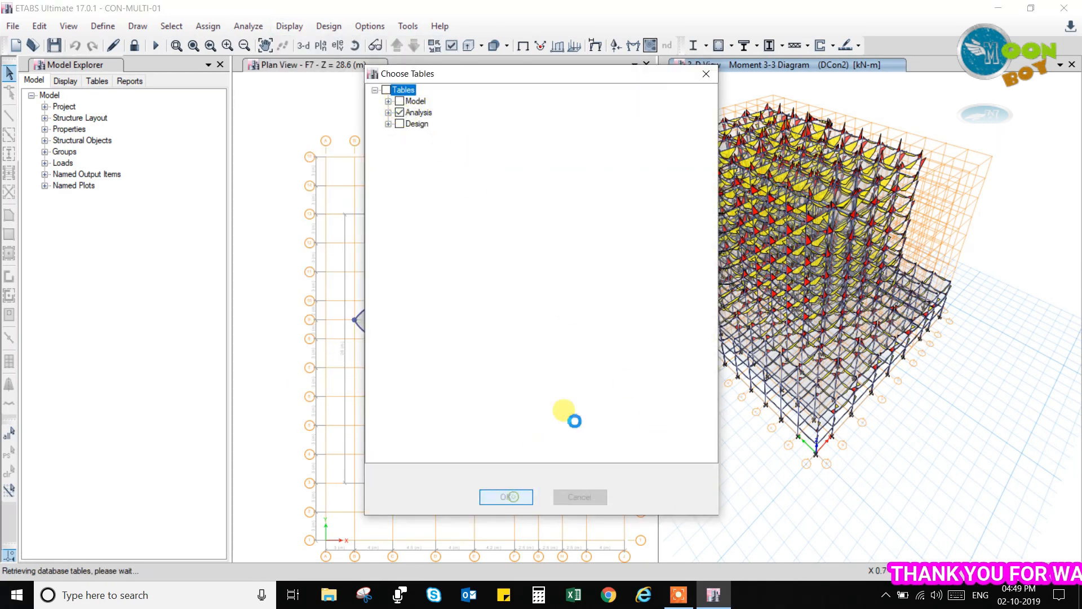
{"action": "left_click", "coordinate": [929, 442]}
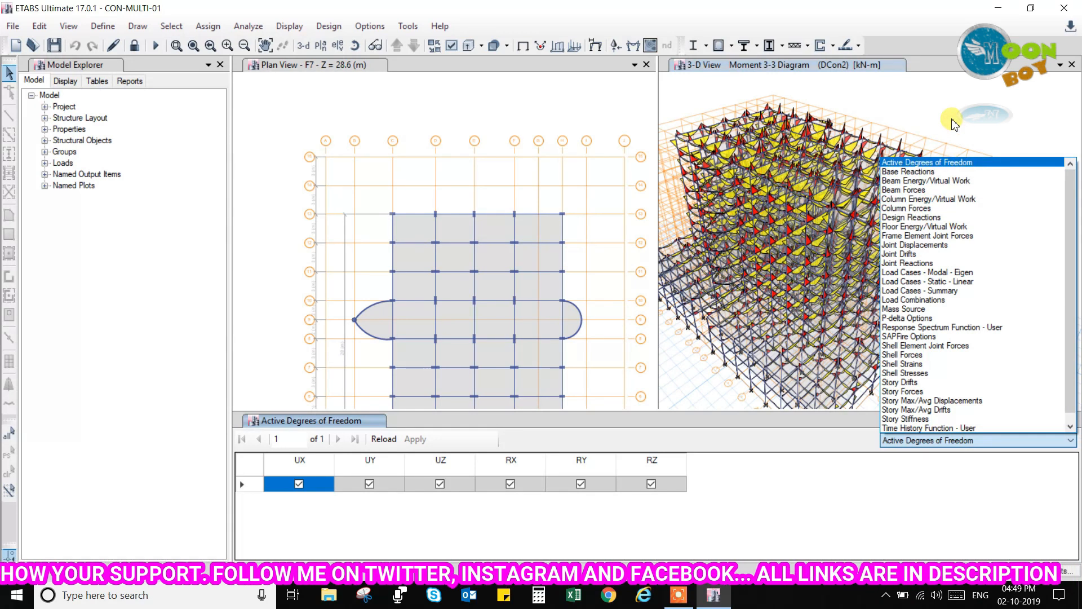
{"action": "left_click", "coordinate": [914, 189]}
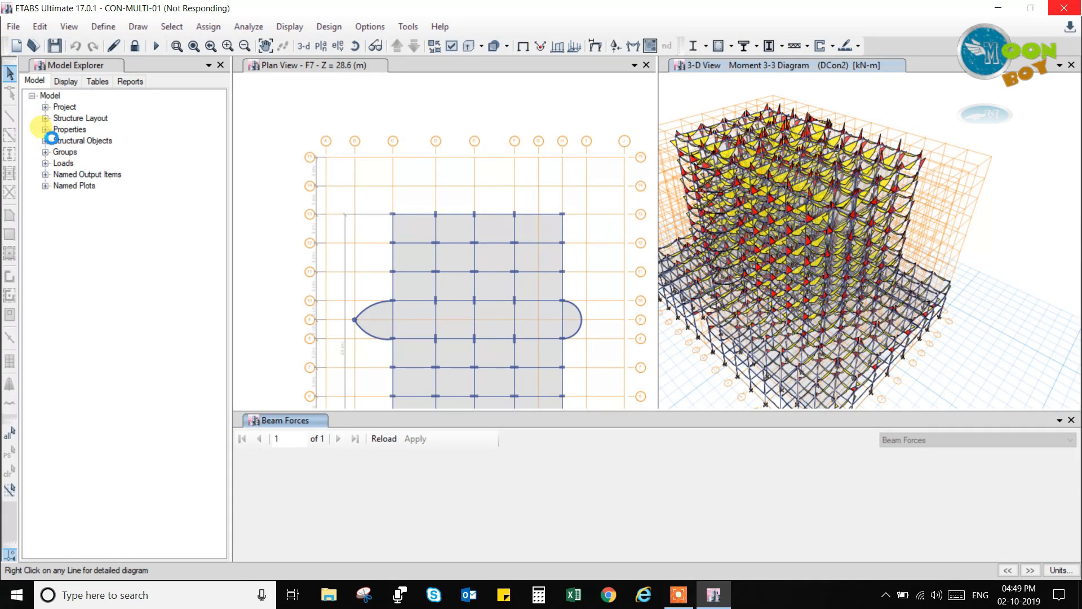
Step: Look over the report creation options and close the Beam Forces table
{"action": "left_click", "coordinate": [12, 27]}
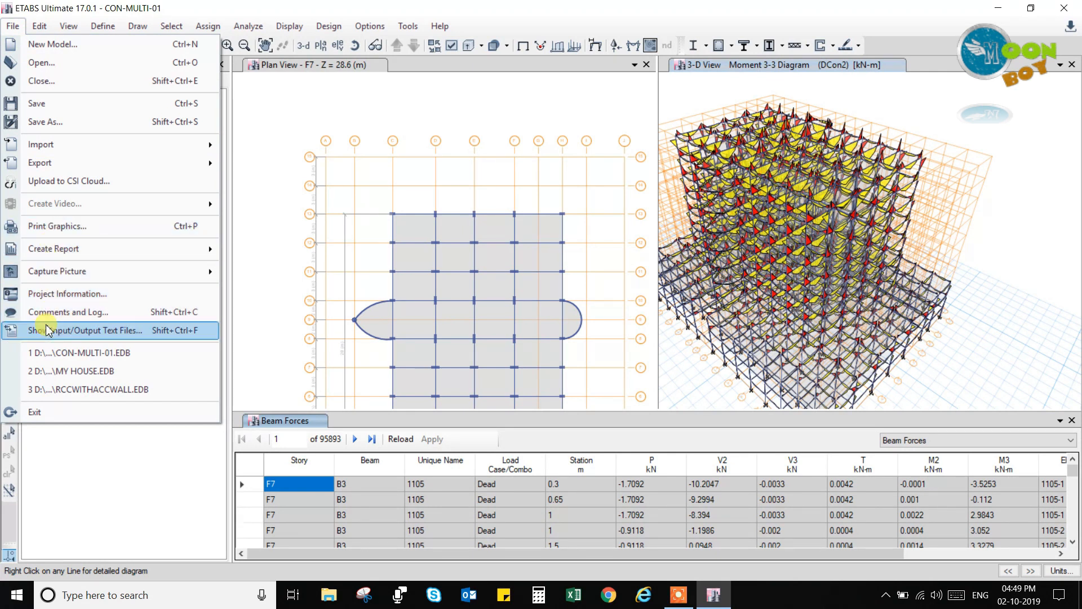
{"action": "mouse_move", "coordinate": [73, 248]}
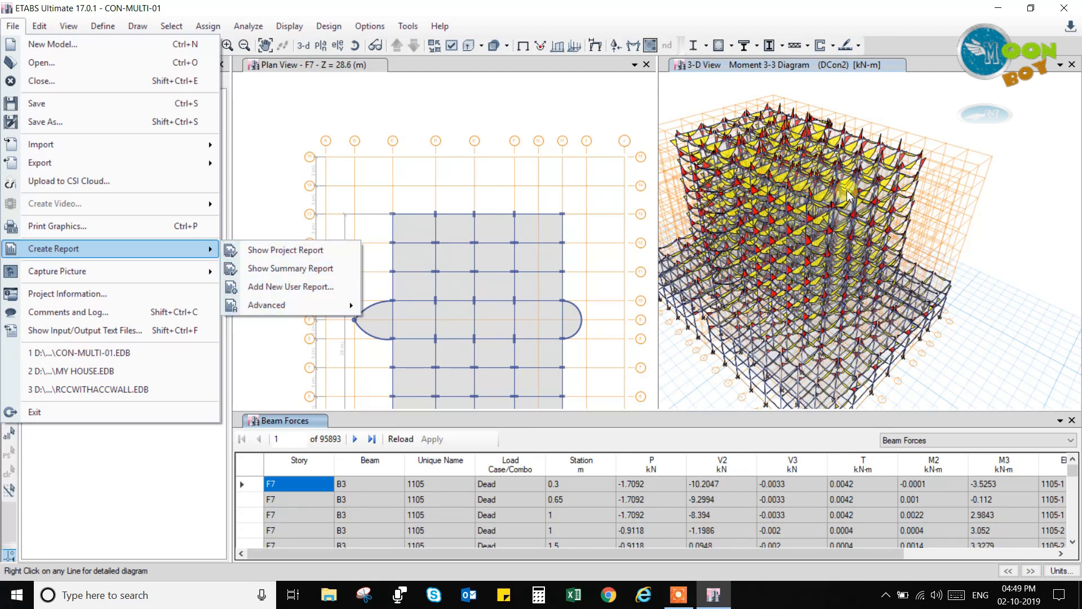
{"action": "left_click", "coordinate": [857, 78]}
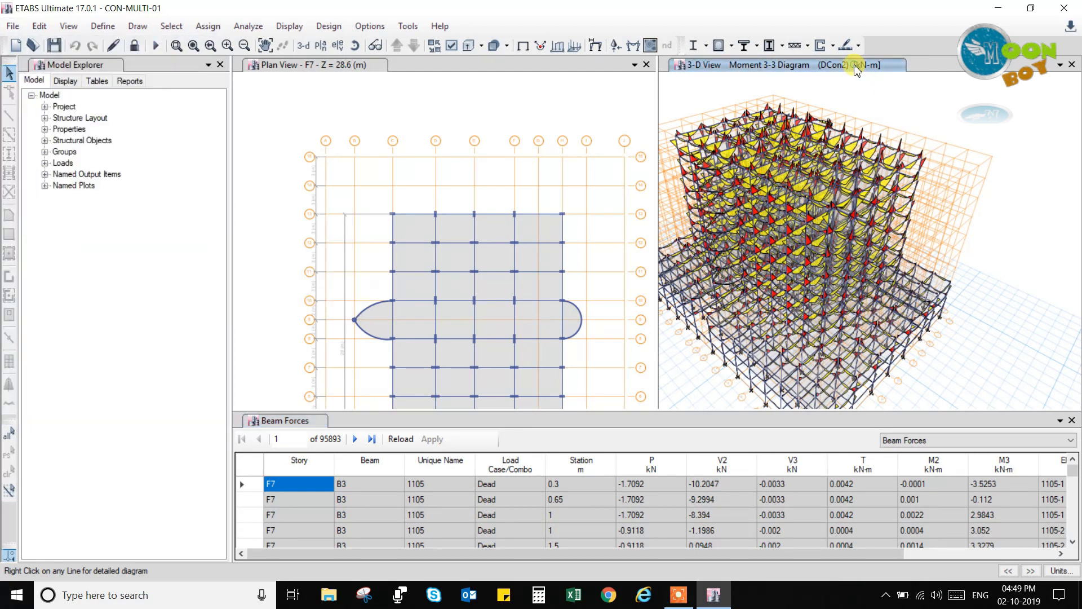
{"action": "left_click", "coordinate": [1071, 420]}
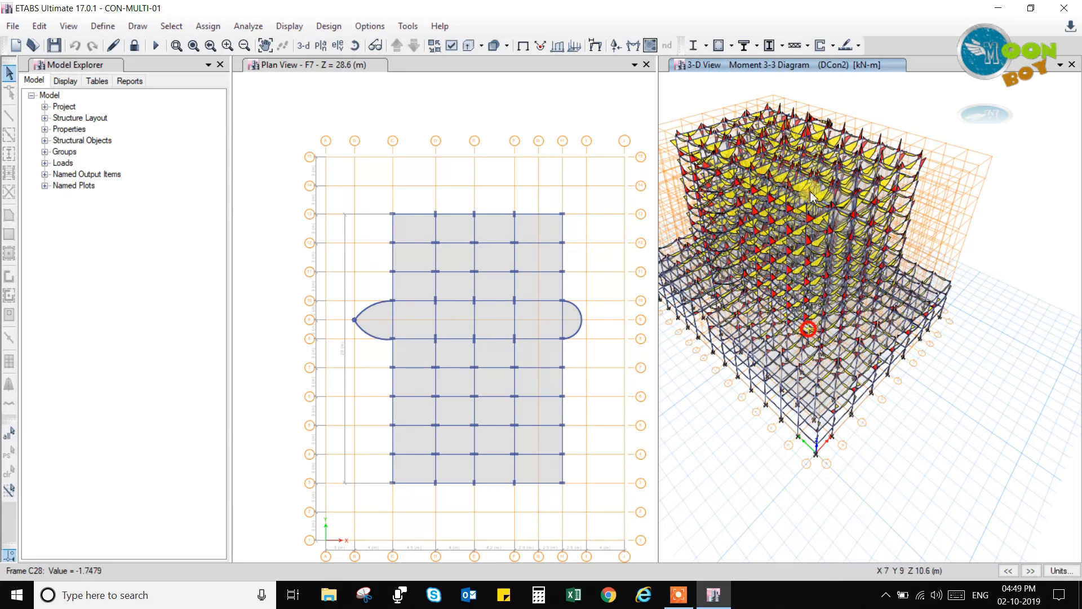
Step: Show tabulated restraint reactions for DCon2 in the 3-D view, adding Mx, My and Mz to Fz
{"action": "left_click", "coordinate": [616, 45]}
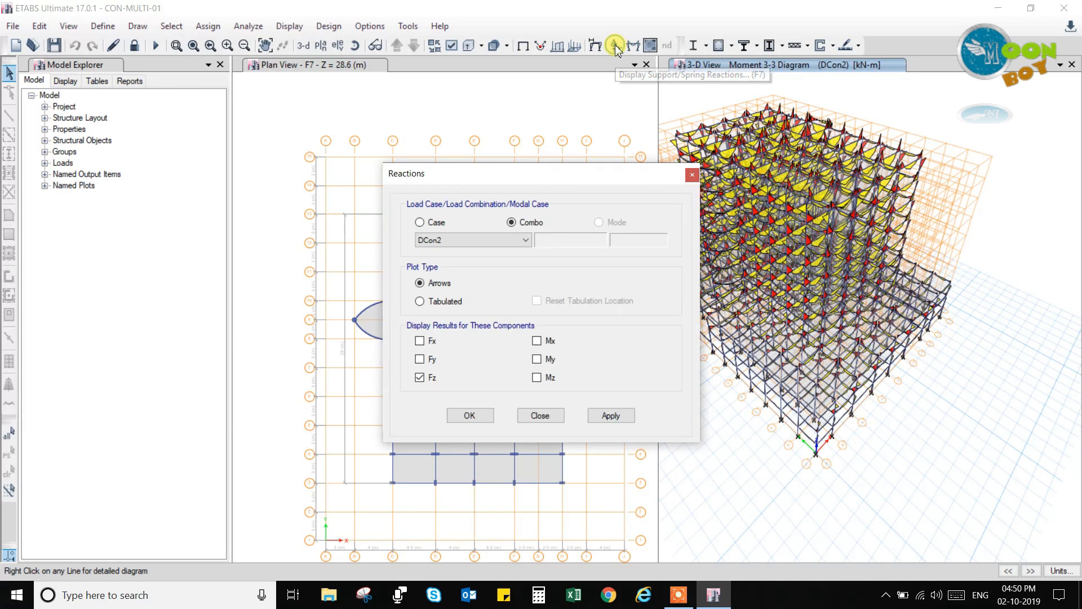
{"action": "left_click", "coordinate": [537, 377]}
{"action": "left_click", "coordinate": [536, 358]}
{"action": "left_click", "coordinate": [536, 341]}
{"action": "left_click", "coordinate": [422, 301]}
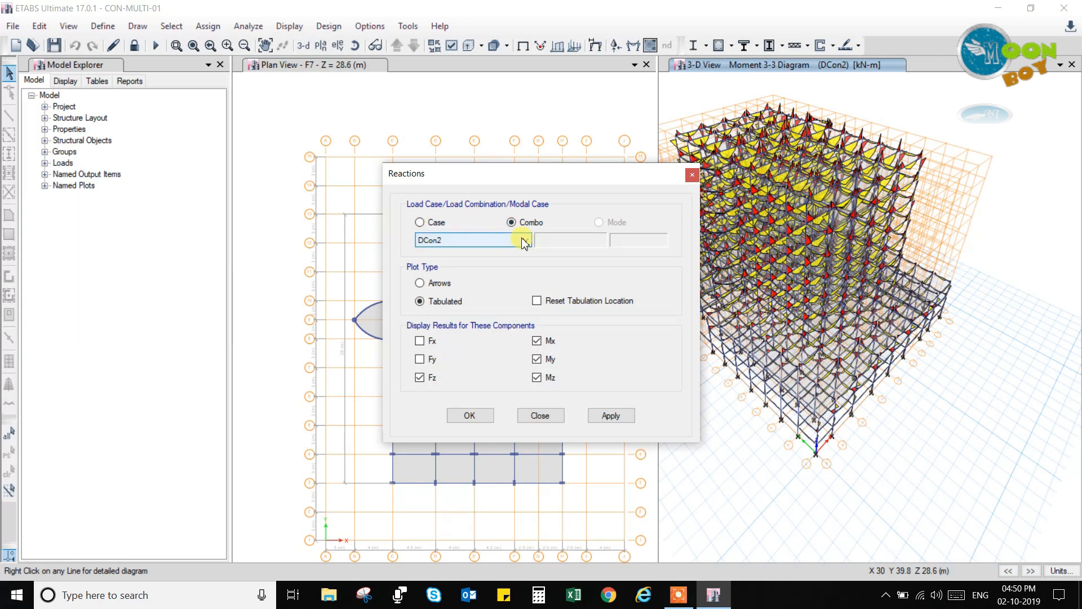
{"action": "left_click", "coordinate": [611, 416]}
{"action": "left_click", "coordinate": [470, 417]}
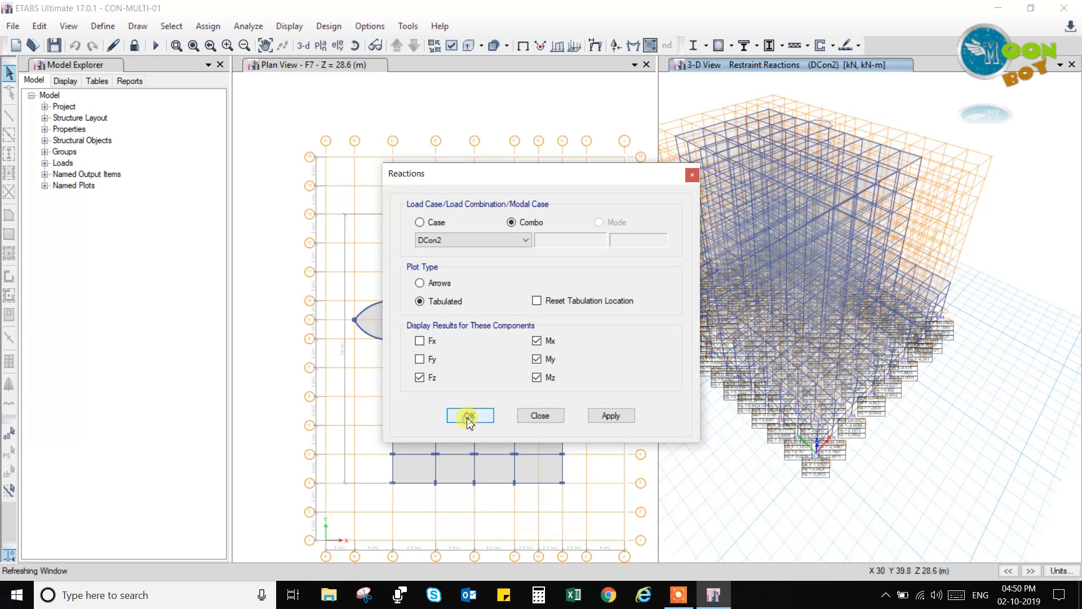
Step: Examine the Fz, Mx, My and Mz reaction values at the base supports around the corner of grids A and 1
{"action": "scroll", "coordinate": [817, 483], "scroll_direction": "up", "scroll_amount": 3}
{"action": "scroll", "coordinate": [818, 483], "scroll_direction": "up", "scroll_amount": 3}
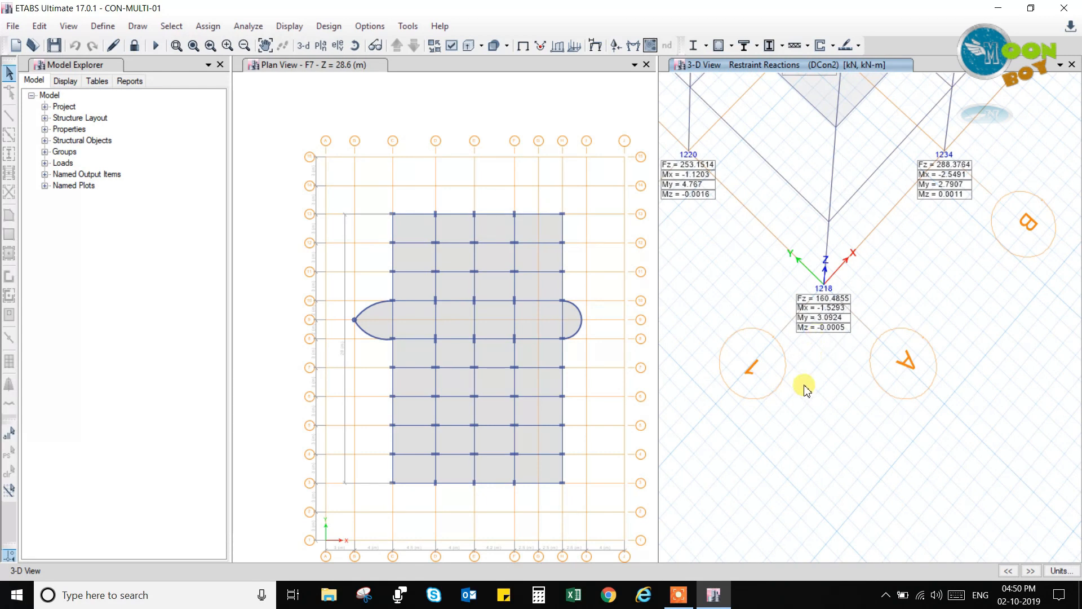
{"action": "scroll", "coordinate": [806, 395], "scroll_direction": "down", "scroll_amount": 3}
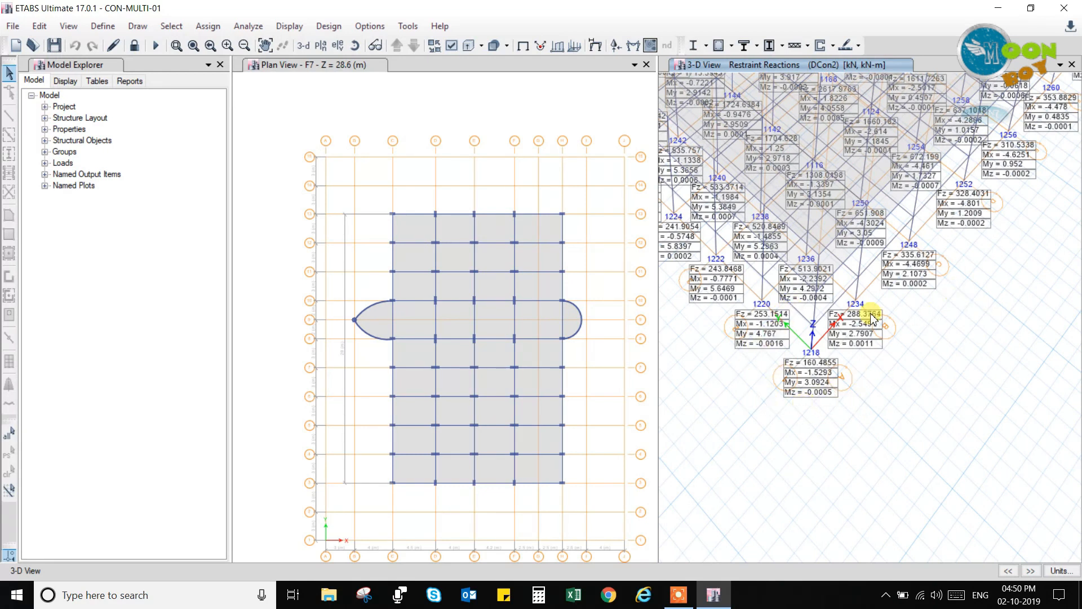
{"action": "scroll", "coordinate": [870, 315], "scroll_direction": "down", "scroll_amount": 4}
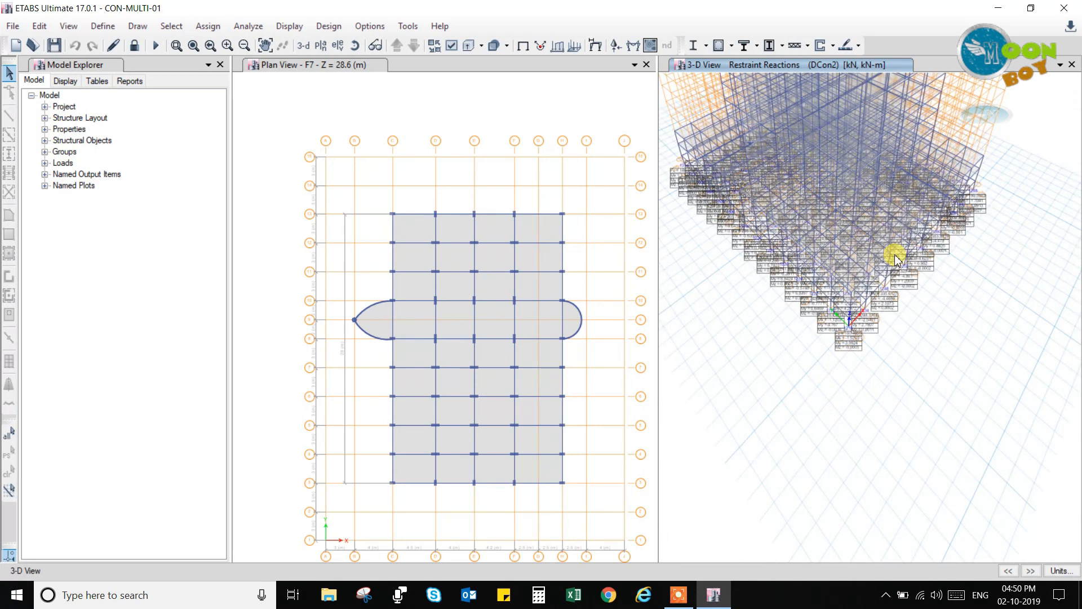
{"action": "mouse_move", "coordinate": [861, 196]}
{"action": "scroll", "coordinate": [815, 422], "scroll_direction": "down", "scroll_amount": 4}
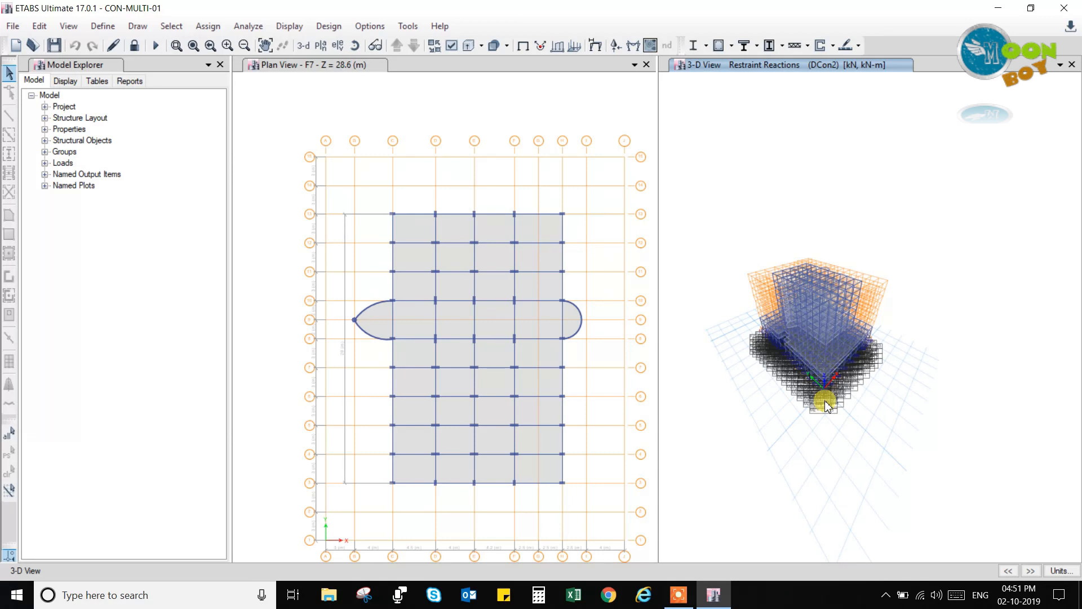
Step: Open the concrete frame design preferences and set Consider Additional Moment to No
{"action": "mouse_move", "coordinate": [840, 365]}
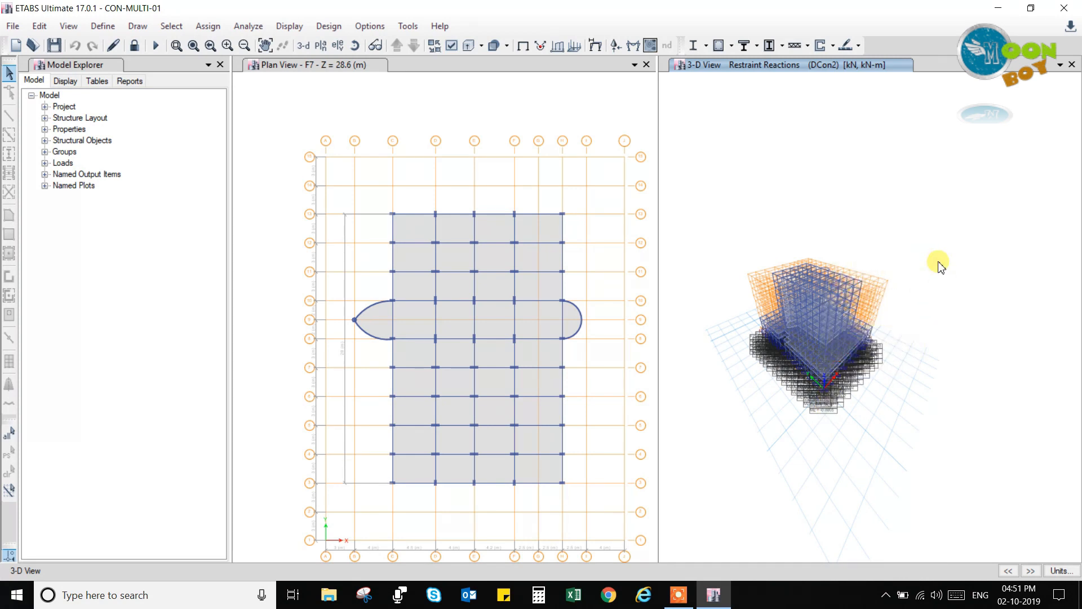
{"action": "left_click", "coordinate": [320, 28]}
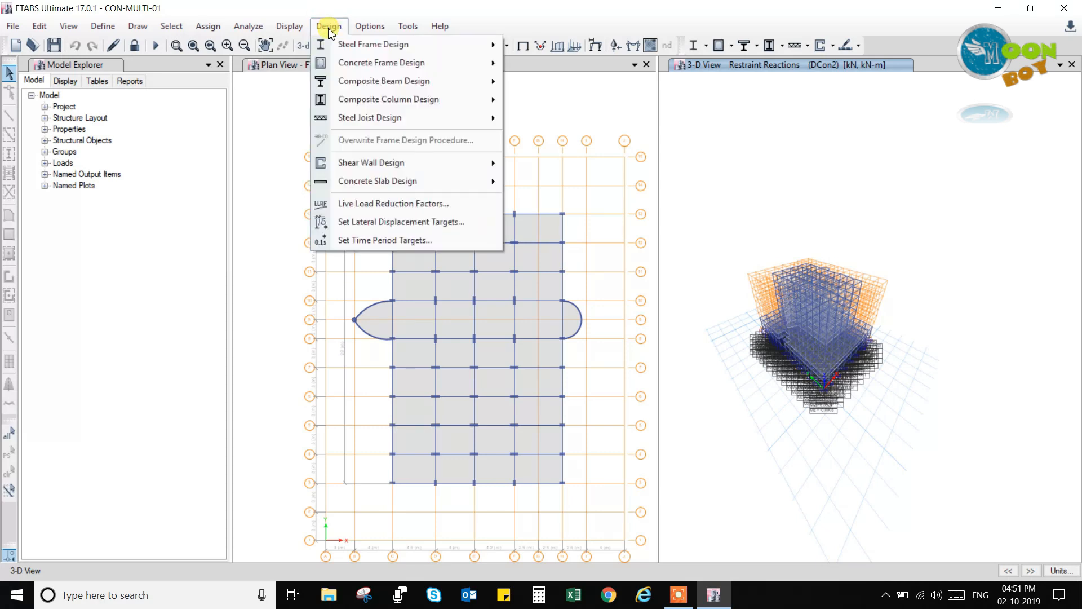
{"action": "mouse_move", "coordinate": [354, 65]}
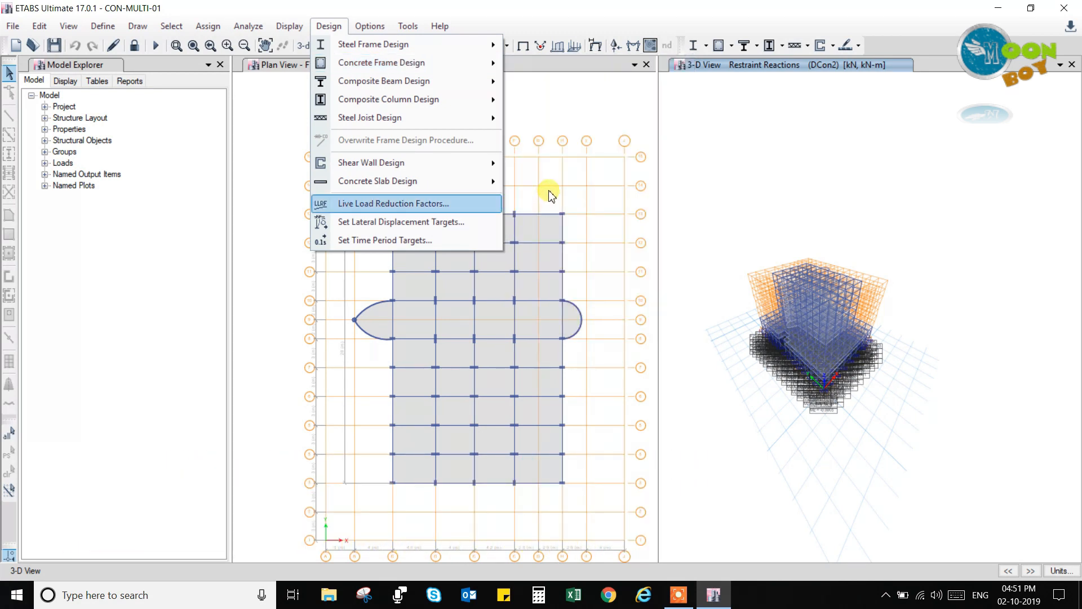
{"action": "mouse_move", "coordinate": [437, 65]}
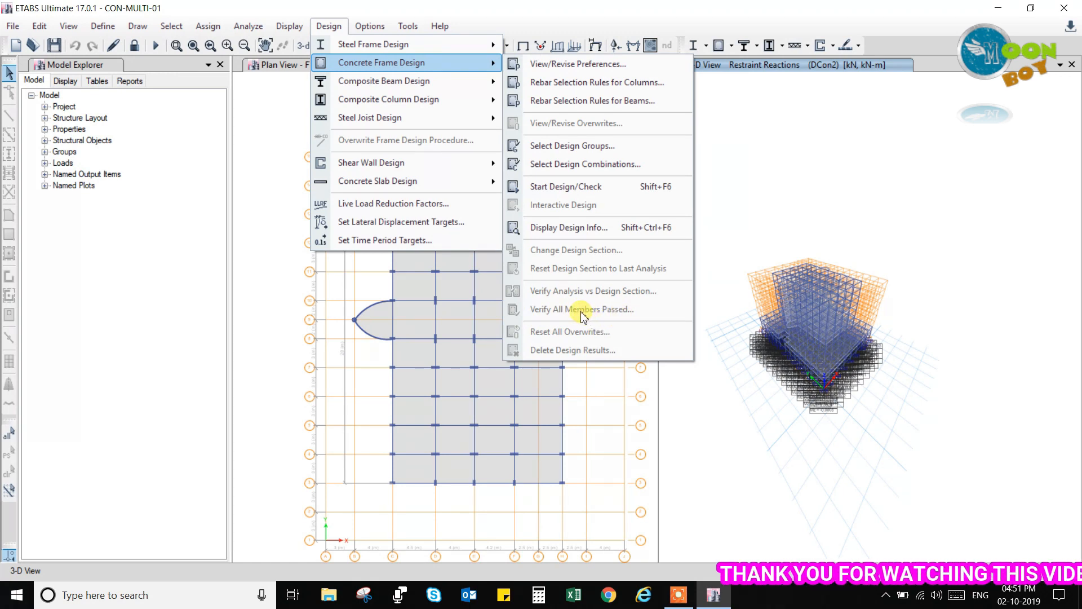
{"action": "left_click", "coordinate": [572, 68]}
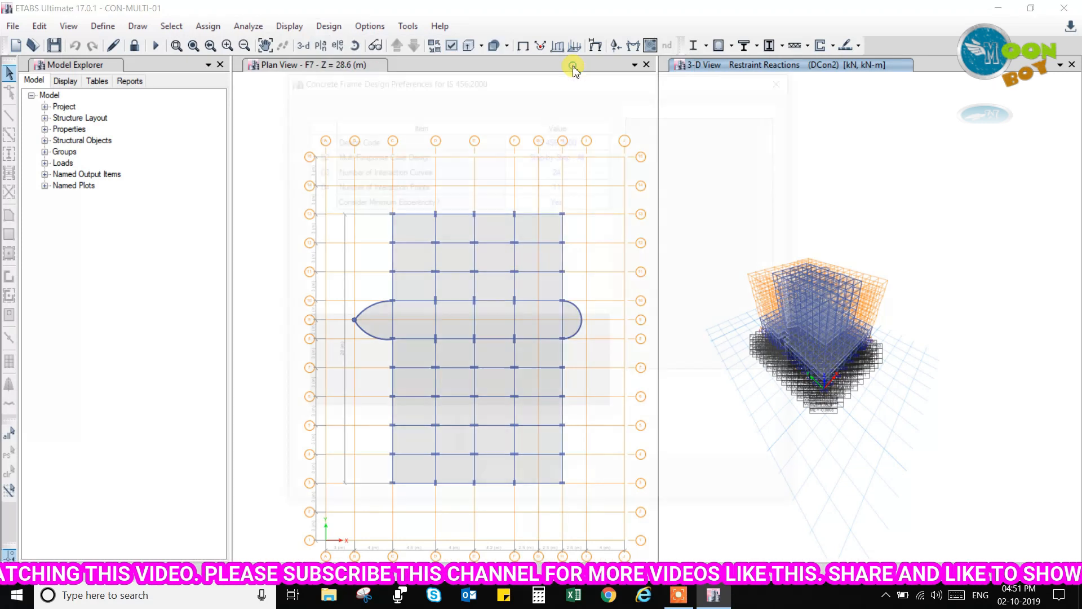
{"action": "left_click_drag", "start_coordinate": [520, 78], "coordinate": [568, 70]}
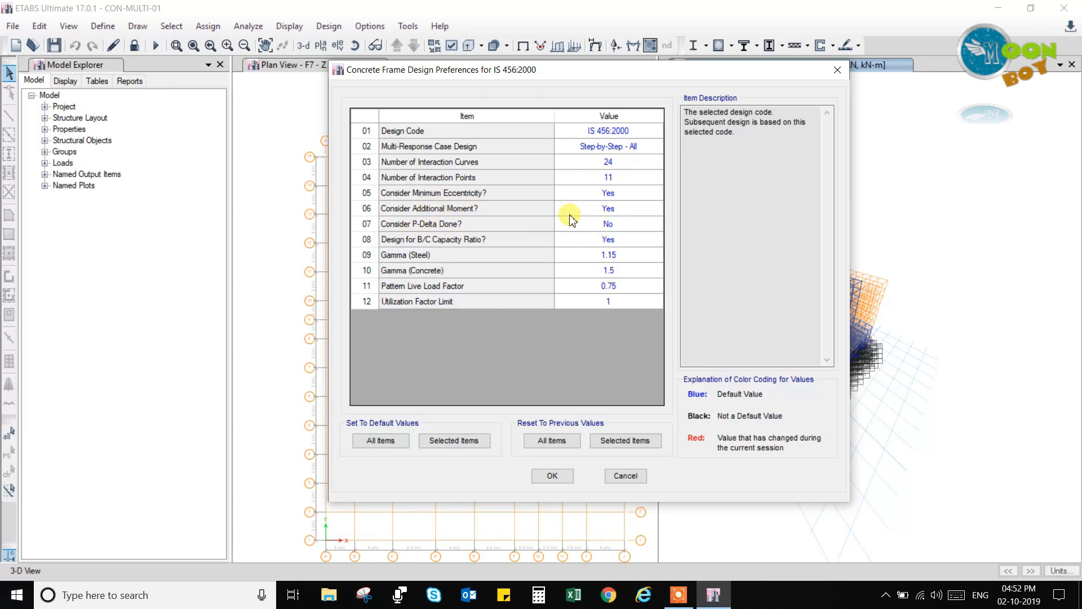
{"action": "left_click", "coordinate": [612, 209]}
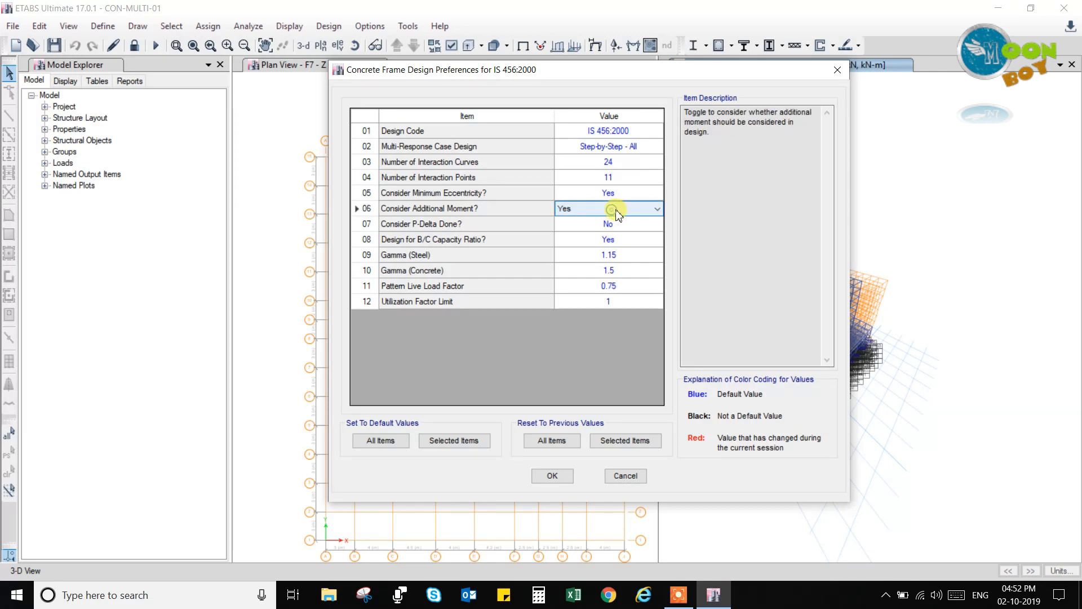
{"action": "left_click", "coordinate": [636, 213]}
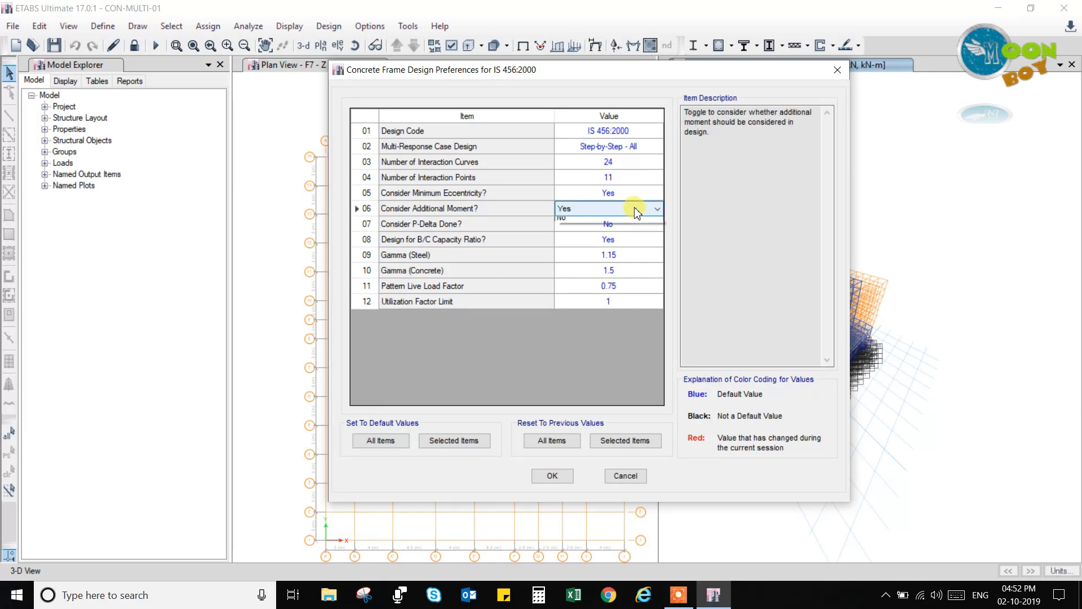
{"action": "left_click", "coordinate": [598, 227]}
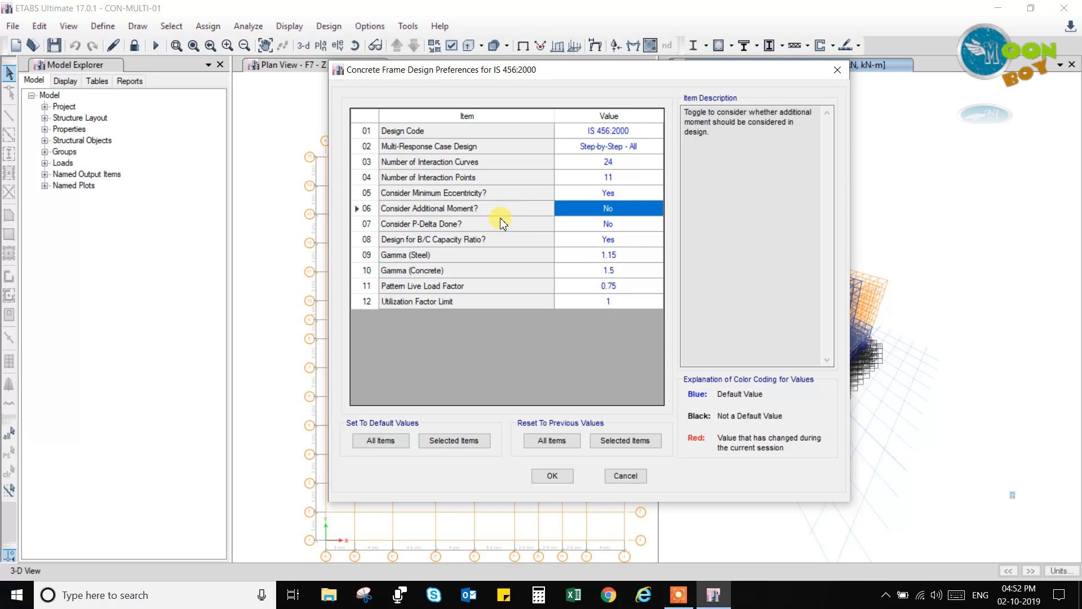
Step: Check the B/C capacity ratio description, return Consider Additional Moment to Yes, and accept the concrete frame design preferences
{"action": "left_click", "coordinate": [609, 239]}
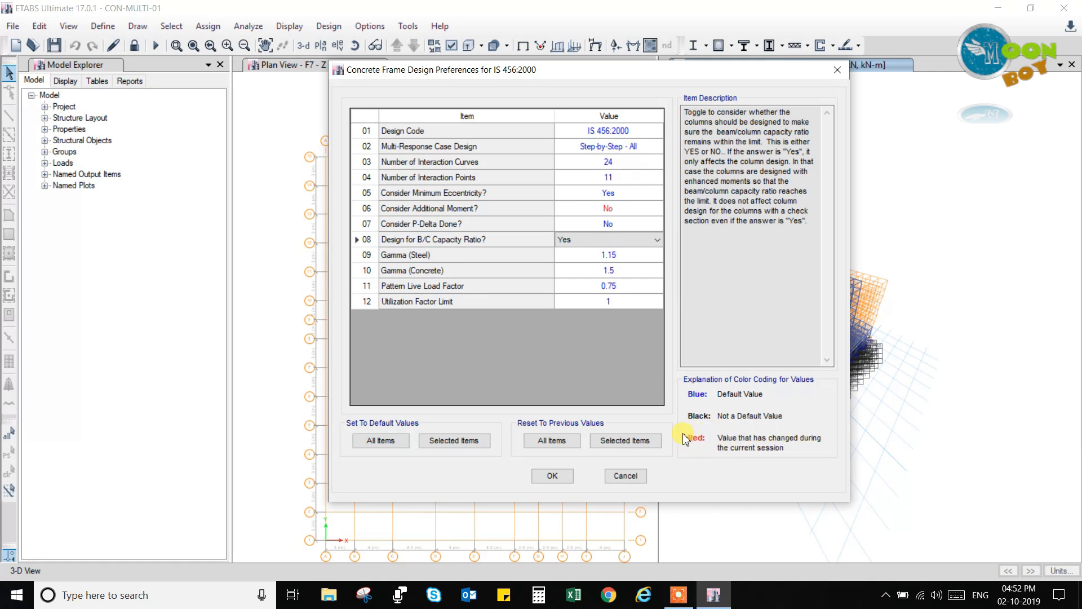
{"action": "left_click", "coordinate": [608, 213]}
{"action": "left_click", "coordinate": [610, 210]}
{"action": "left_click", "coordinate": [593, 224]}
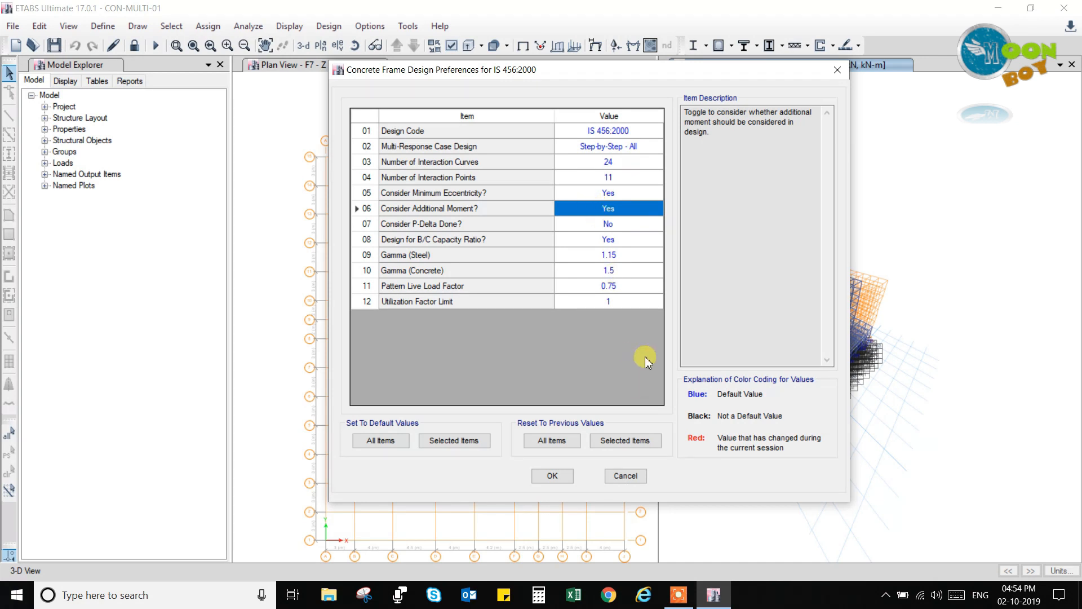
{"action": "left_click", "coordinate": [558, 476]}
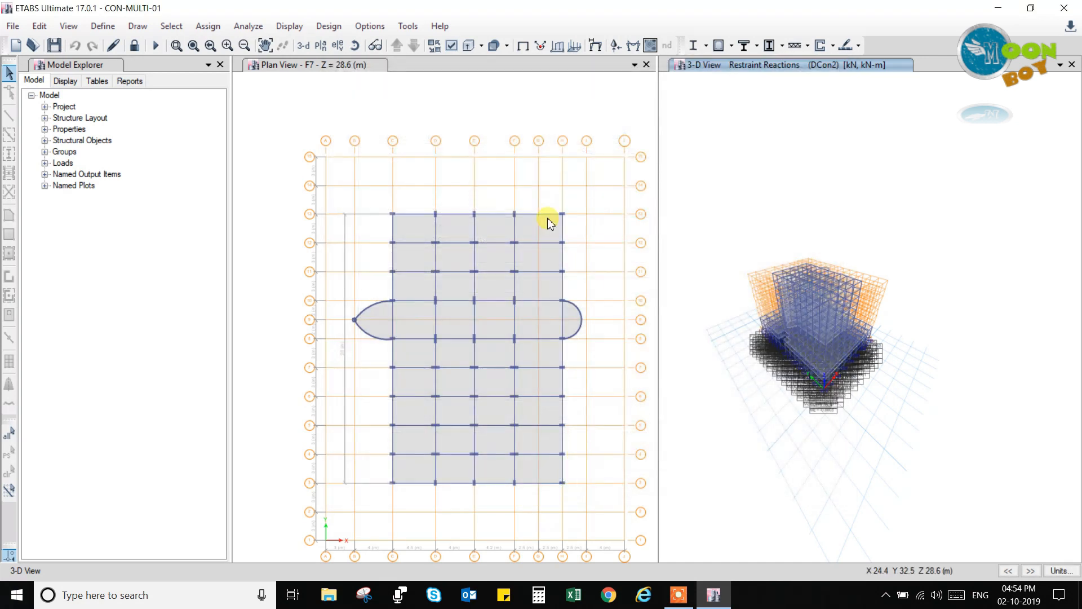
Step: Reopen the concrete frame design preferences, look over the available design codes, and close them without changes
{"action": "left_click", "coordinate": [331, 29]}
{"action": "mouse_move", "coordinate": [348, 65]}
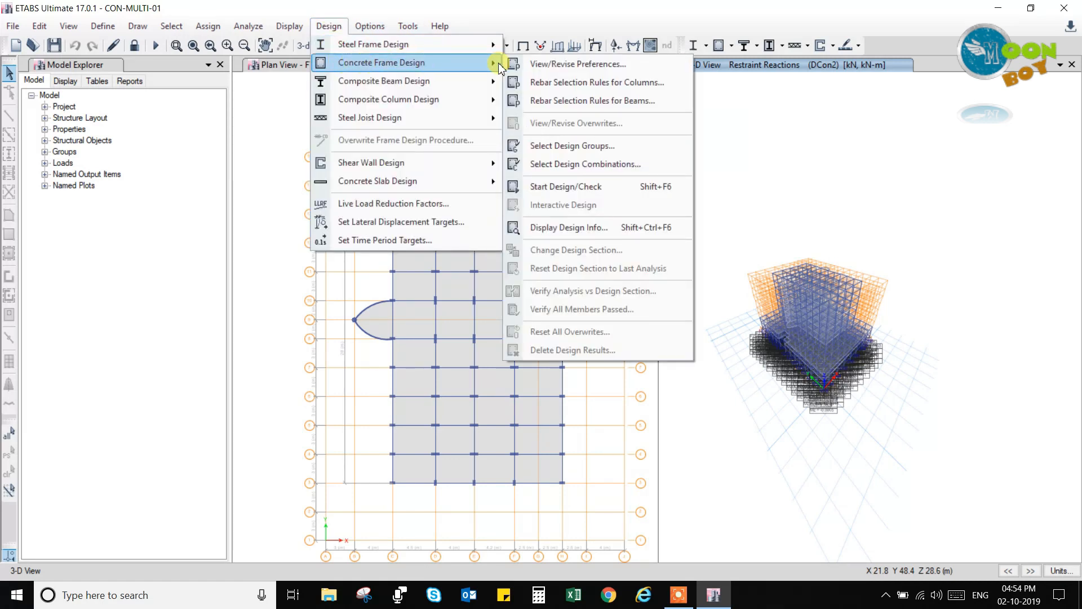
{"action": "left_click", "coordinate": [560, 65]}
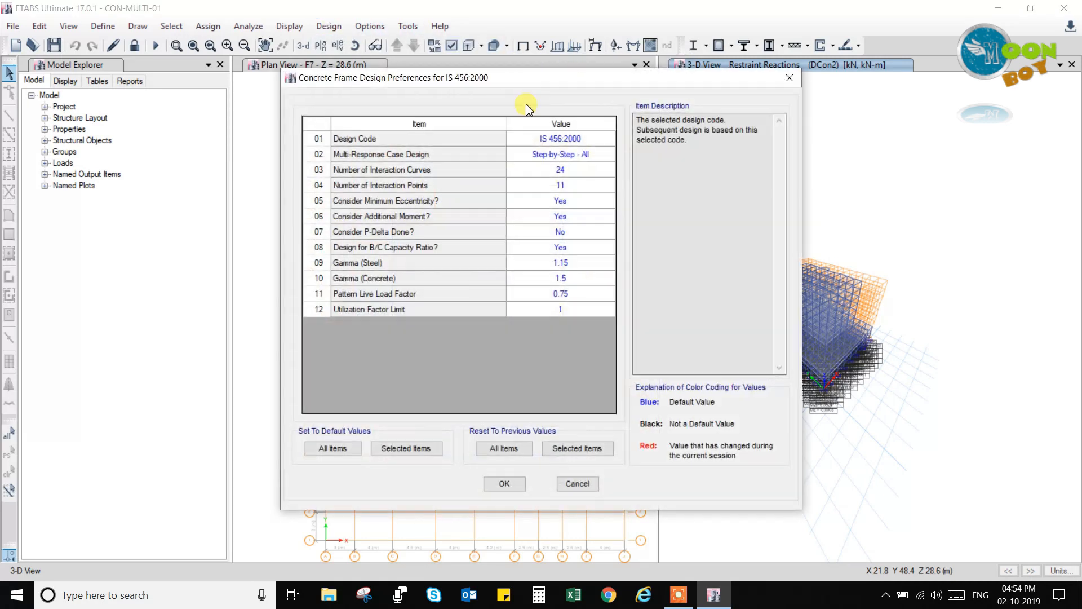
{"action": "left_click", "coordinate": [570, 141]}
{"action": "left_click", "coordinate": [601, 141]}
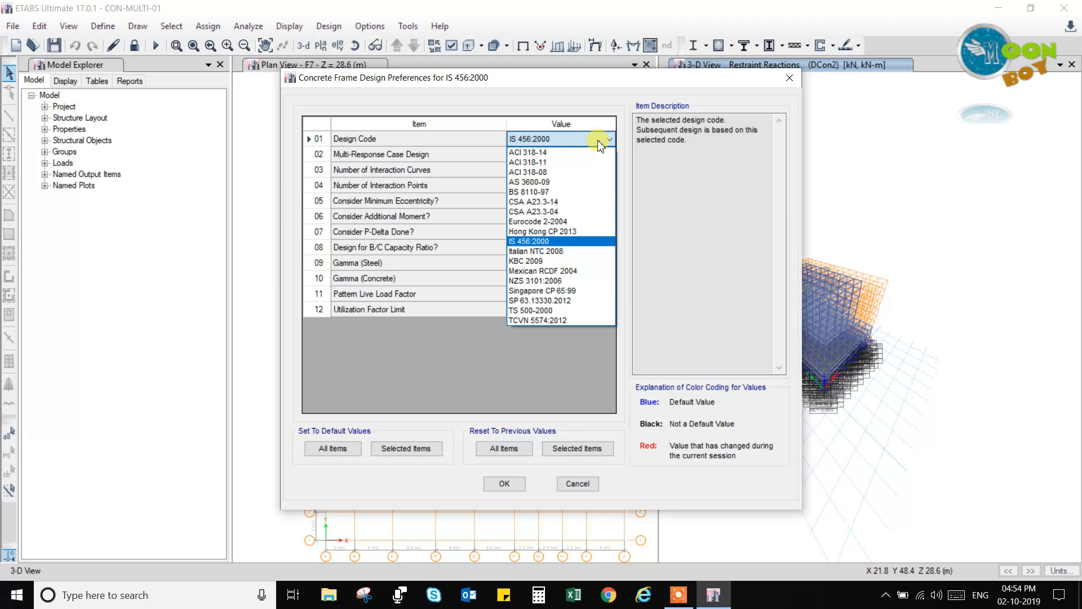
{"action": "left_click", "coordinate": [600, 141]}
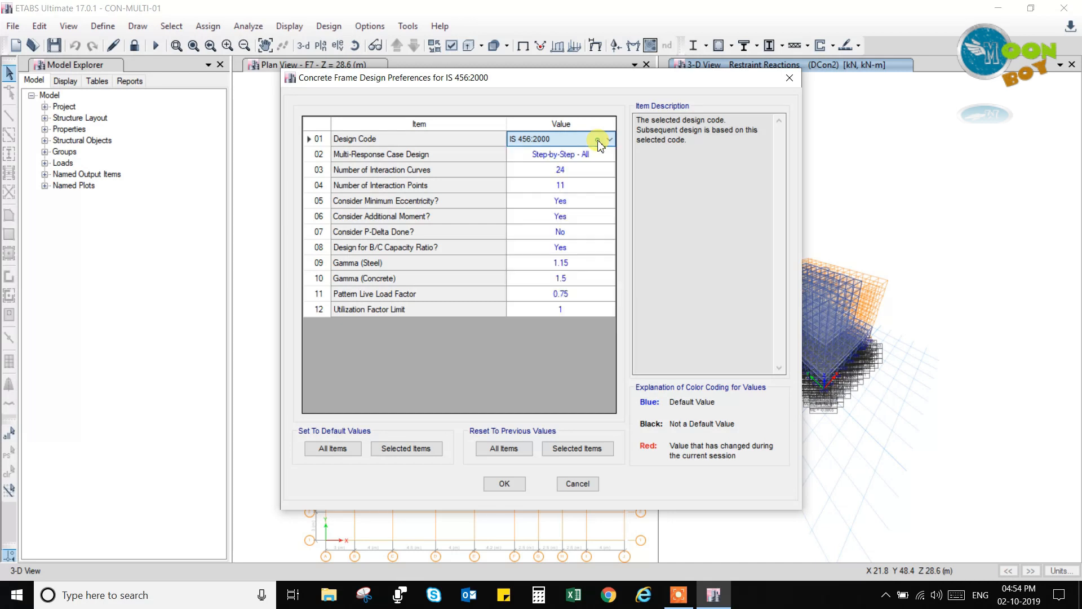
{"action": "left_click", "coordinate": [789, 78]}
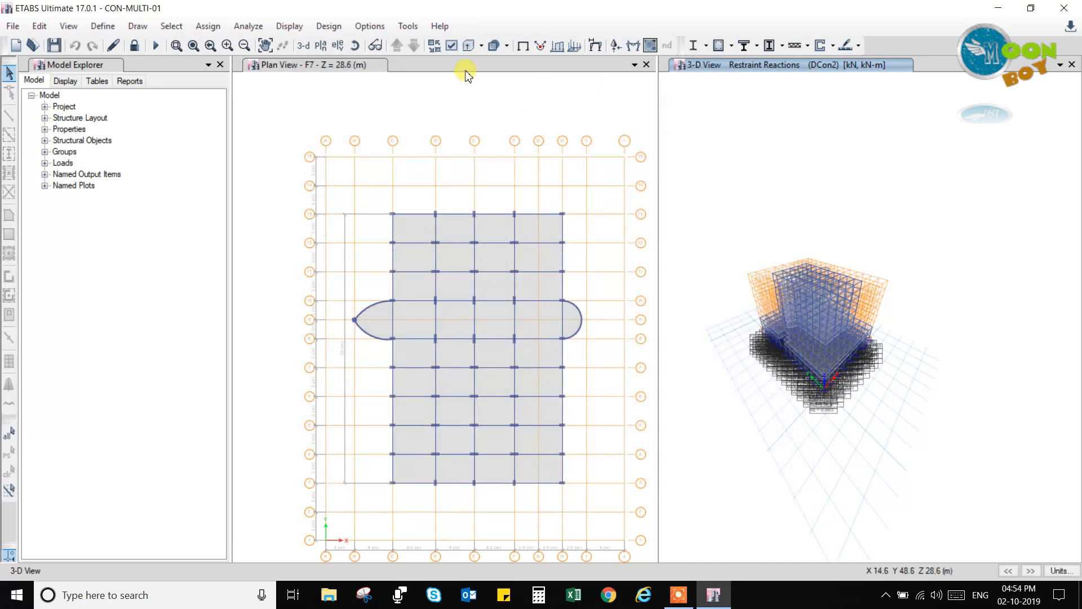
Step: Open the rebar selection rules for columns in concrete frame design
{"action": "left_click", "coordinate": [328, 28]}
{"action": "mouse_move", "coordinate": [340, 67]}
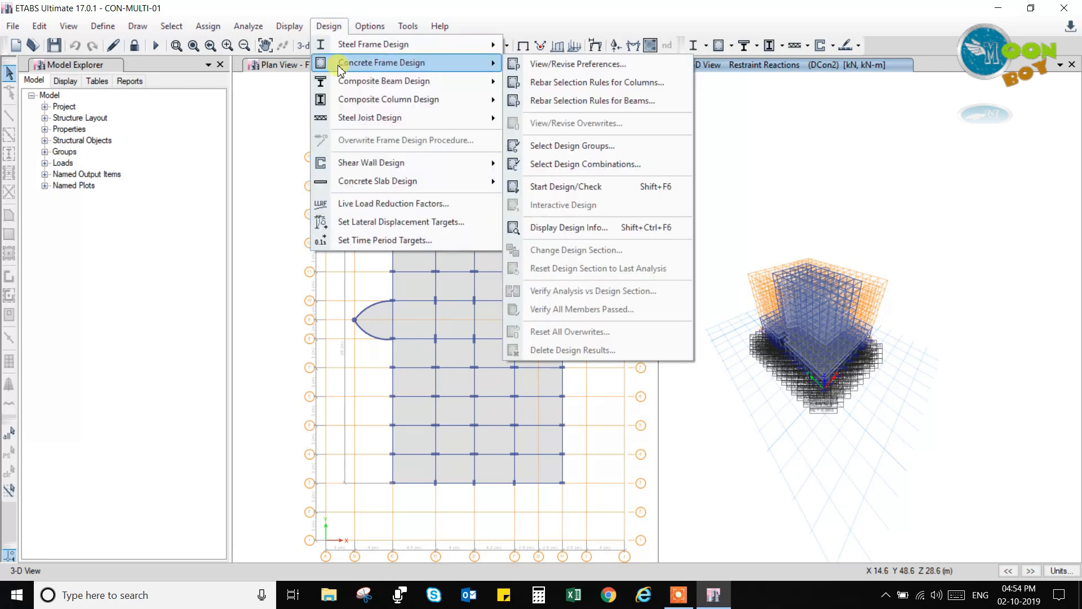
{"action": "left_click", "coordinate": [695, 5]}
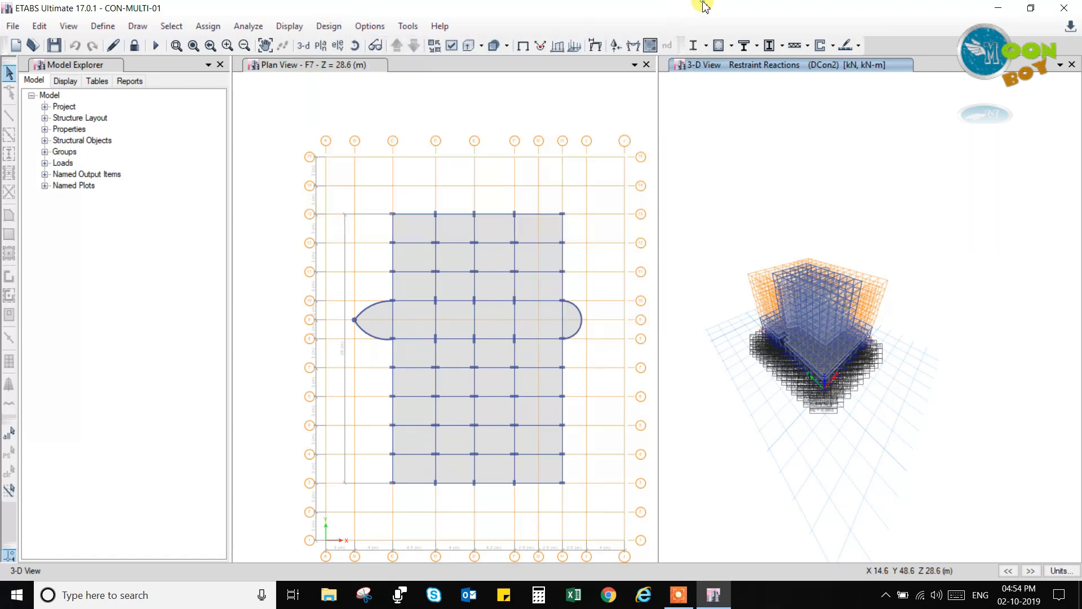
{"action": "left_click", "coordinate": [732, 46]}
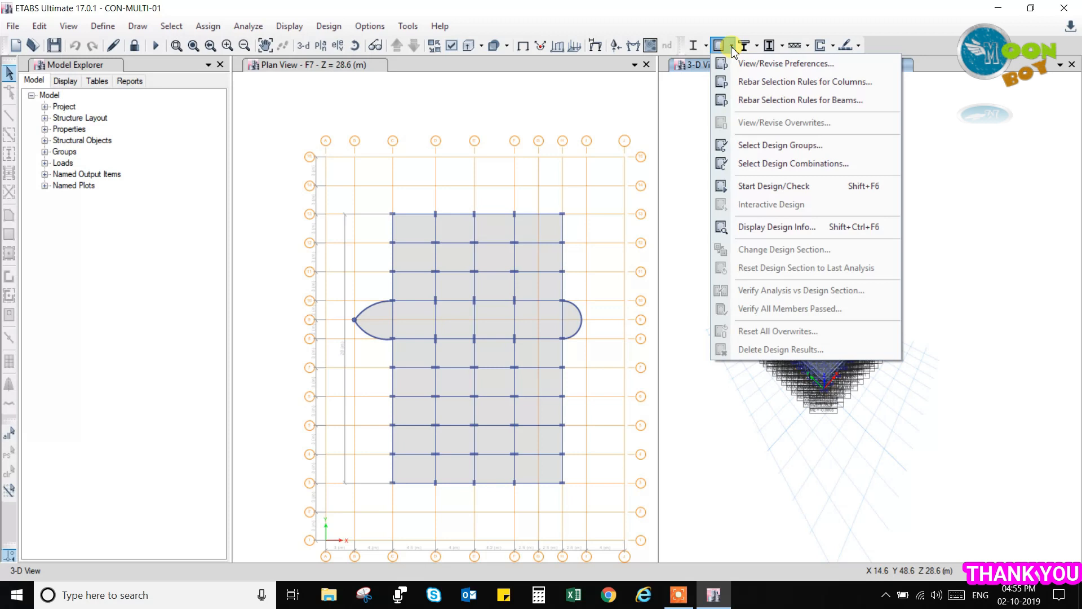
{"action": "left_click", "coordinate": [732, 47]}
{"action": "left_click", "coordinate": [733, 48]}
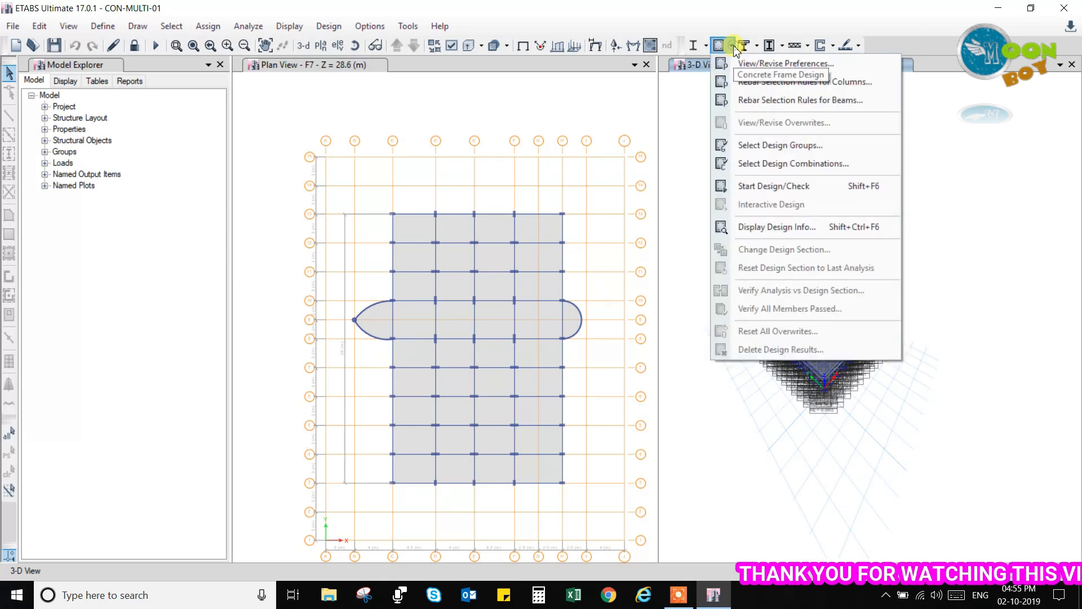
{"action": "left_click", "coordinate": [772, 83]}
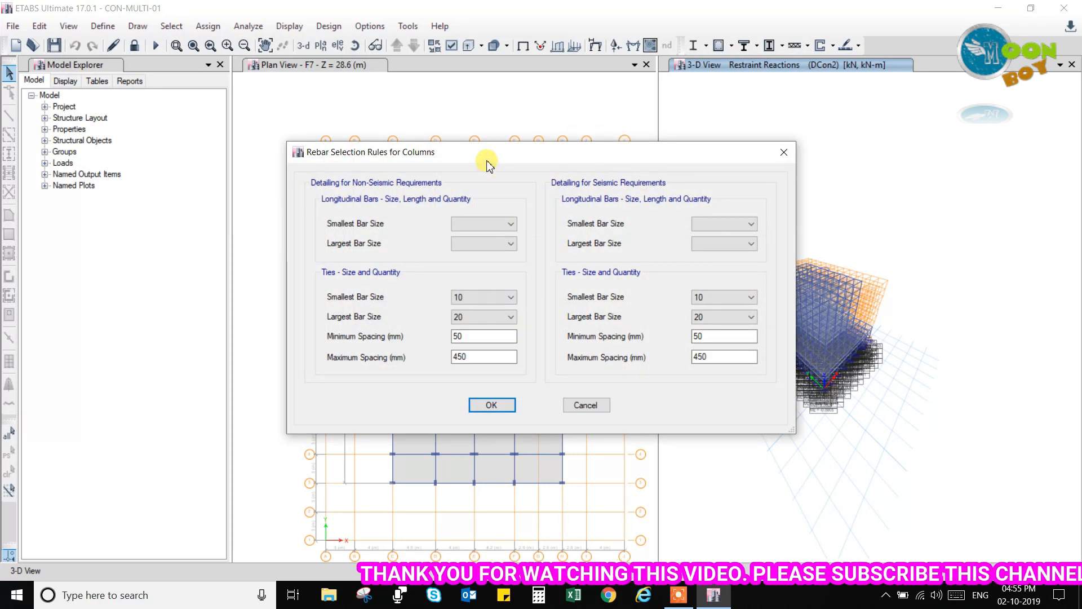
{"action": "left_click_drag", "start_coordinate": [538, 124], "coordinate": [538, 107]}
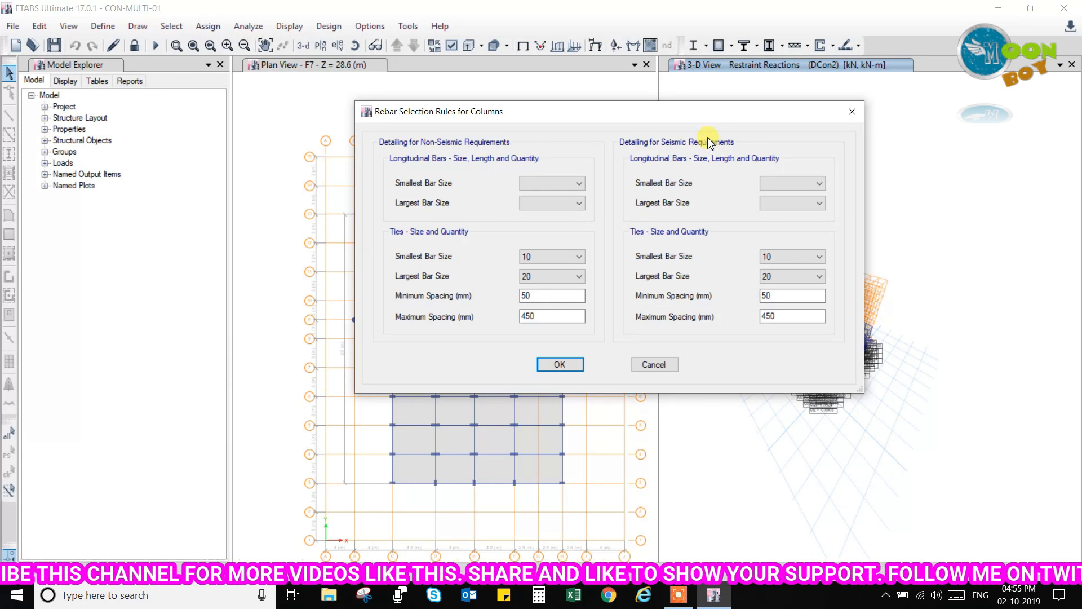
Step: Set the non-seismic longitudinal bars for columns to a smallest size of 12 and a largest size of 20
{"action": "left_click", "coordinate": [566, 185]}
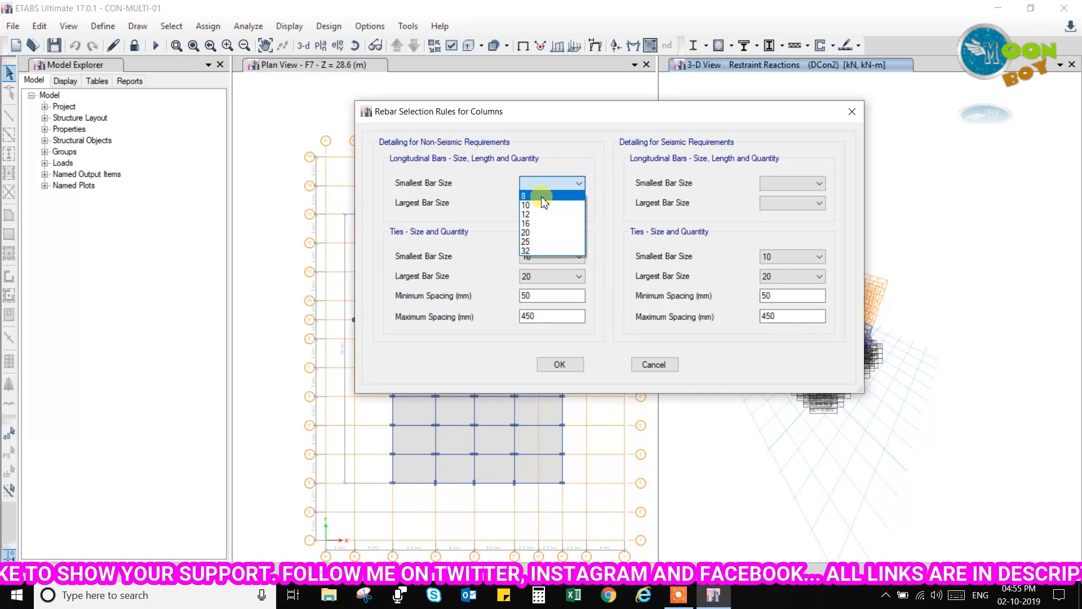
{"action": "left_click", "coordinate": [543, 198]}
{"action": "left_click", "coordinate": [542, 203]}
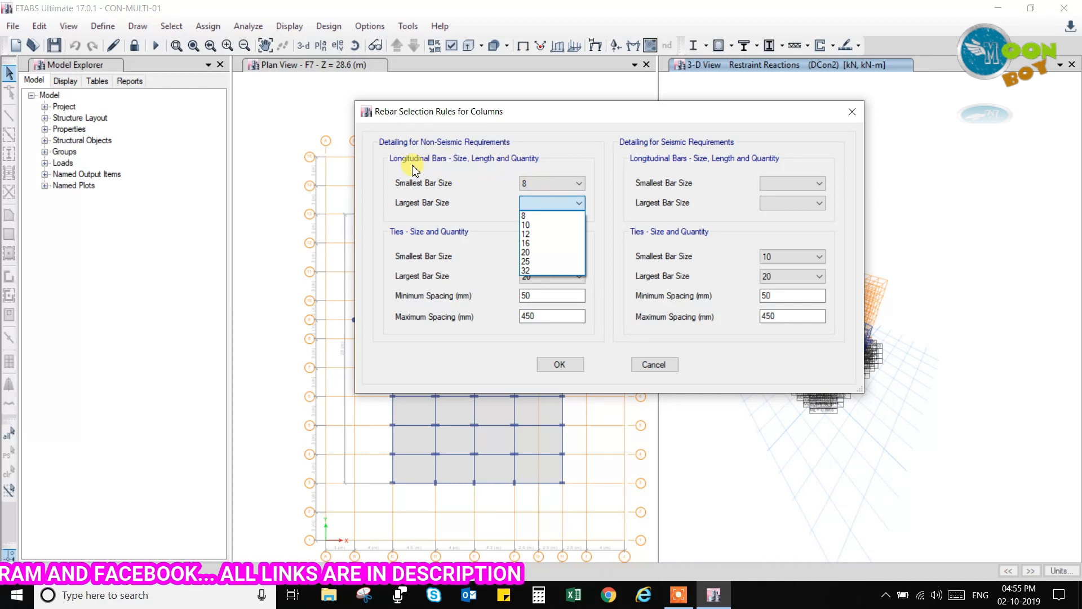
{"action": "left_click", "coordinate": [540, 185]}
{"action": "left_click", "coordinate": [543, 184]}
{"action": "left_click", "coordinate": [537, 214]}
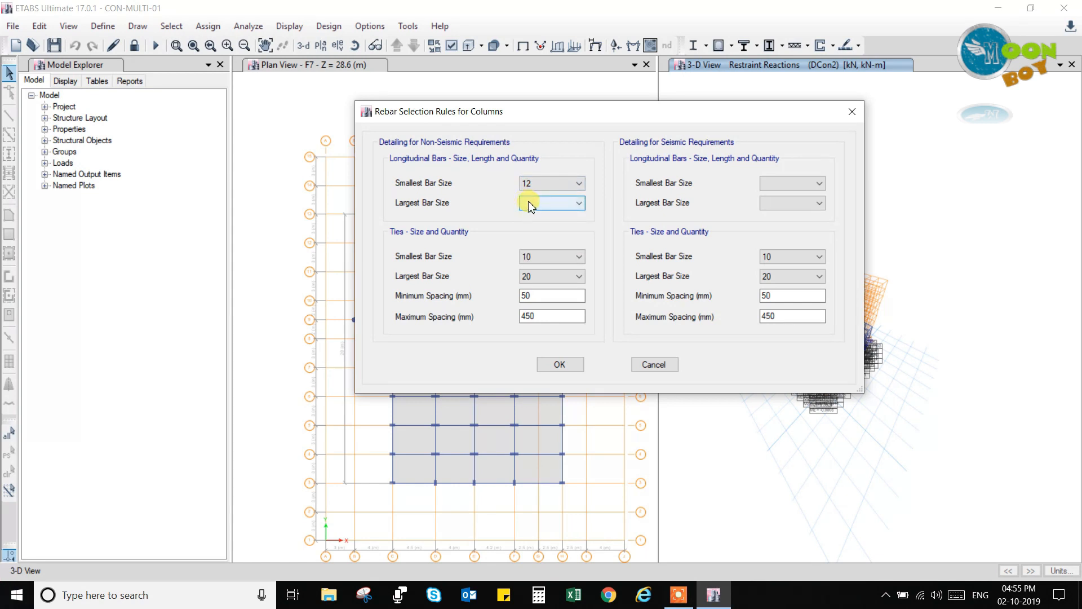
{"action": "left_click", "coordinate": [531, 203]}
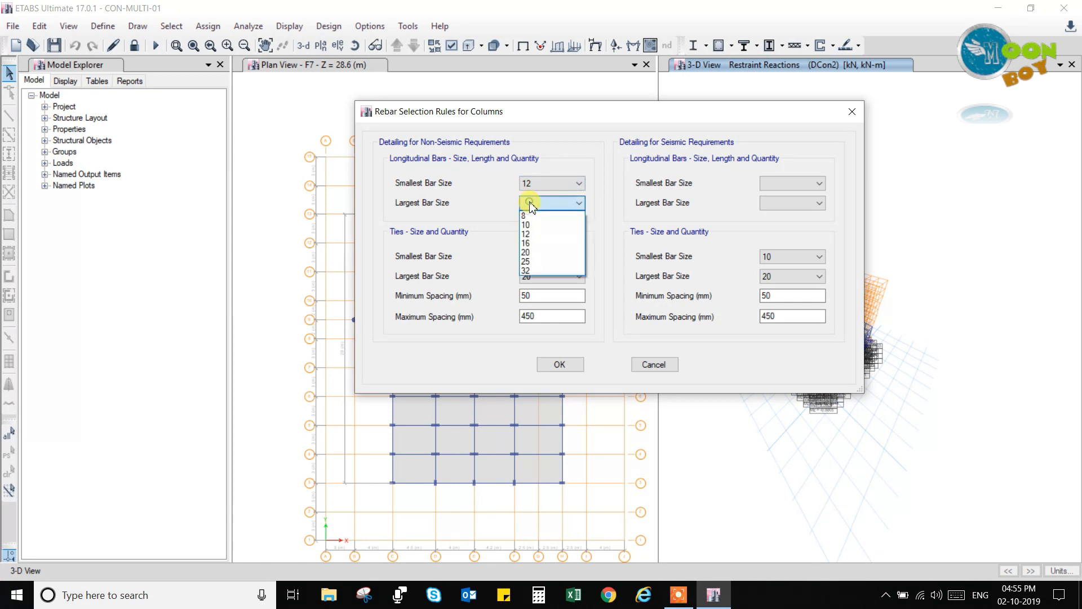
{"action": "left_click", "coordinate": [533, 252]}
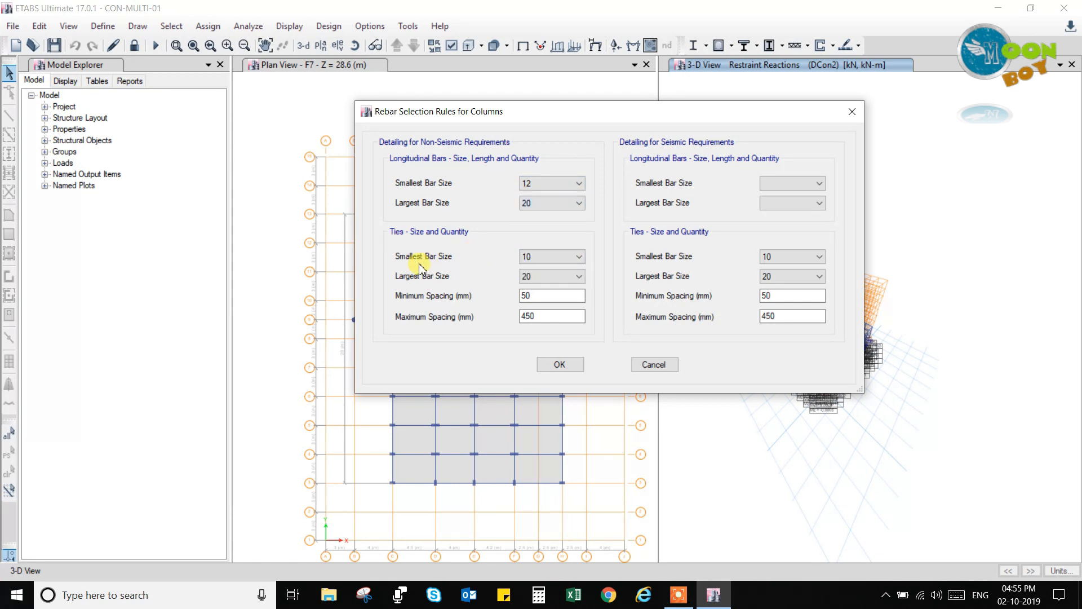
Step: Set the non-seismic column ties to a smallest bar size of 8 and a largest bar size of 12
{"action": "left_click", "coordinate": [539, 261]}
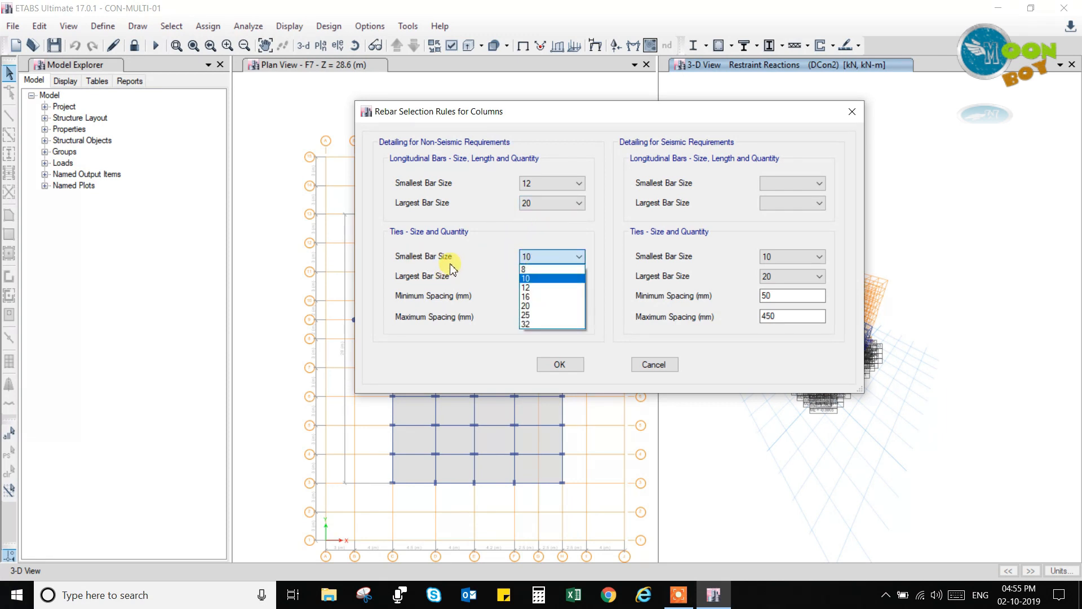
{"action": "left_click", "coordinate": [537, 269]}
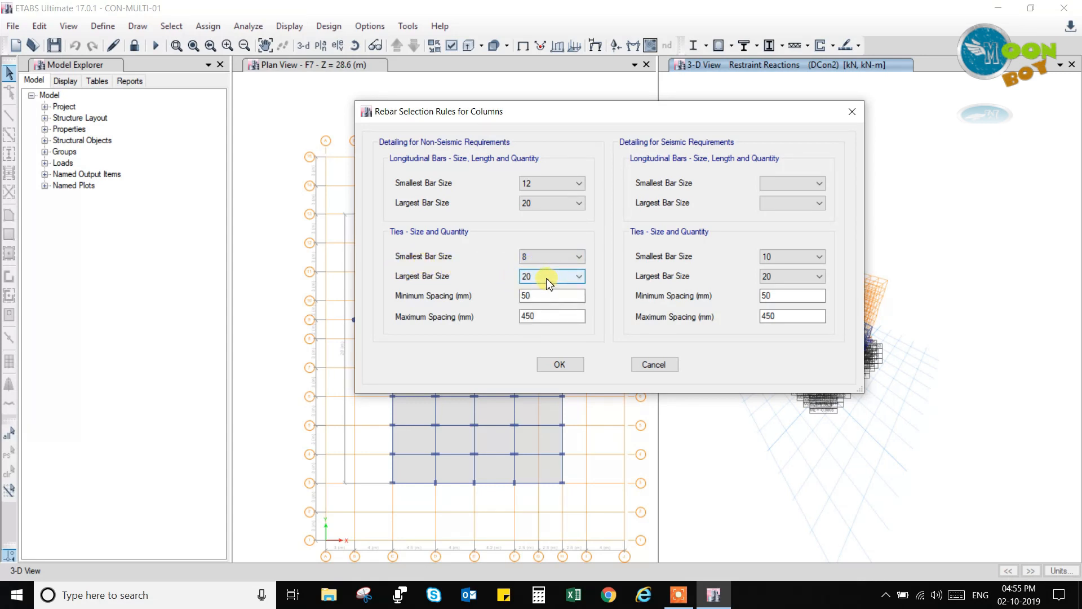
{"action": "left_click", "coordinate": [547, 277]}
{"action": "left_click", "coordinate": [537, 301]}
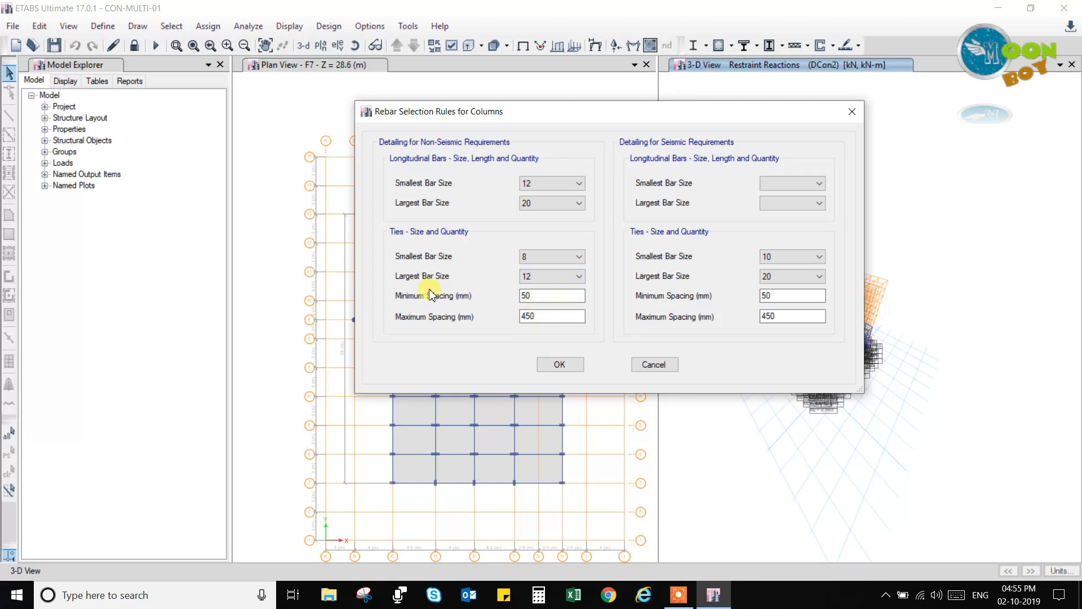
Step: Set the non-seismic column tie spacing to a minimum of 100 mm and a maximum of 300 mm
{"action": "double_click", "coordinate": [538, 302]}
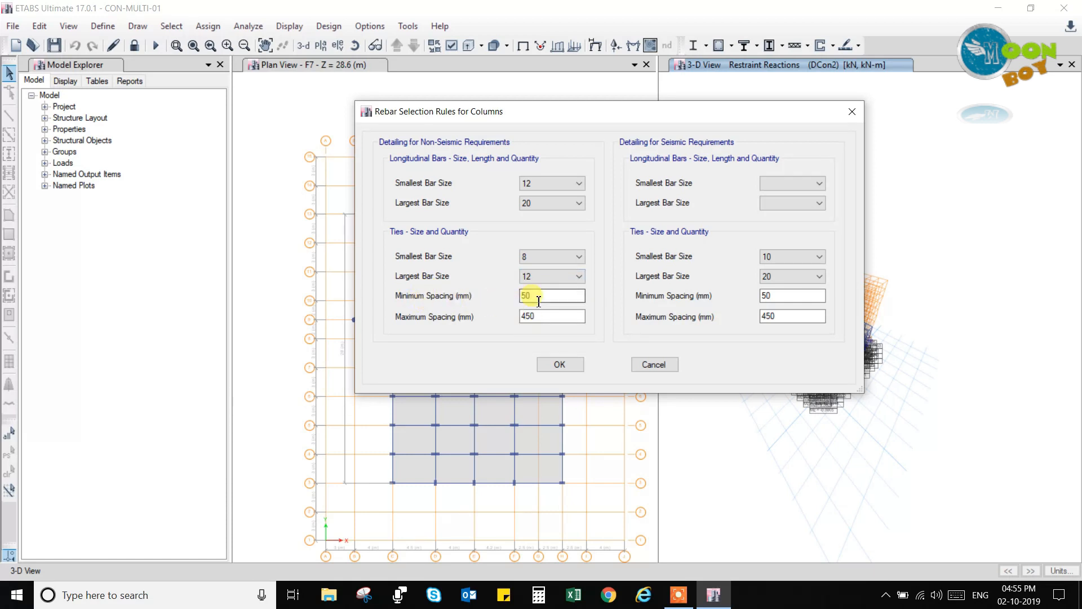
{"action": "type", "text": "75"}
{"action": "left_click_drag", "start_coordinate": [534, 296], "coordinate": [381, 292]}
{"action": "type", "text": "100"}
{"action": "double_click", "coordinate": [544, 316]}
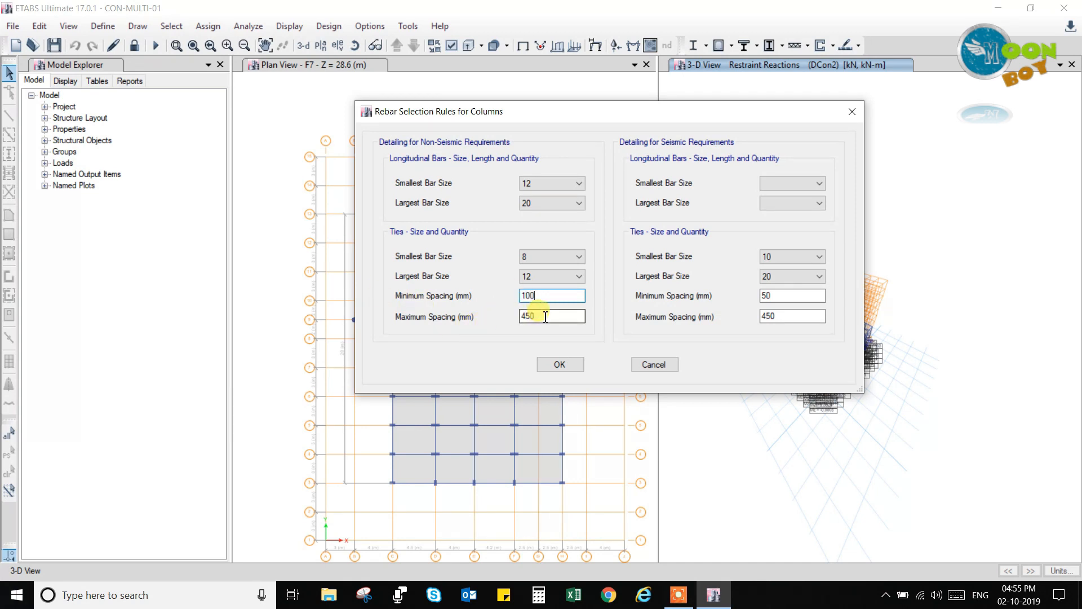
{"action": "type", "text": "300"}
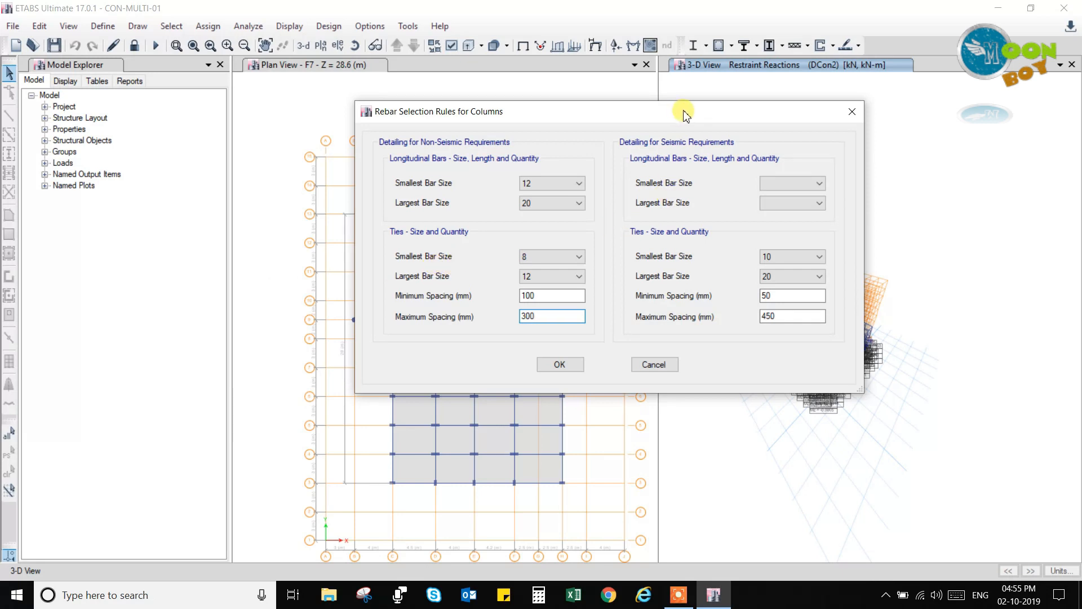
{"action": "left_click_drag", "start_coordinate": [684, 111], "coordinate": [641, 109]}
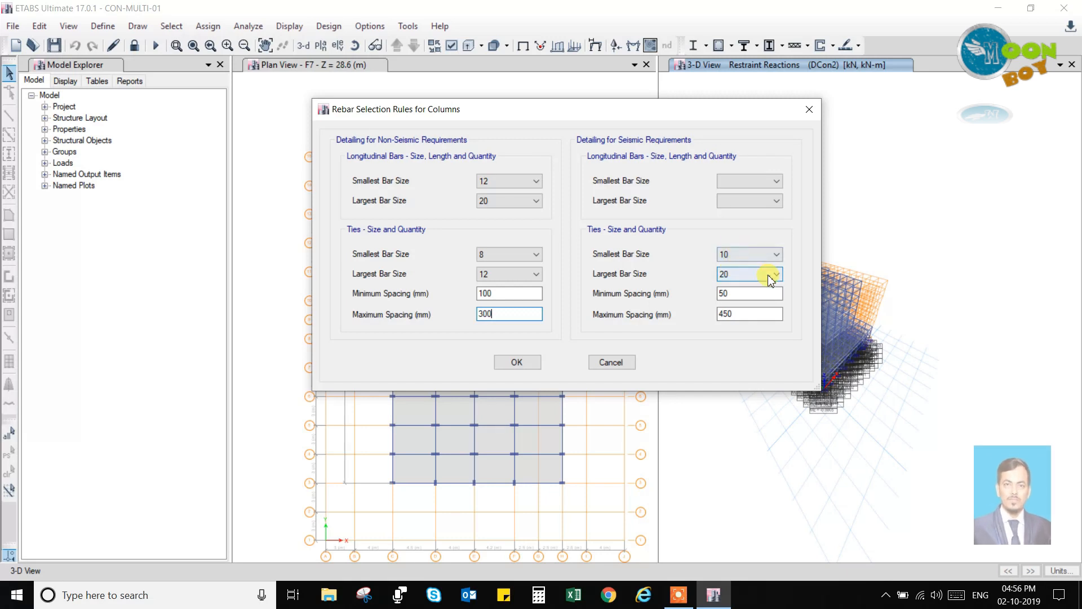
Step: Set the seismic longitudinal bars for columns to a smallest size of 12 and a largest size of 32
{"action": "left_click", "coordinate": [764, 178]}
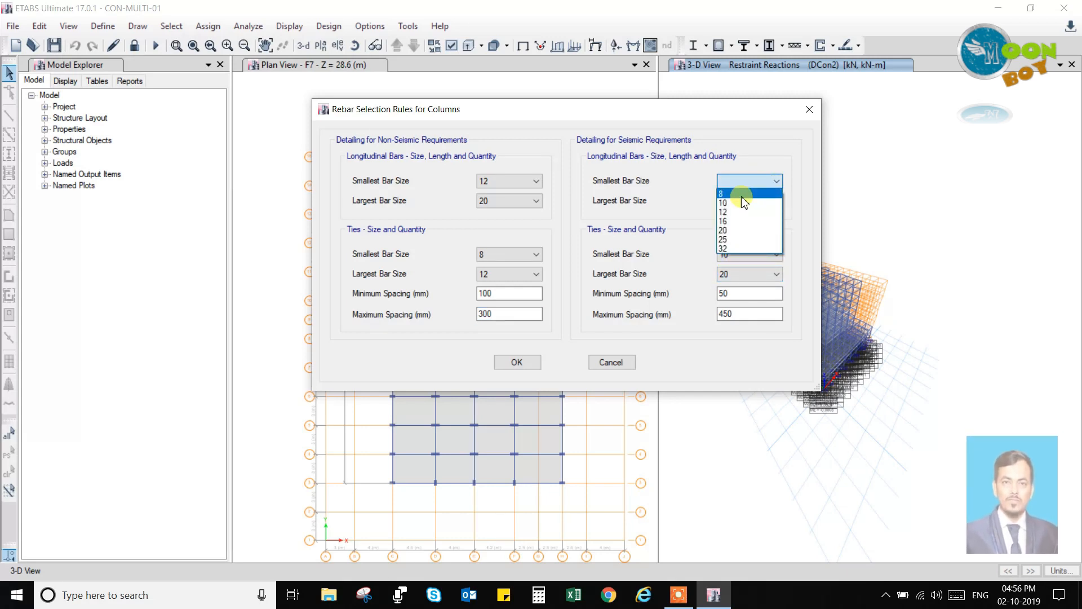
{"action": "left_click", "coordinate": [740, 212]}
{"action": "left_click", "coordinate": [738, 202]}
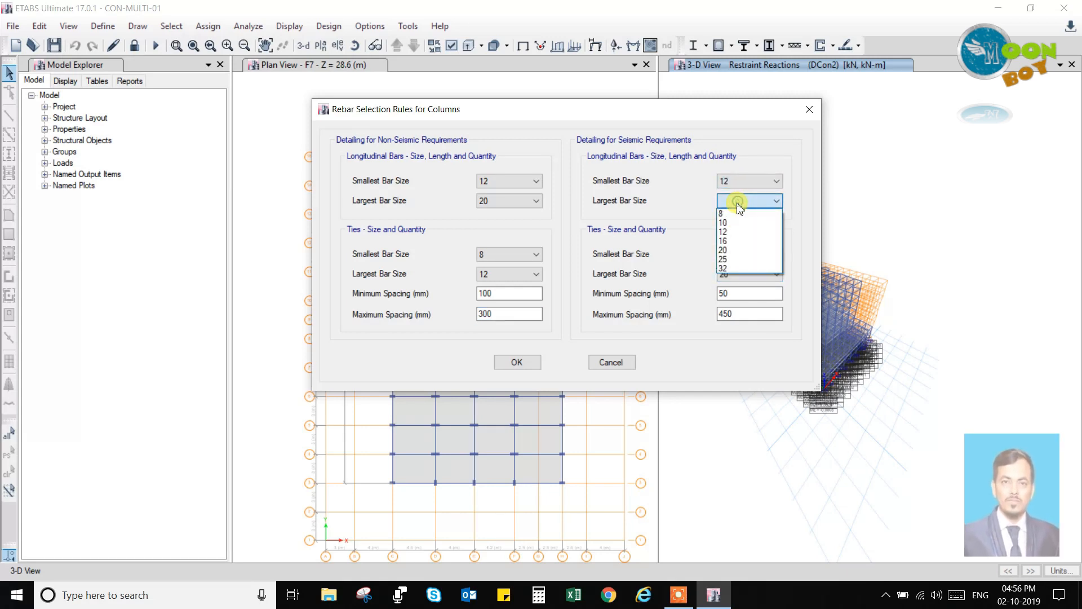
{"action": "left_click", "coordinate": [740, 268]}
Step: Set the seismic column ties to a smallest bar size of 8 and a largest bar size of 12
{"action": "left_click", "coordinate": [739, 255]}
{"action": "left_click", "coordinate": [739, 263]}
{"action": "left_click", "coordinate": [739, 274]}
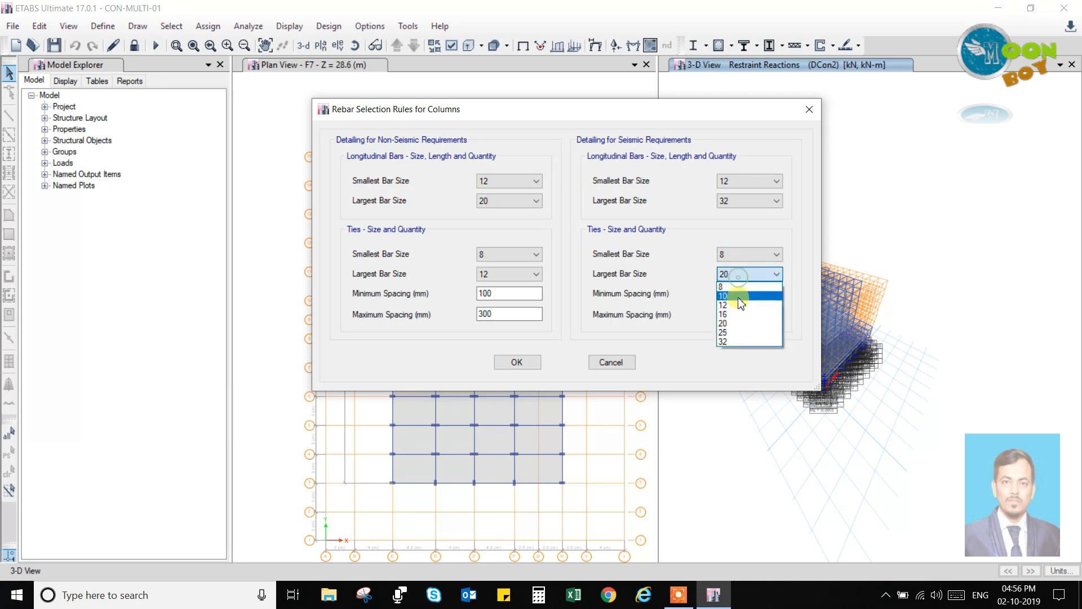
{"action": "left_click", "coordinate": [730, 305]}
Step: Set the seismic column tie spacing to a minimum of 100 mm and a maximum of 230 mm, and accept the column rules
{"action": "double_click", "coordinate": [728, 293]}
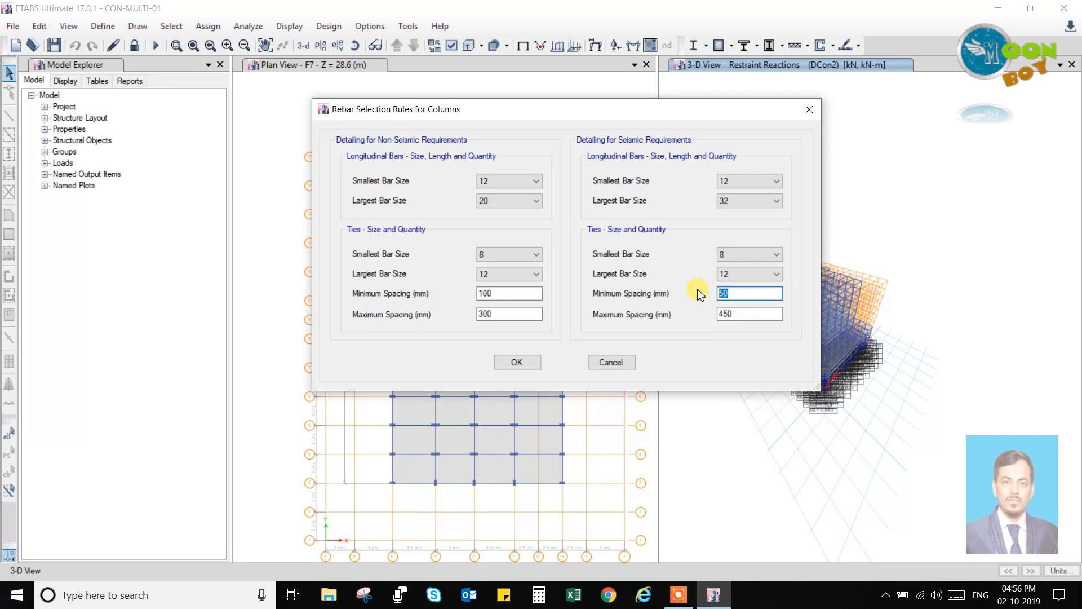
{"action": "type", "text": "100"}
{"action": "double_click", "coordinate": [739, 312]}
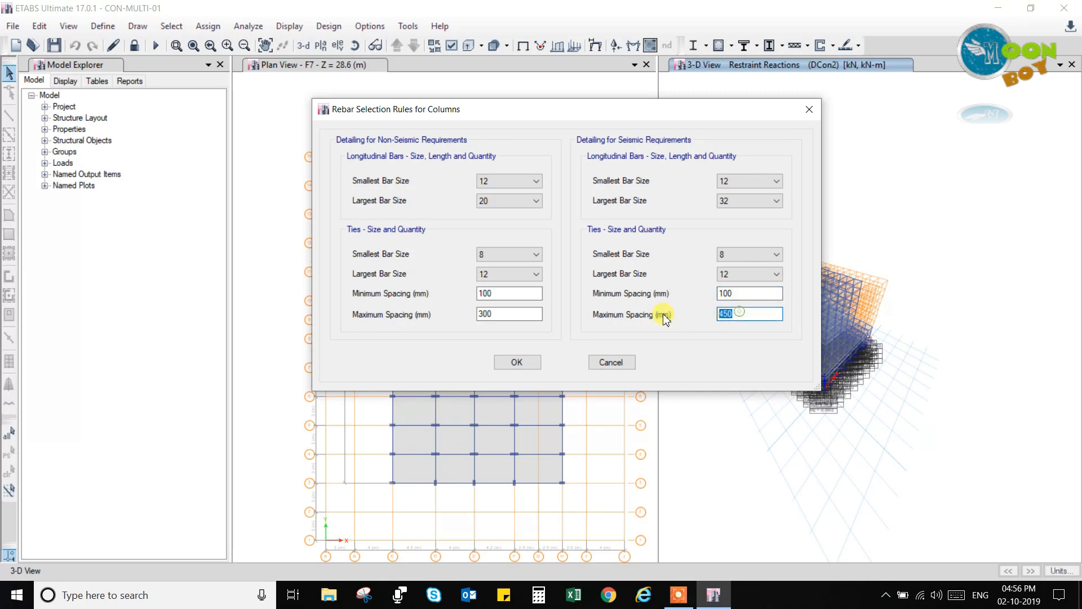
{"action": "type", "text": "230"}
{"action": "left_click", "coordinate": [527, 363]}
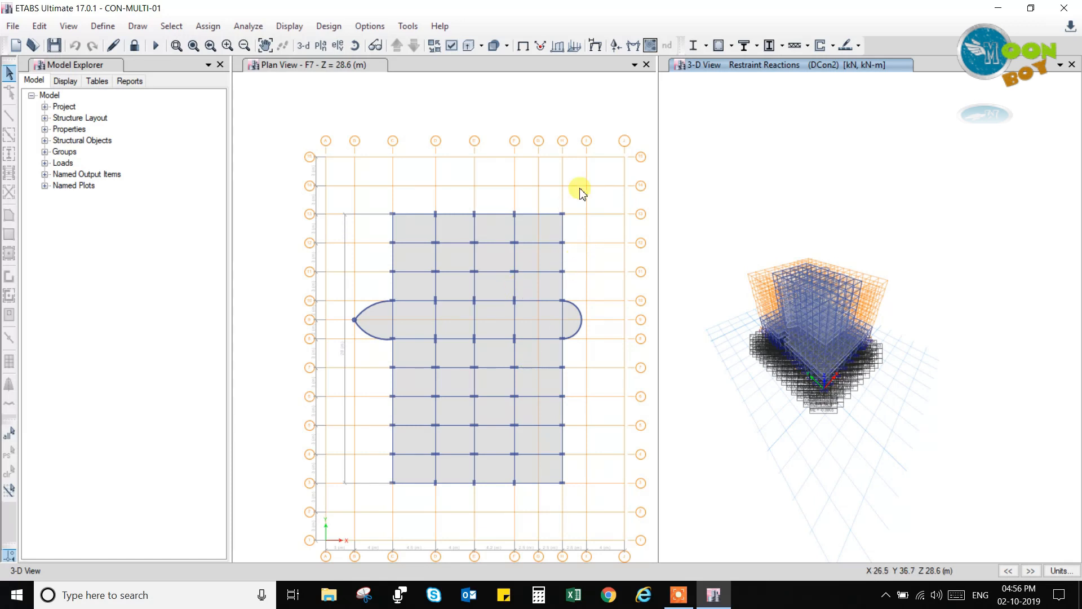
{"action": "left_click", "coordinate": [731, 45]}
{"action": "left_click", "coordinate": [765, 107]}
{"action": "left_click", "coordinate": [731, 45]}
{"action": "left_click", "coordinate": [732, 45]}
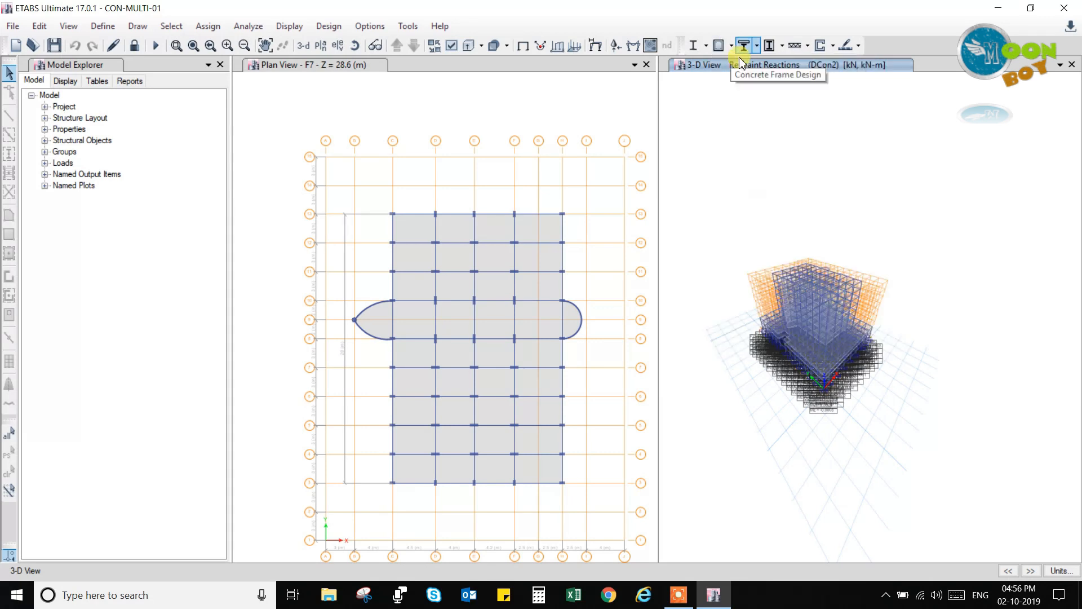
{"action": "left_click", "coordinate": [731, 45]}
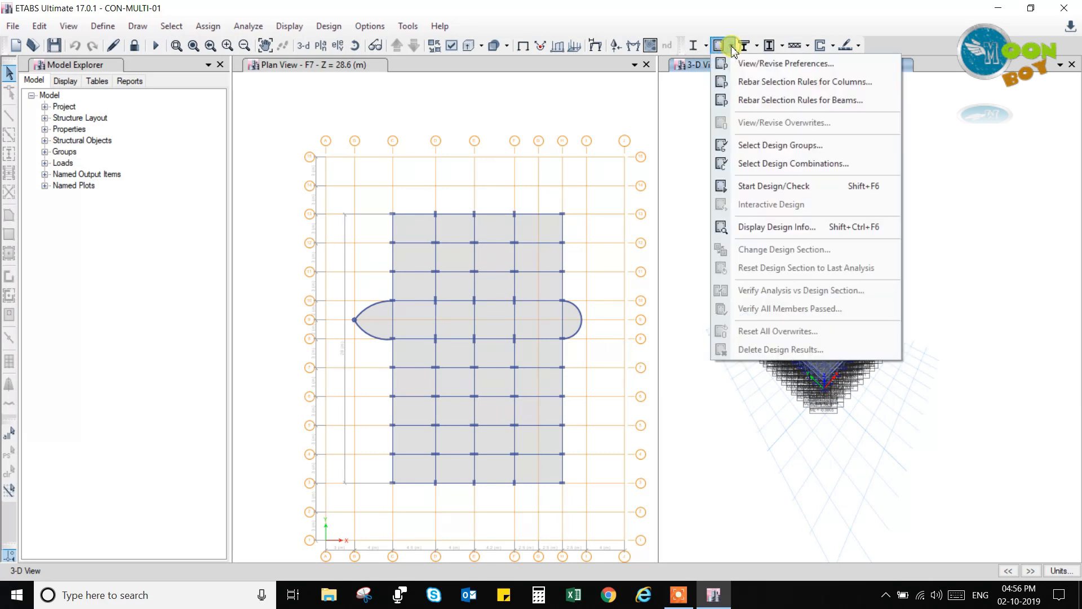
{"action": "left_click", "coordinate": [777, 104]}
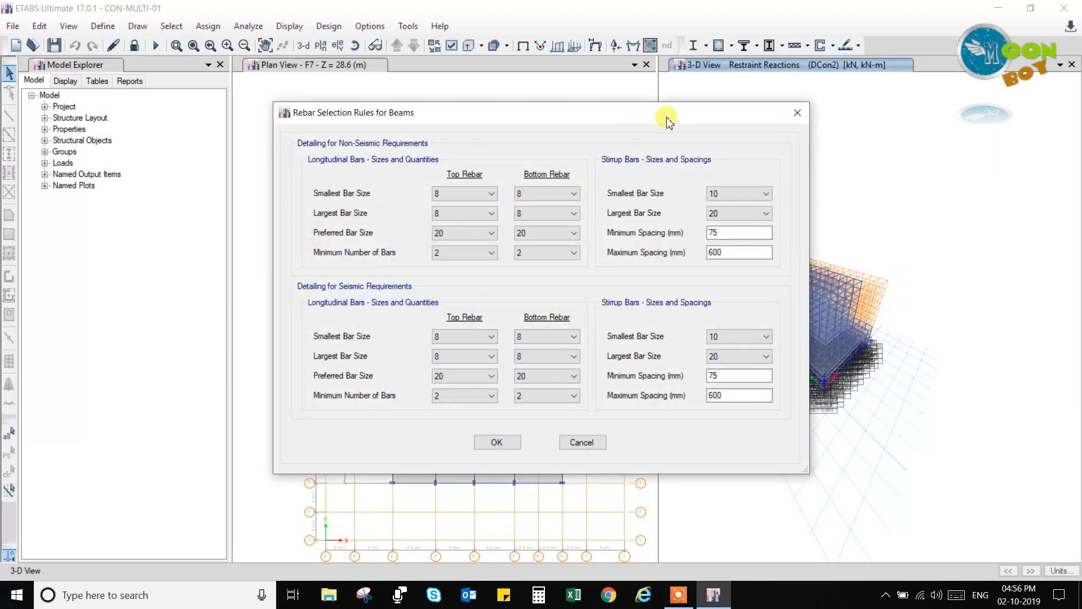
{"action": "left_click_drag", "start_coordinate": [666, 117], "coordinate": [860, 121]}
{"action": "left_click_drag", "start_coordinate": [736, 112], "coordinate": [679, 115]}
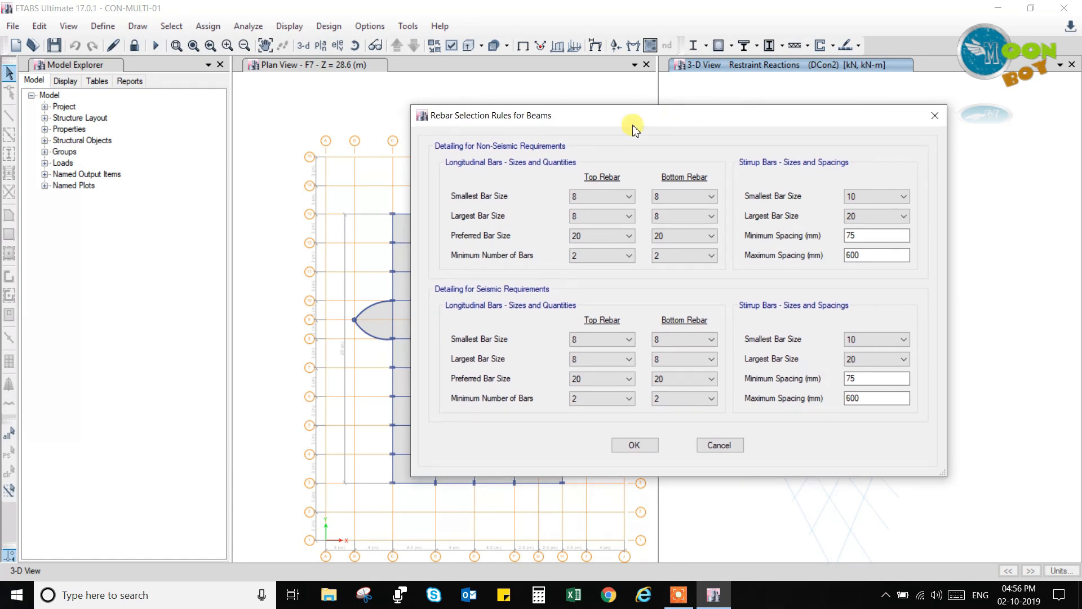
{"action": "left_click", "coordinate": [601, 198]}
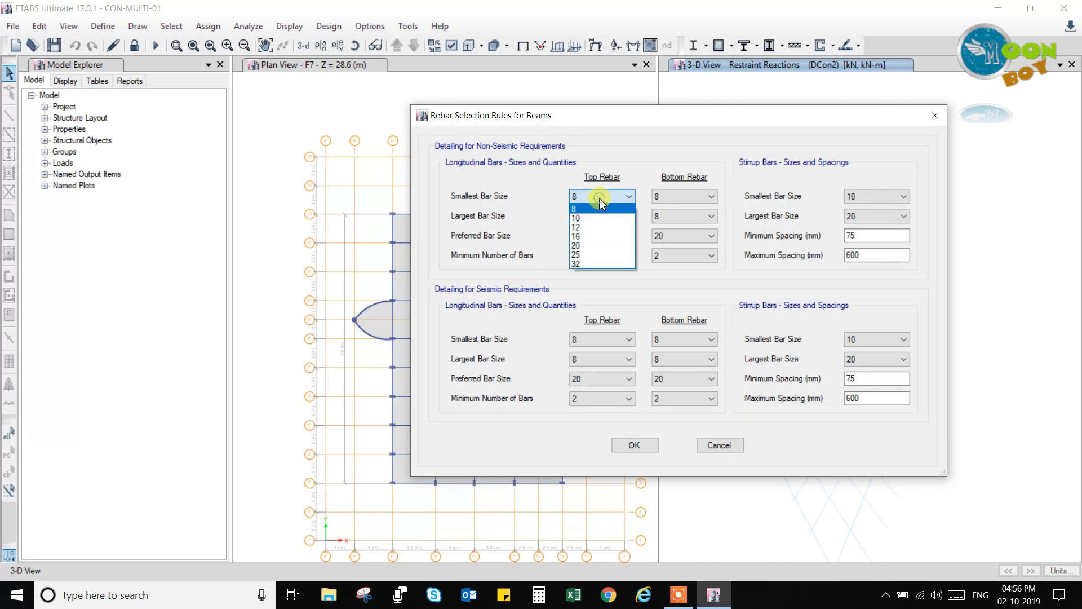
{"action": "left_click", "coordinate": [589, 228]}
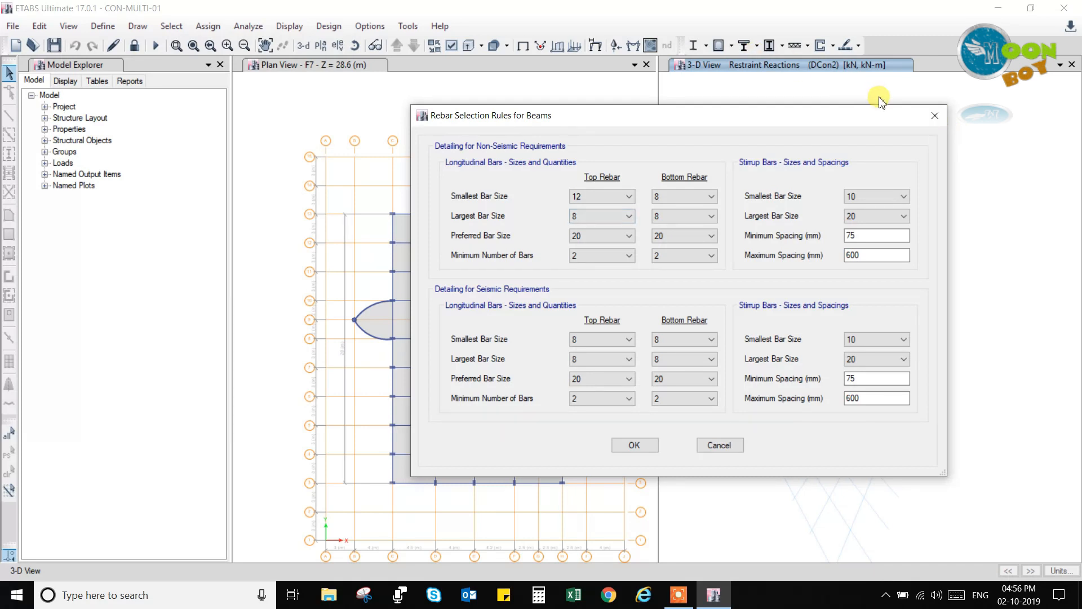
{"action": "left_click", "coordinate": [935, 115]}
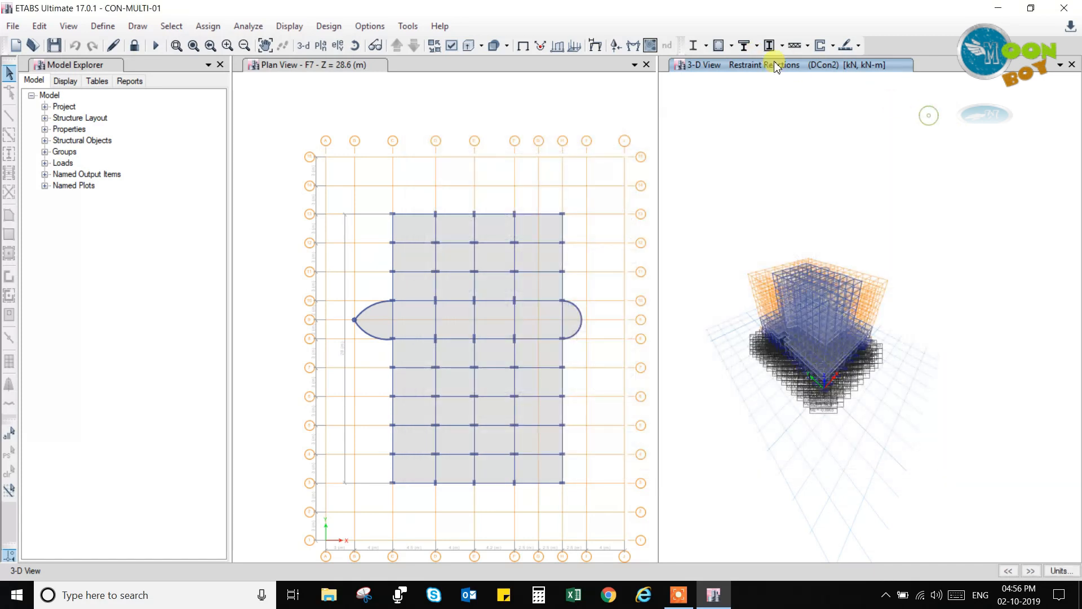
Step: Reopen the rebar selection rules for columns and set the non-seismic longitudinal bars to smallest size 16 and largest size 32
{"action": "left_click", "coordinate": [731, 45]}
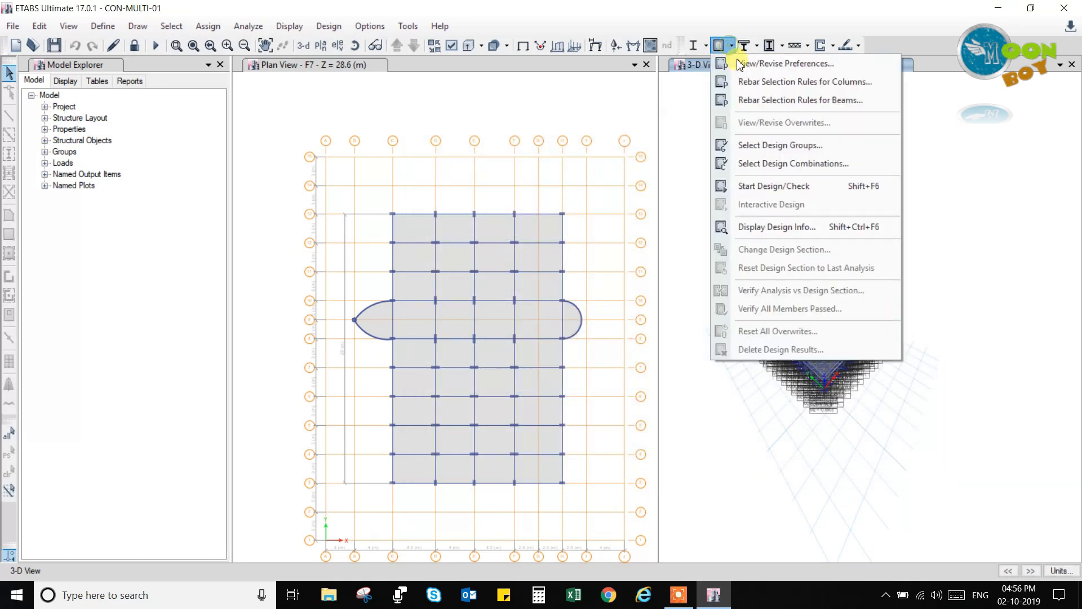
{"action": "left_click", "coordinate": [833, 85]}
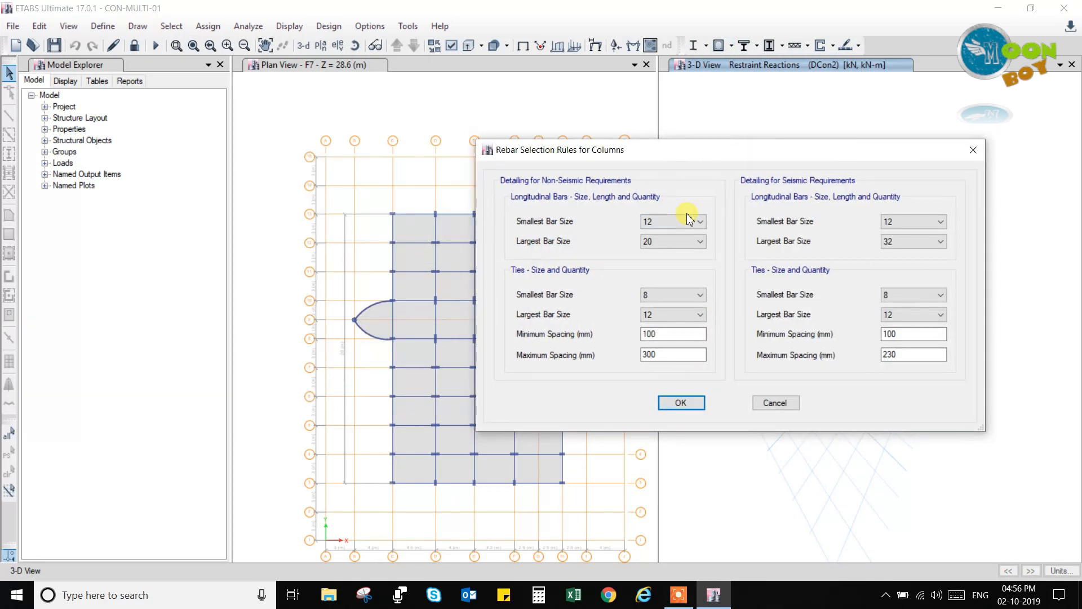
{"action": "left_click", "coordinate": [699, 221]}
{"action": "left_click", "coordinate": [662, 262]}
{"action": "left_click", "coordinate": [680, 242]}
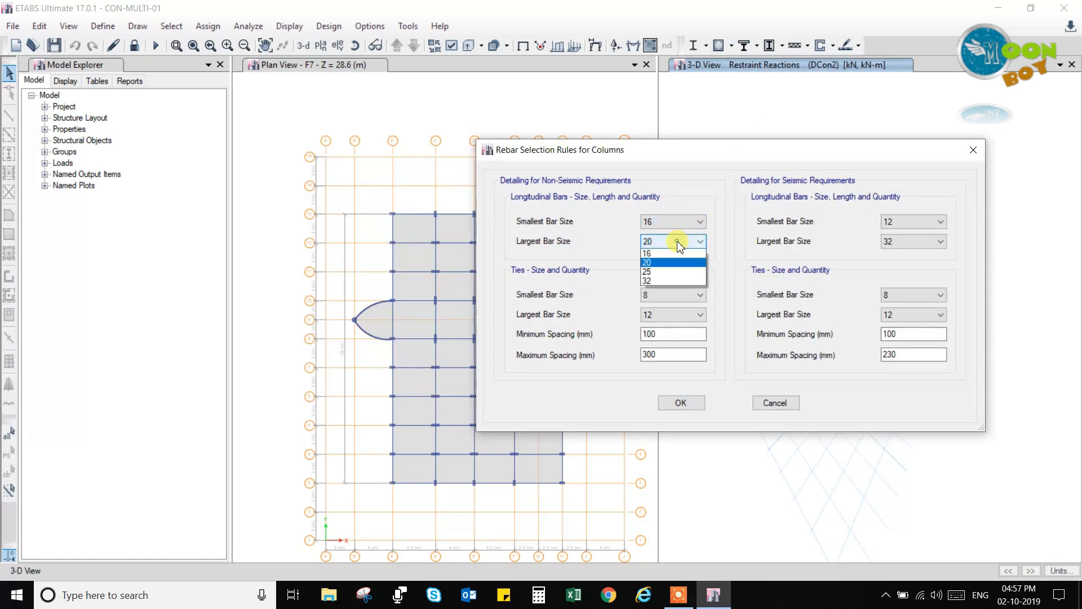
{"action": "left_click", "coordinate": [661, 306]}
Step: Set the smallest seismic longitudinal bar size for columns to 16 and accept the rules
{"action": "left_click", "coordinate": [896, 223]}
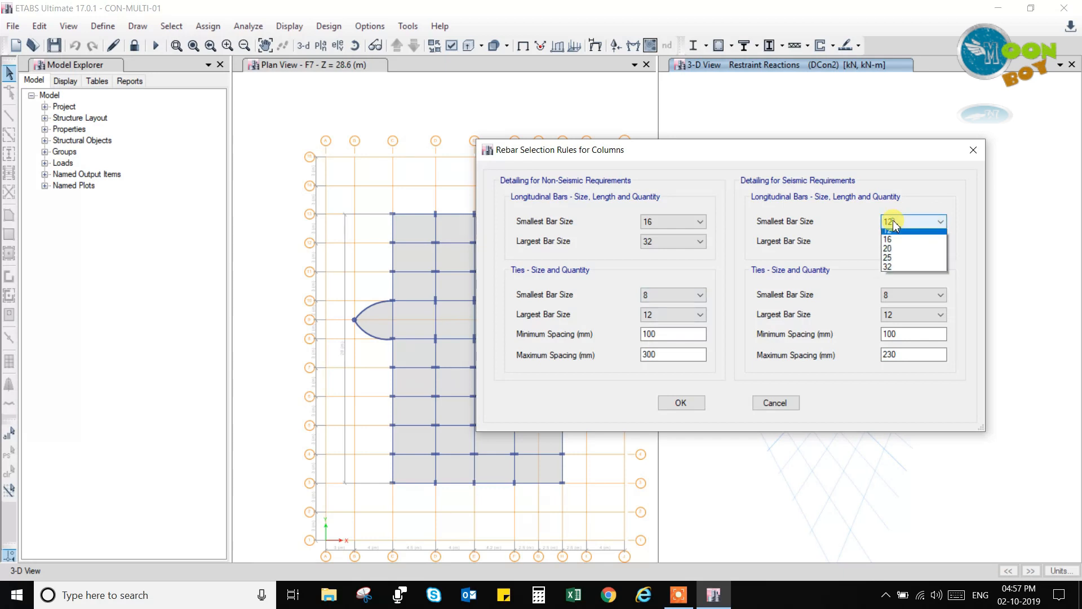
{"action": "left_click", "coordinate": [895, 252]}
{"action": "left_click", "coordinate": [693, 404]}
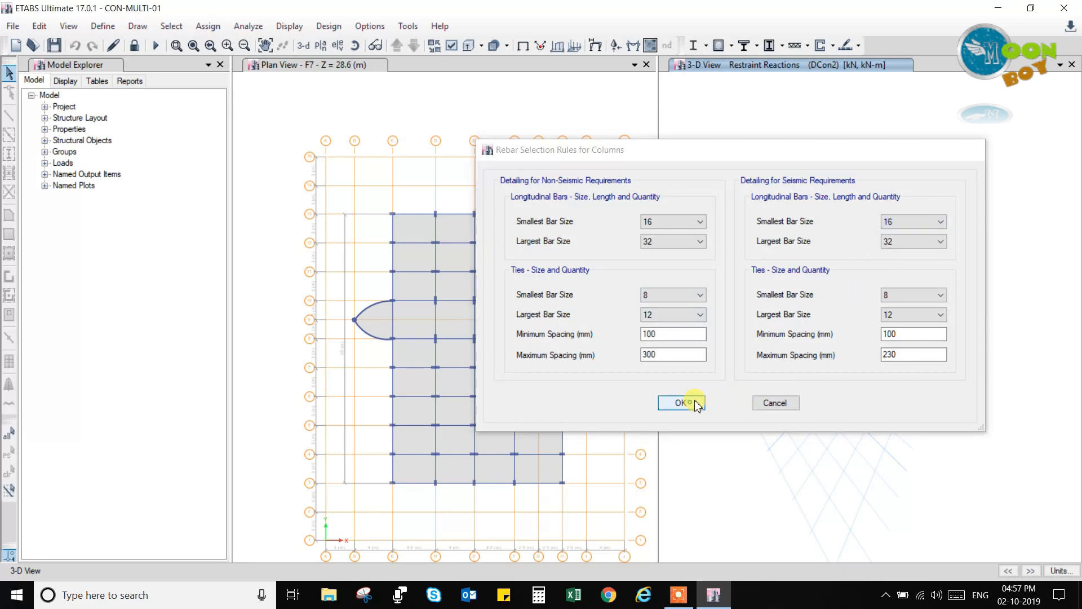
Step: Open the rebar selection rules for beams and set the non-seismic top rebar to smallest size 12 and largest size 20
{"action": "left_click", "coordinate": [733, 47]}
{"action": "left_click", "coordinate": [763, 102]}
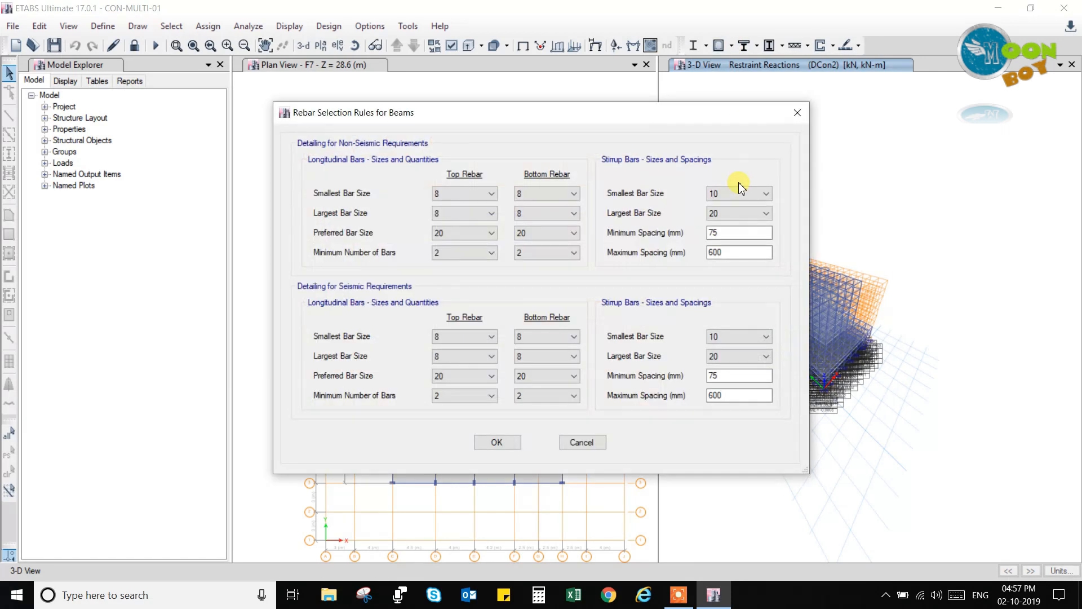
{"action": "left_click", "coordinate": [602, 213]}
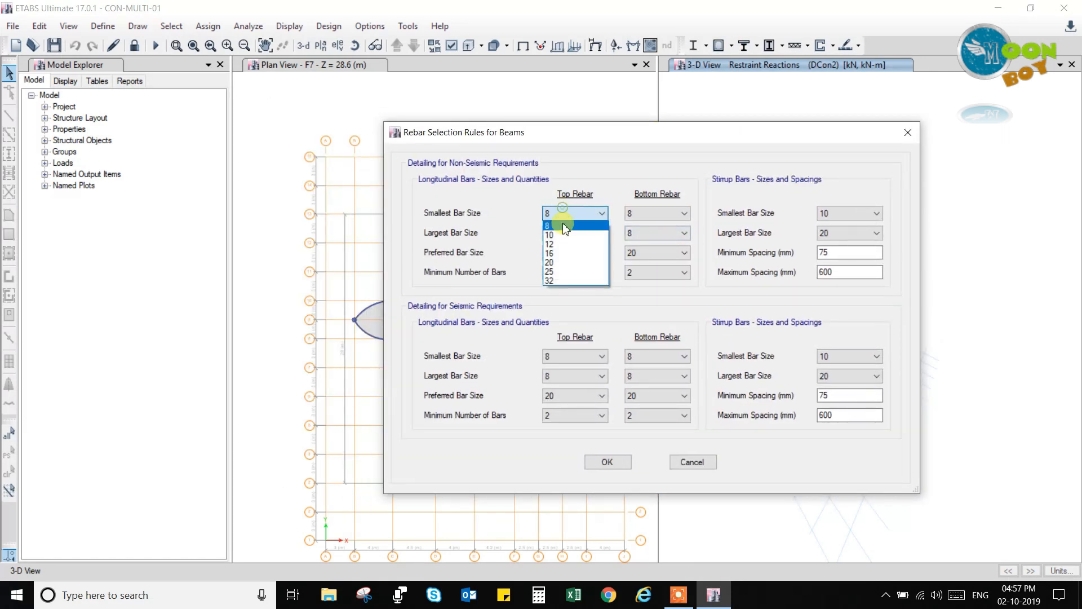
{"action": "left_click", "coordinate": [564, 243]}
{"action": "left_click", "coordinate": [565, 237]}
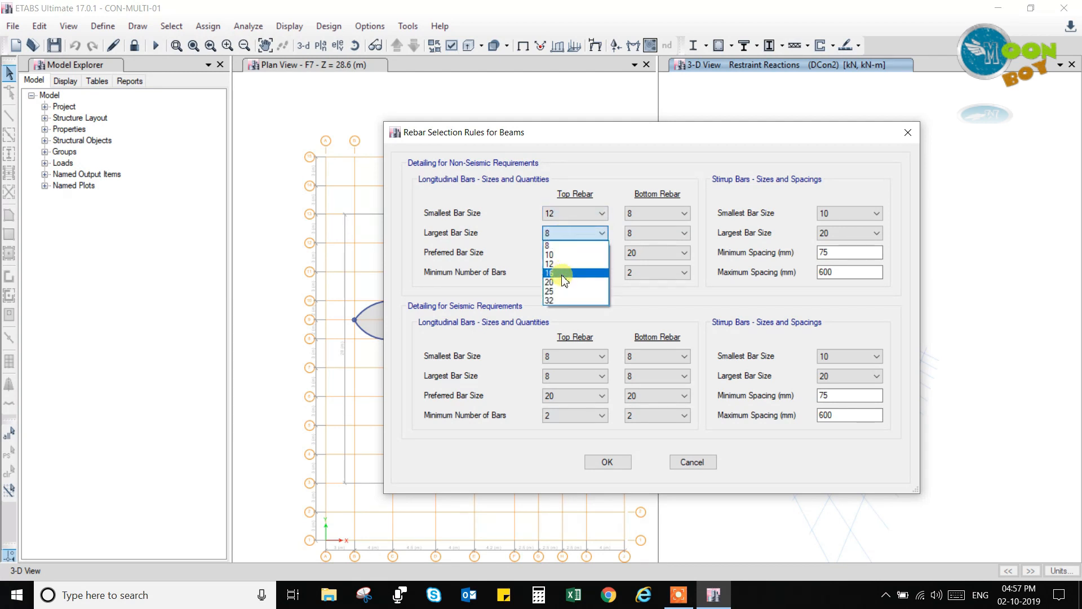
{"action": "left_click", "coordinate": [562, 281]}
Step: Set the non-seismic bottom rebar for beams to a smallest size of 12 and a largest size of 20
{"action": "left_click", "coordinate": [673, 211]}
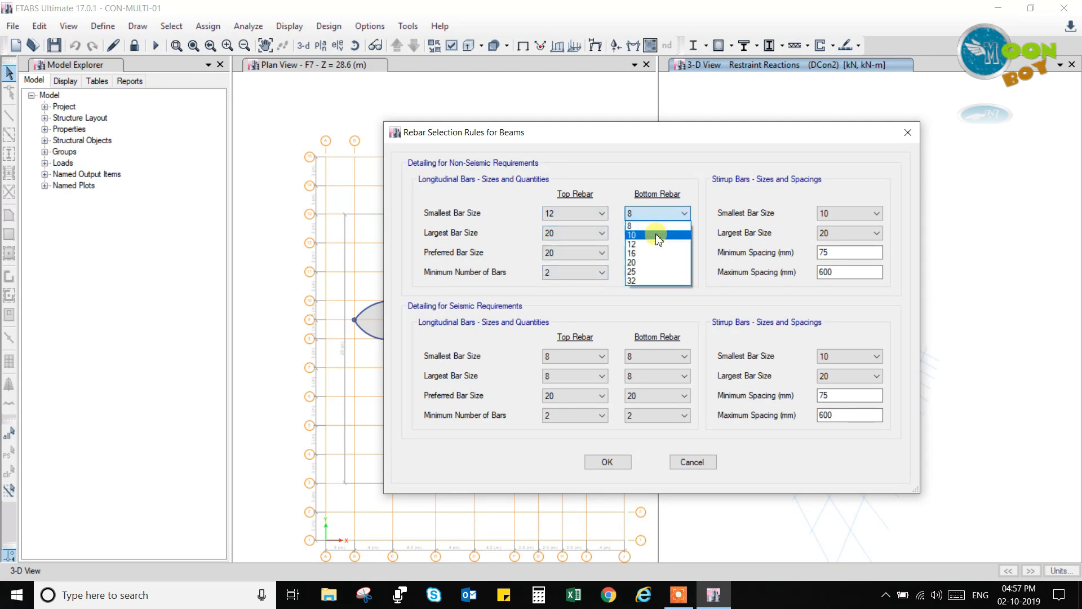
{"action": "left_click", "coordinate": [643, 244]}
{"action": "left_click", "coordinate": [648, 233]}
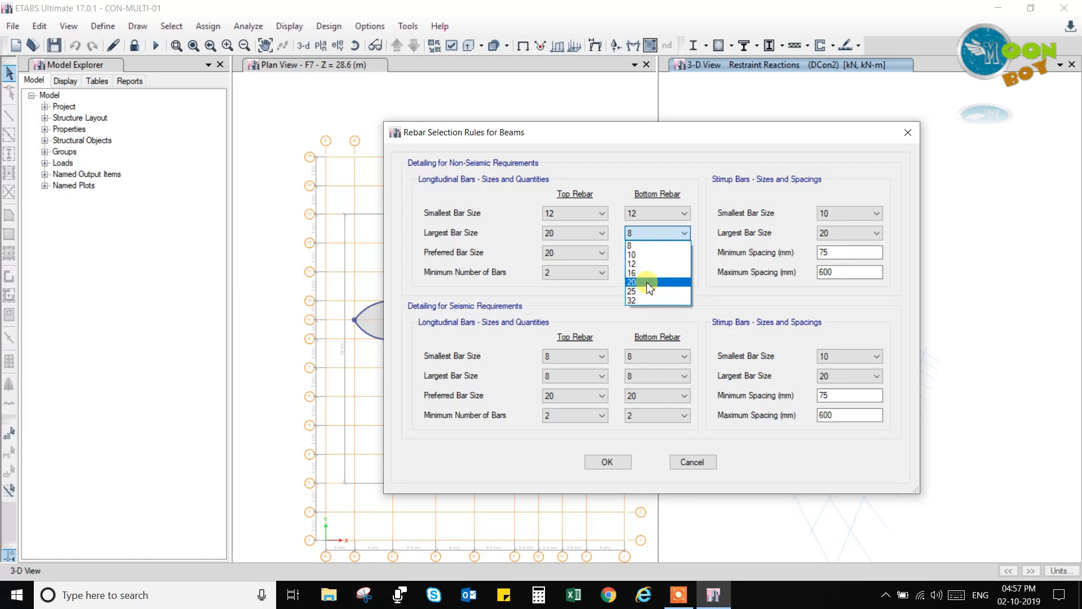
{"action": "left_click", "coordinate": [647, 283]}
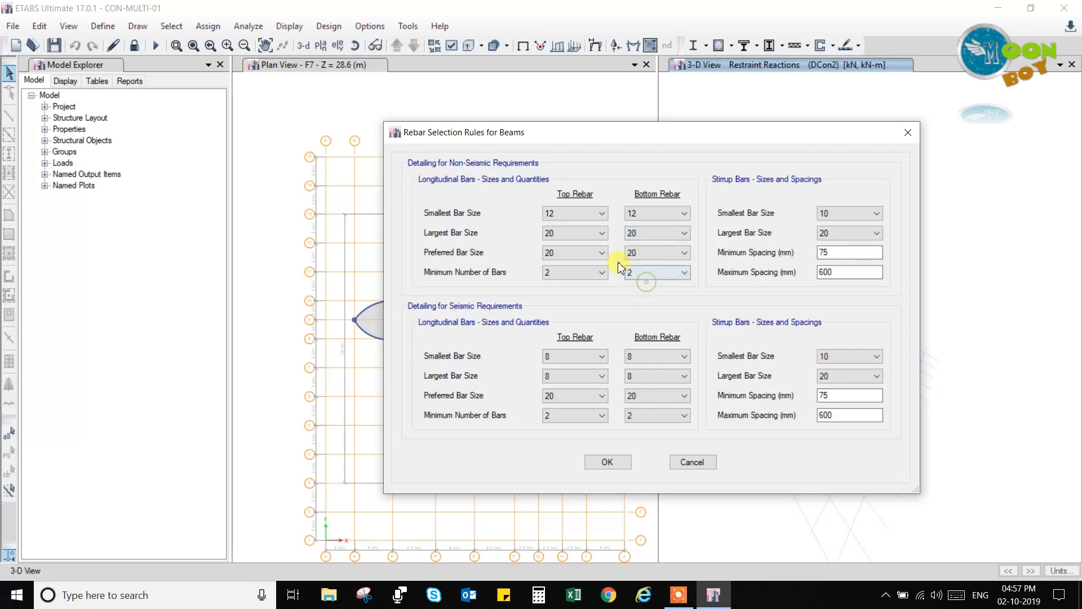
Step: Set the non-seismic beam stirrups to smallest bar size 8, largest bar size 12 and a maximum spacing of 300 mm
{"action": "left_click", "coordinate": [857, 218]}
{"action": "left_click", "coordinate": [842, 227]}
{"action": "left_click", "coordinate": [843, 233]}
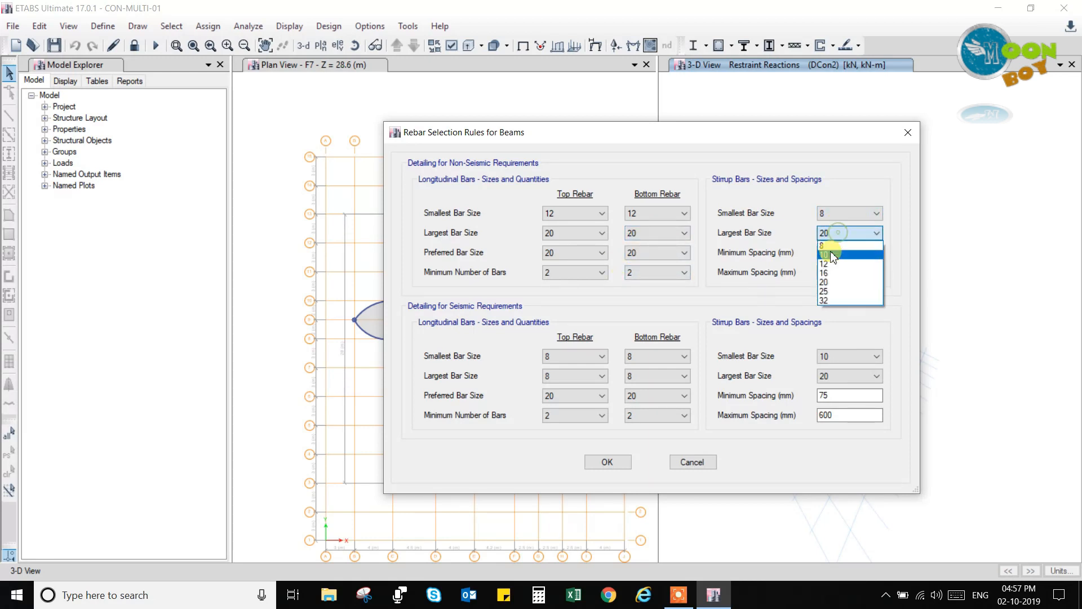
{"action": "left_click", "coordinate": [822, 263]}
{"action": "double_click", "coordinate": [843, 273]}
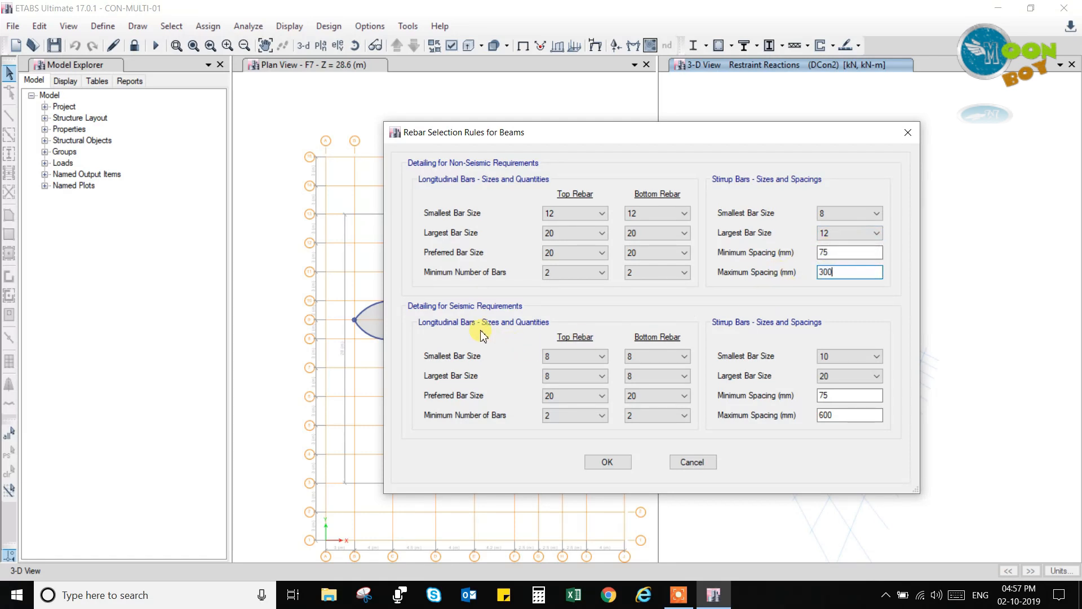
Step: Set the preferred non-seismic bar size for beams to 16 for both top and bottom rebar
{"action": "left_click", "coordinate": [584, 258]}
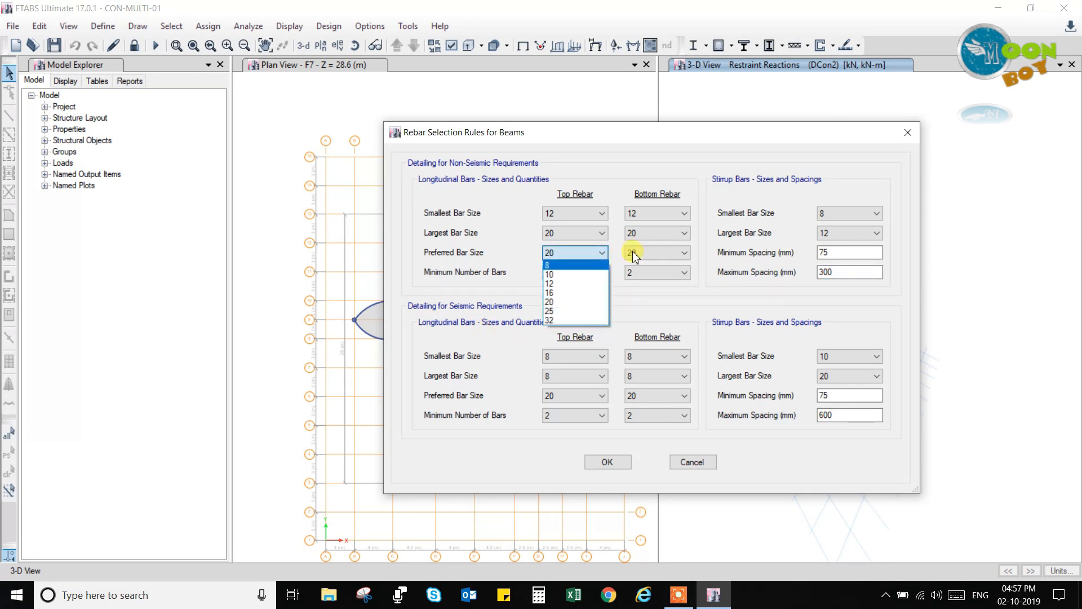
{"action": "left_click", "coordinate": [571, 292]}
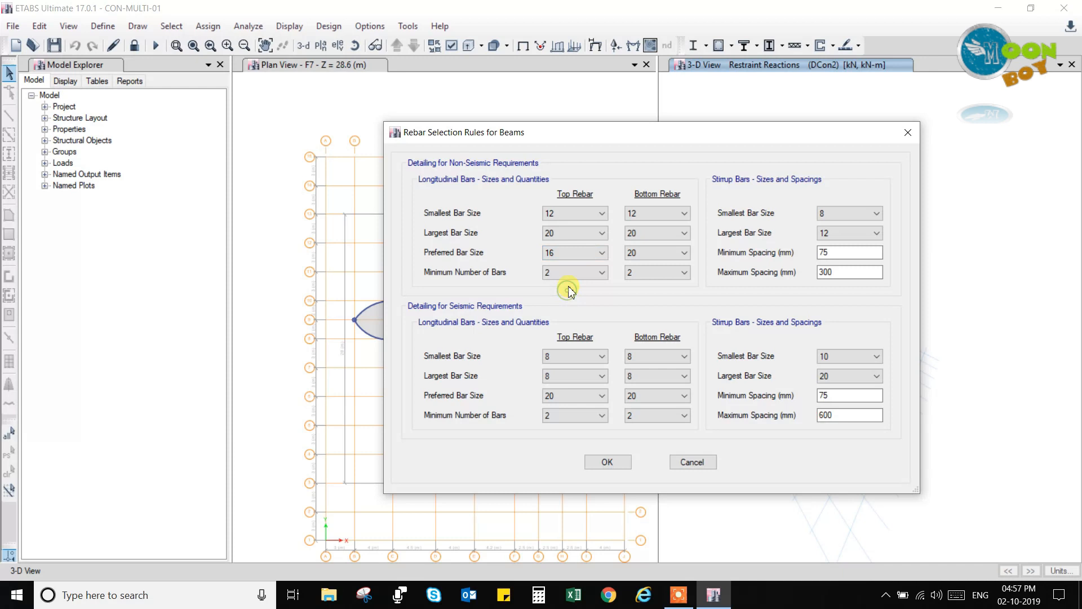
{"action": "left_click", "coordinate": [645, 254]}
{"action": "left_click", "coordinate": [648, 290]}
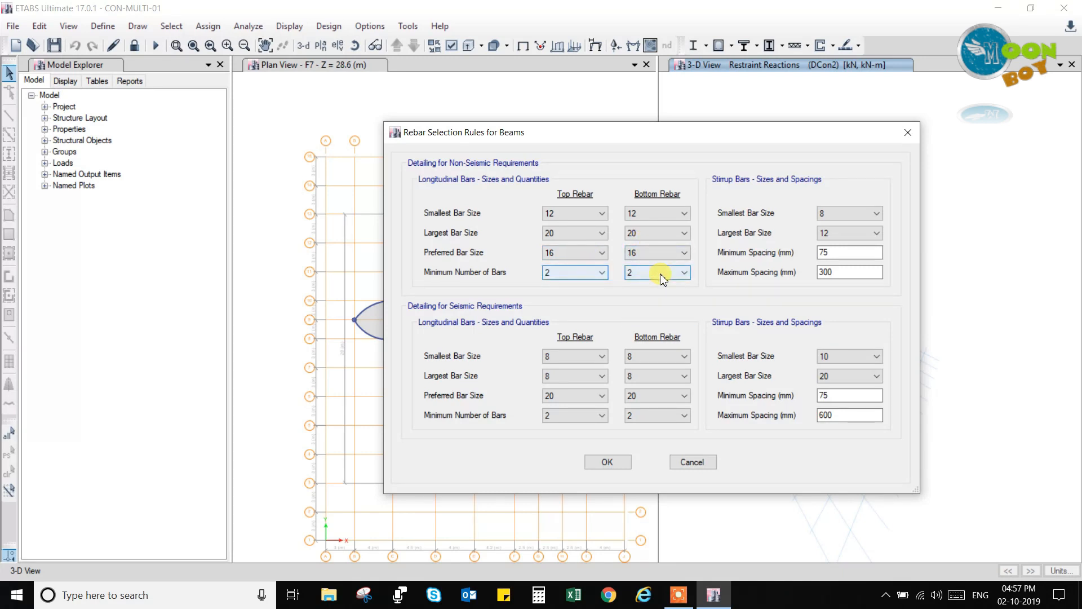
{"action": "left_click", "coordinate": [821, 275]}
Step: Set the smallest seismic longitudinal bar size for beams to 12 for both top and bottom rebar
{"action": "left_click", "coordinate": [584, 354]}
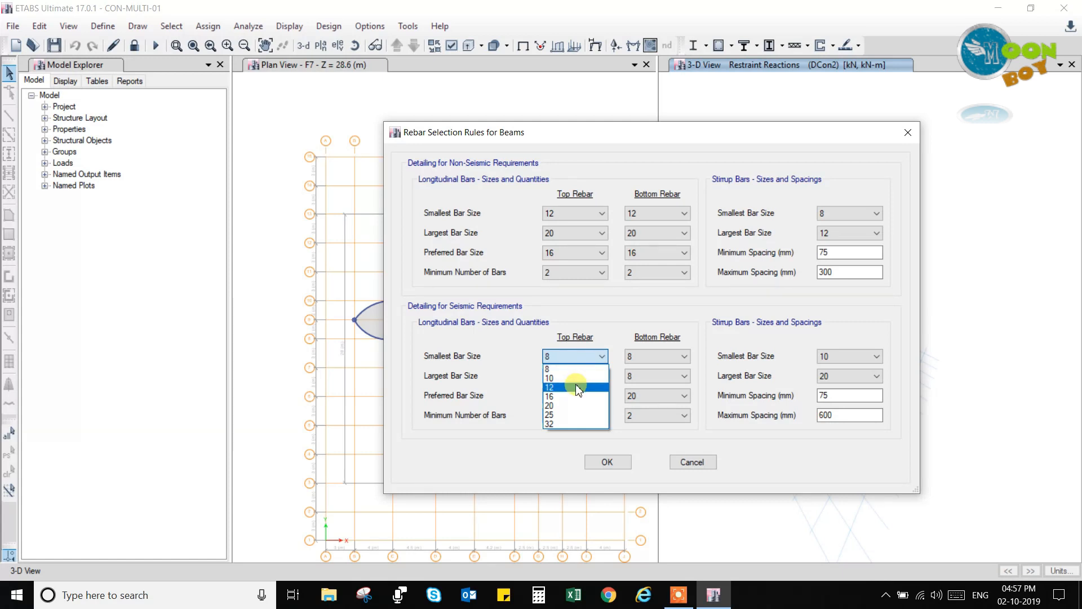
{"action": "left_click", "coordinate": [578, 388]}
{"action": "left_click", "coordinate": [649, 356]}
{"action": "left_click", "coordinate": [639, 388]}
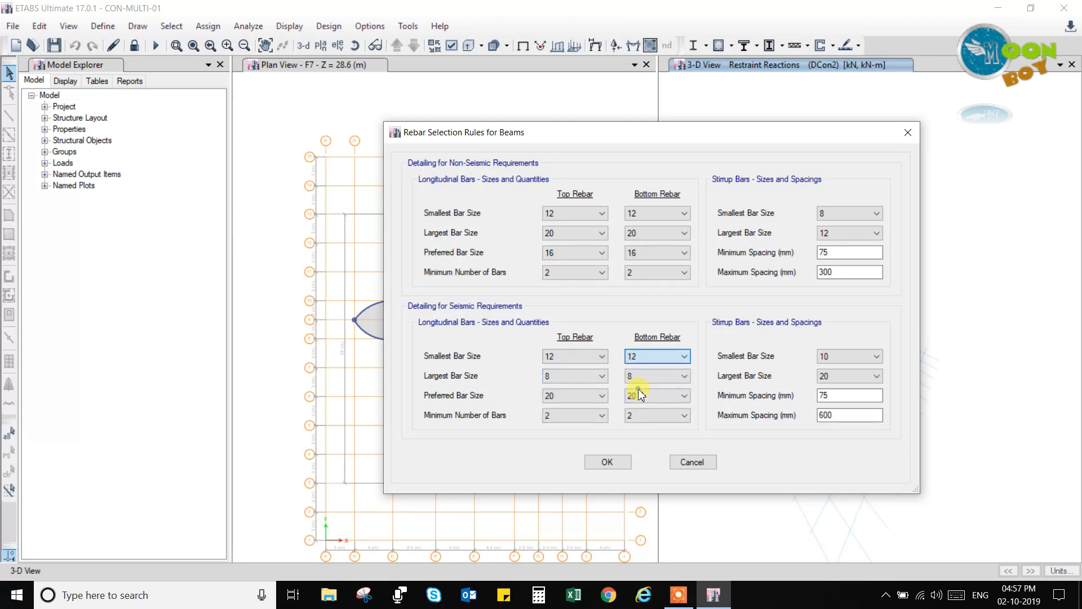
Step: Set the largest seismic longitudinal bar size for beams to 20 for both top and bottom rebar
{"action": "left_click", "coordinate": [592, 376]}
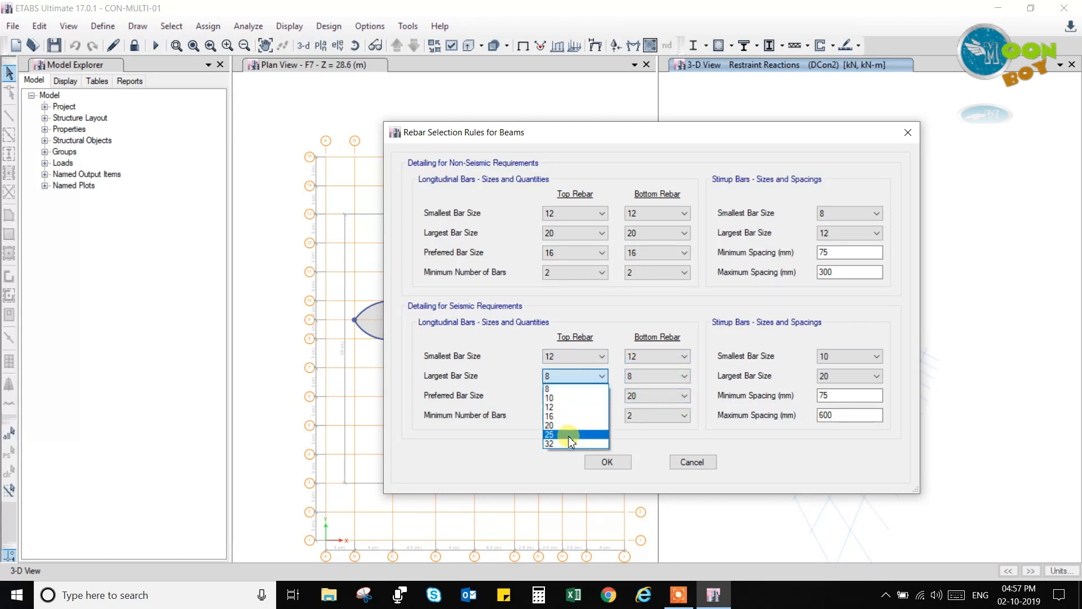
{"action": "left_click", "coordinate": [572, 427]}
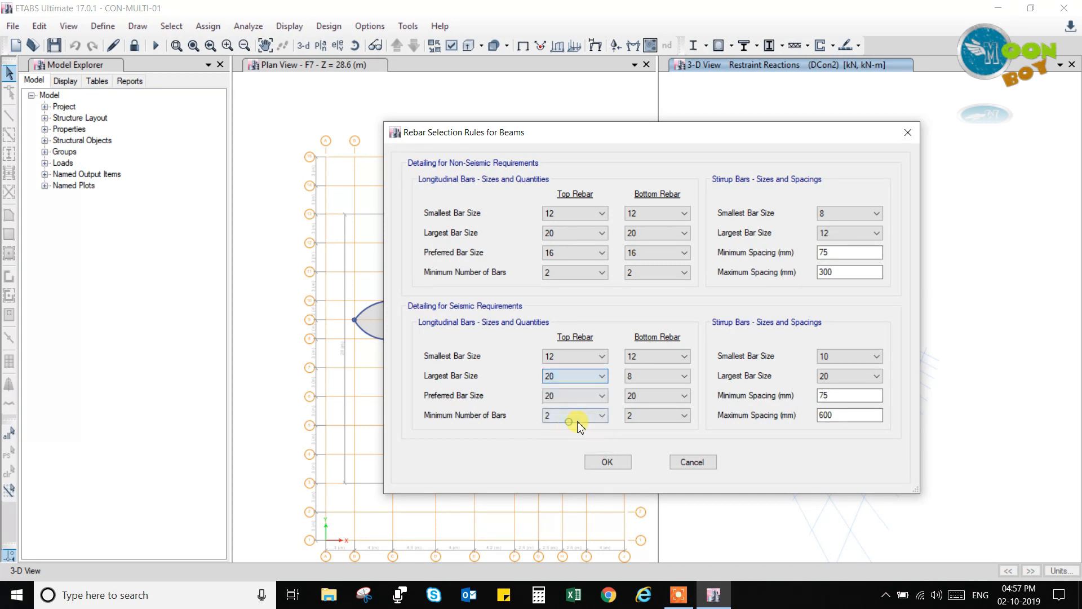
{"action": "left_click", "coordinate": [649, 398]}
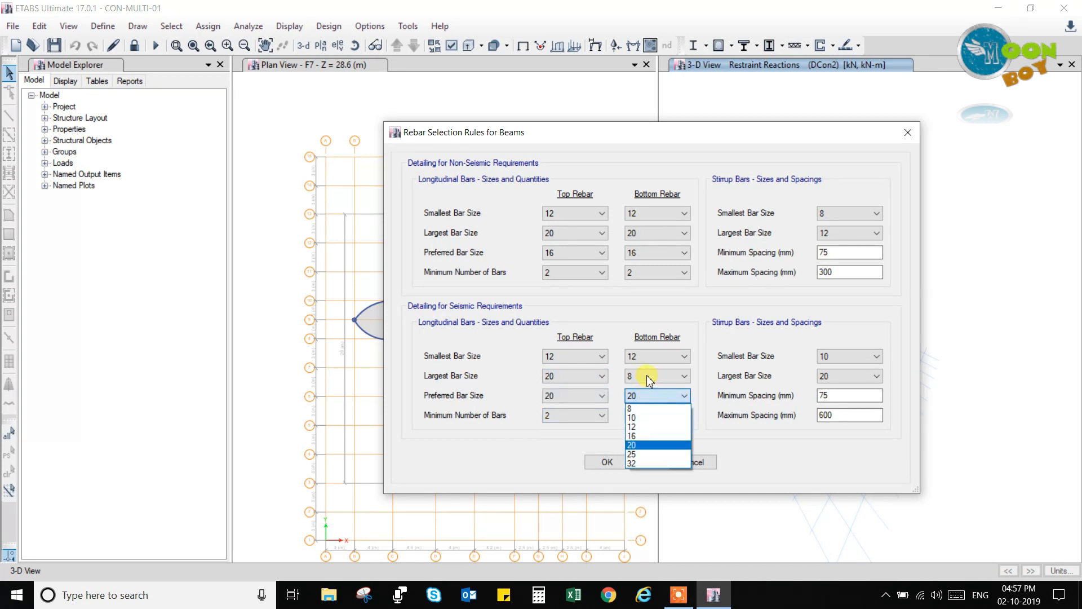
{"action": "left_click", "coordinate": [649, 379]}
{"action": "left_click", "coordinate": [643, 377]}
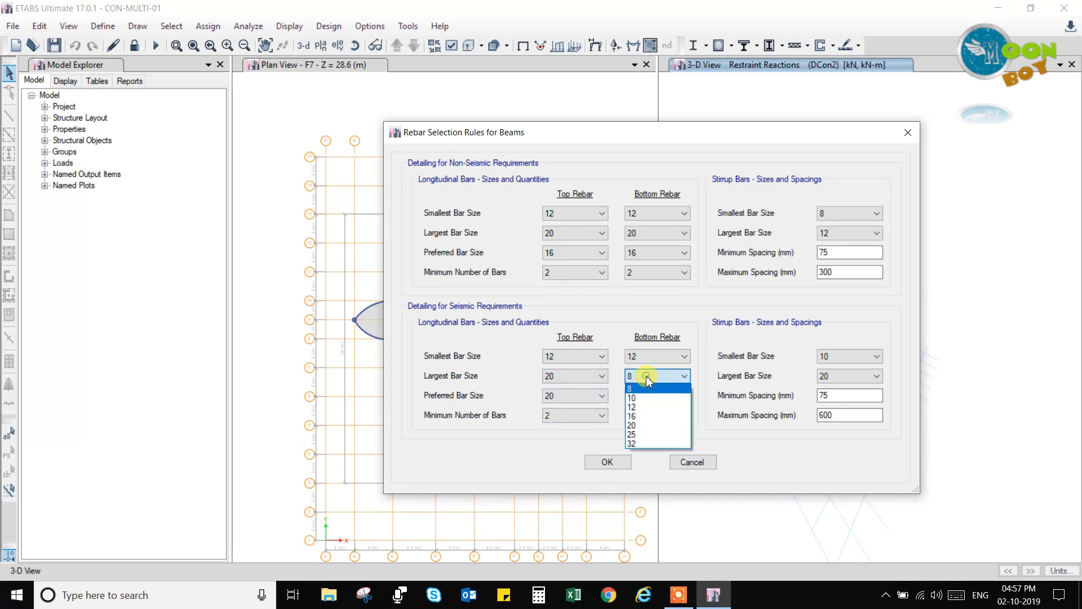
{"action": "left_click", "coordinate": [640, 426]}
Step: Set the preferred seismic bar size for beams to 16 for both top and bottom rebar
{"action": "left_click", "coordinate": [593, 397]}
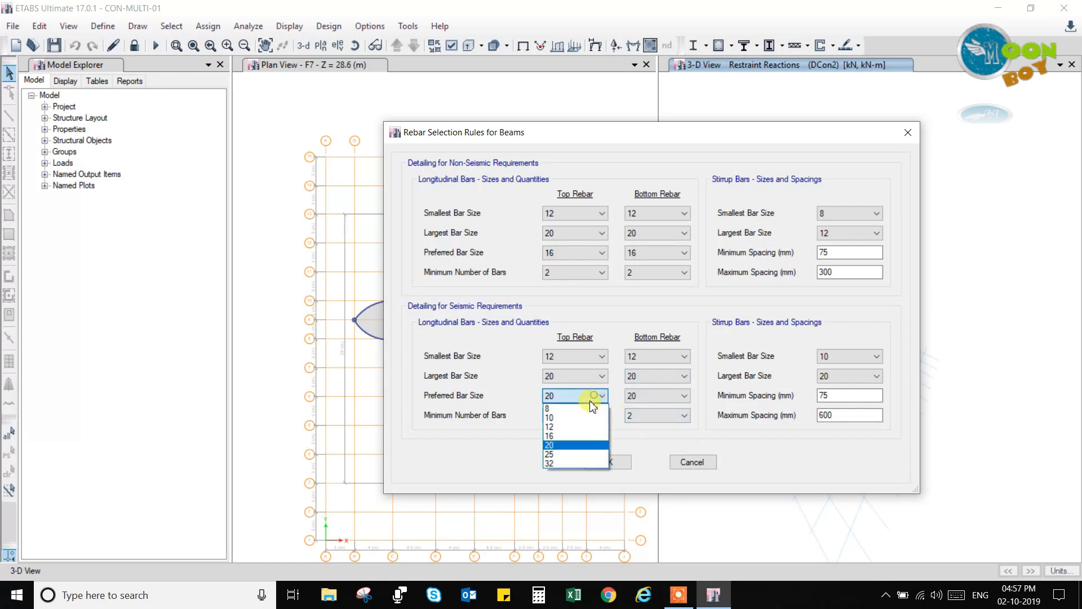
{"action": "left_click", "coordinate": [574, 437]}
{"action": "left_click", "coordinate": [649, 398]}
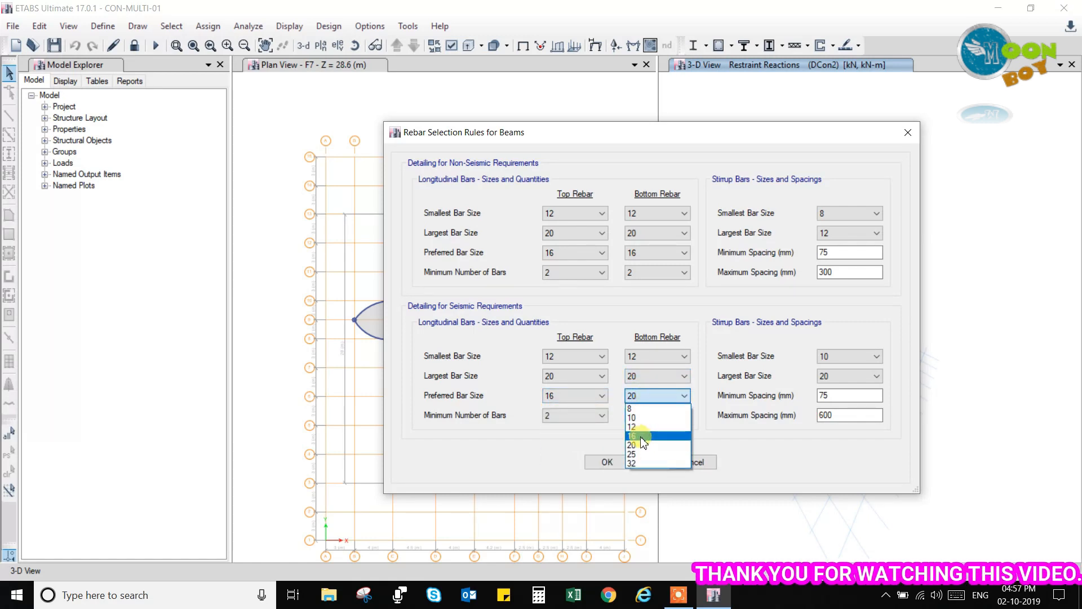
{"action": "left_click", "coordinate": [645, 439]}
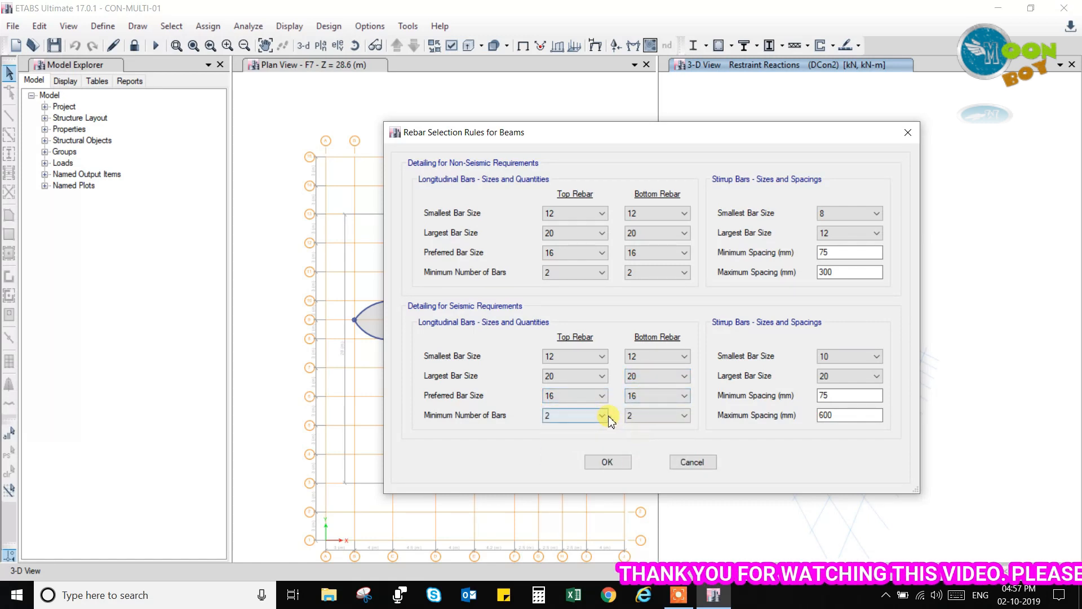
Step: Set the seismic beam stirrups to smallest bar size 8, largest bar size 12 and maximum spacing 230 mm, and accept the beam rules
{"action": "left_click", "coordinate": [847, 379]}
{"action": "left_click", "coordinate": [839, 403]}
{"action": "left_click", "coordinate": [839, 360]}
{"action": "left_click", "coordinate": [835, 379]}
{"action": "left_click", "coordinate": [833, 359]}
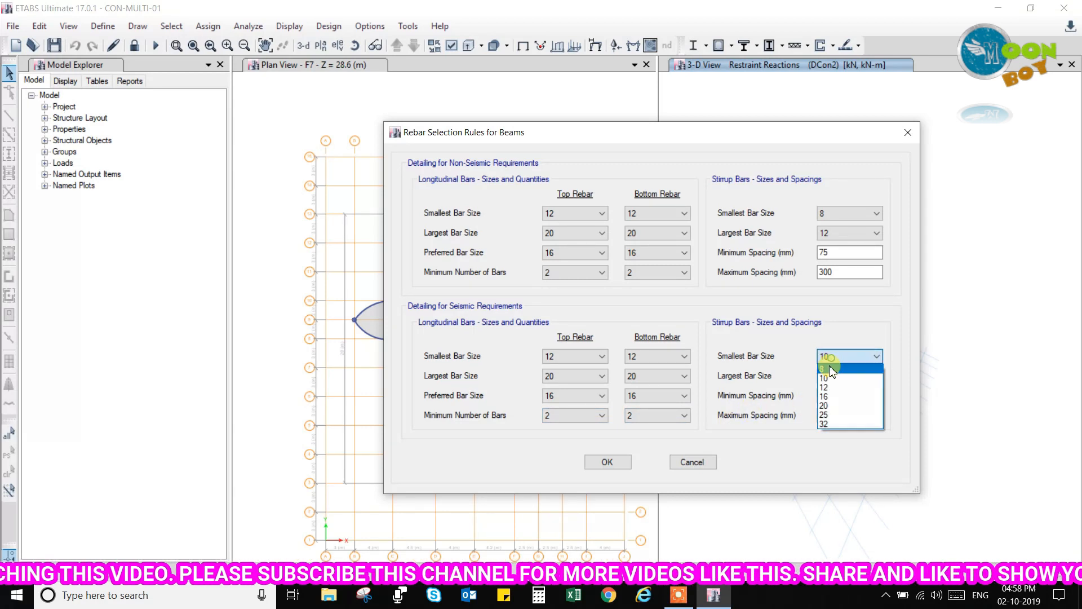
{"action": "left_click", "coordinate": [831, 369]}
{"action": "double_click", "coordinate": [829, 415]}
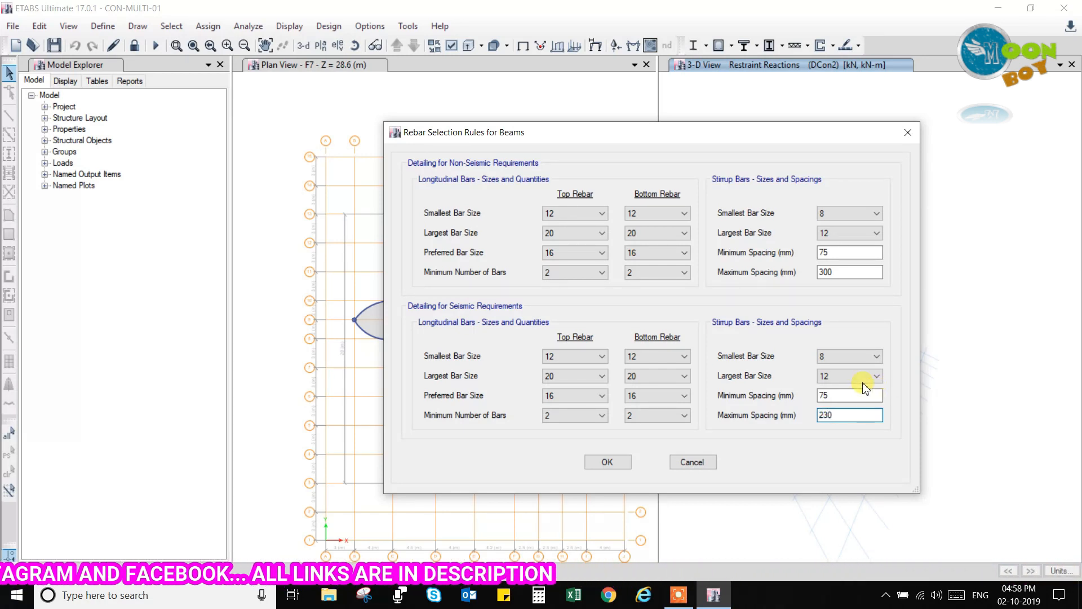
{"action": "left_click", "coordinate": [612, 463]}
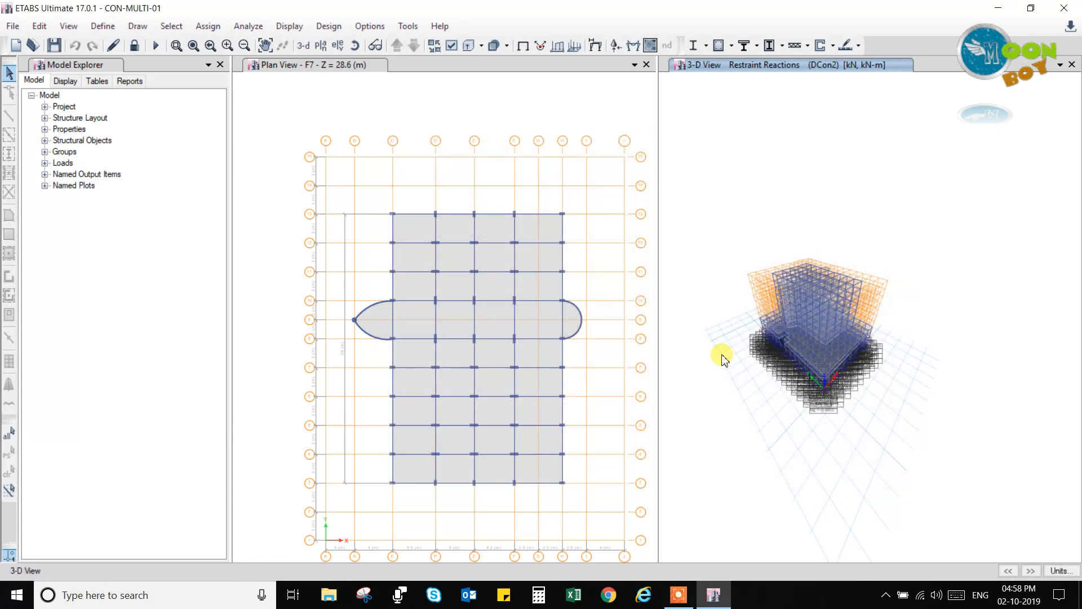
Step: Add the All group to the concrete frame design groups
{"action": "left_click", "coordinate": [732, 45]}
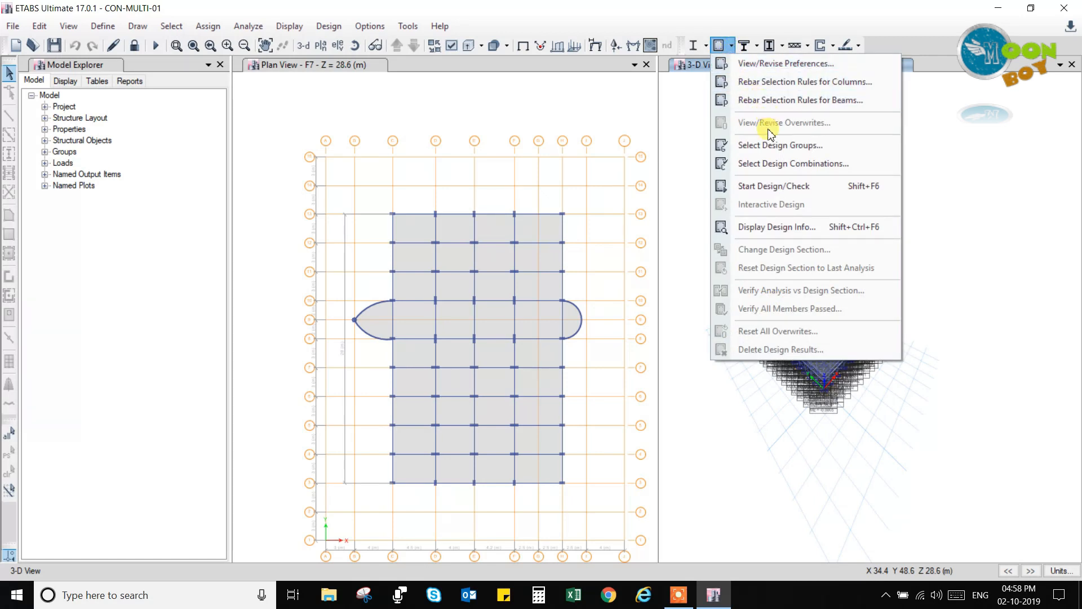
{"action": "left_click", "coordinate": [759, 147]}
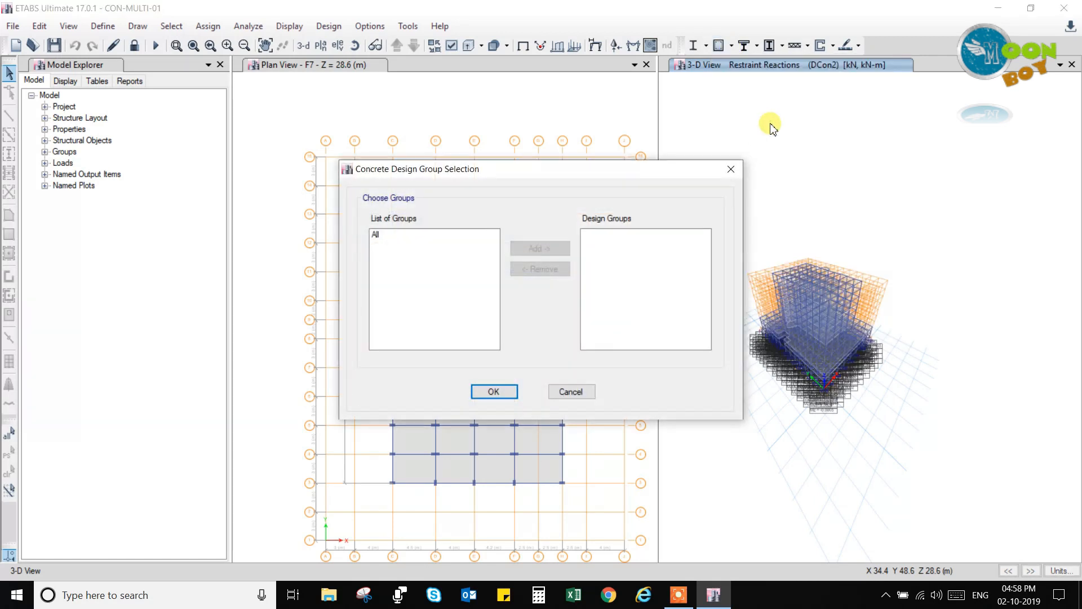
{"action": "left_click", "coordinate": [435, 239]}
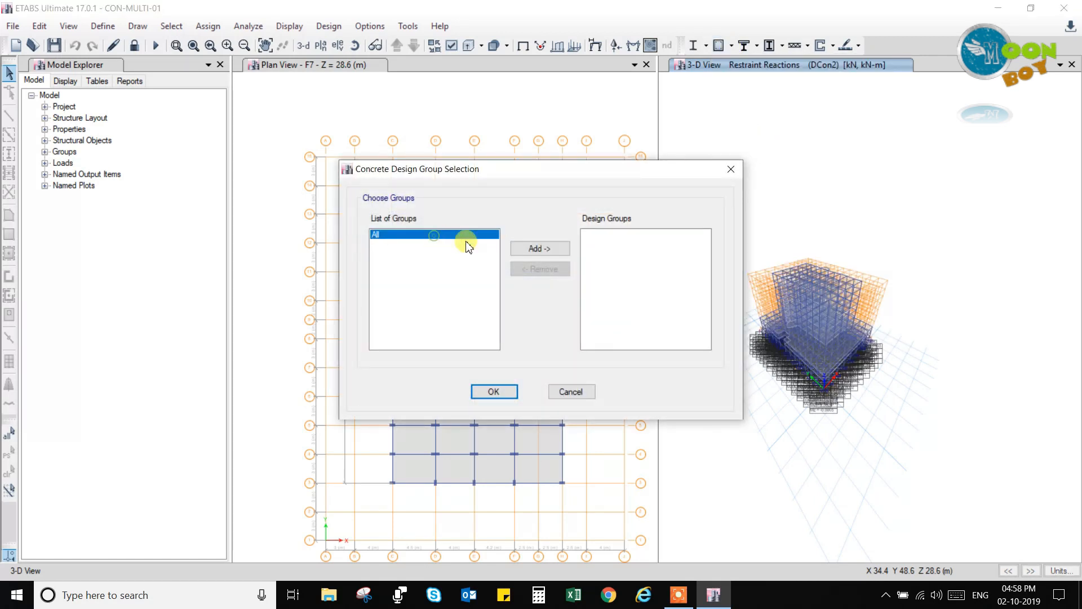
{"action": "left_click", "coordinate": [541, 248]}
{"action": "left_click", "coordinate": [494, 393]}
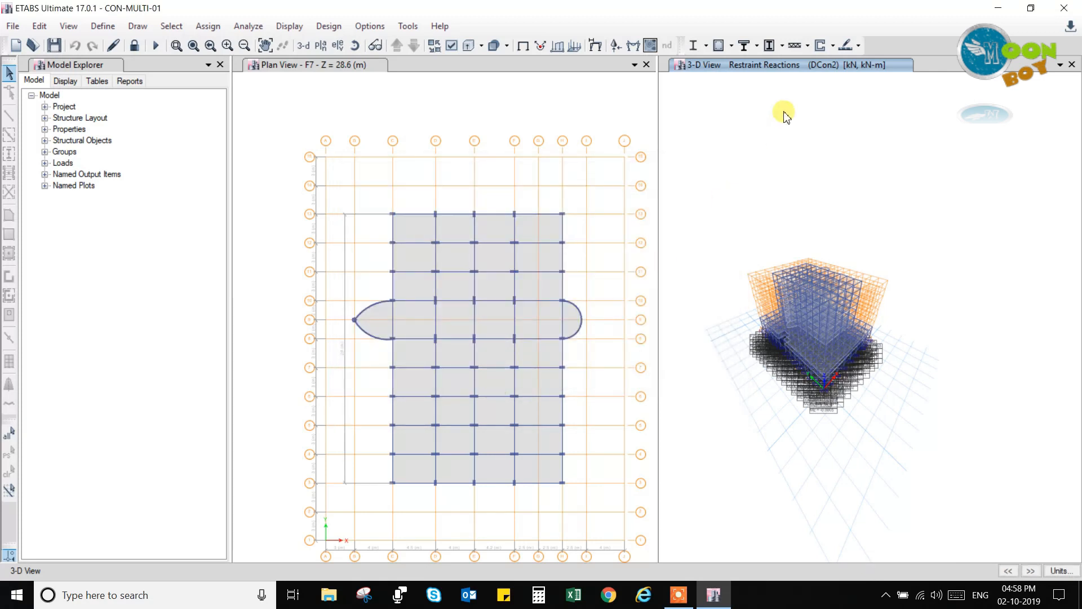
Step: Add the DL+LL combination to the design combinations for the concrete frame design
{"action": "left_click", "coordinate": [730, 46]}
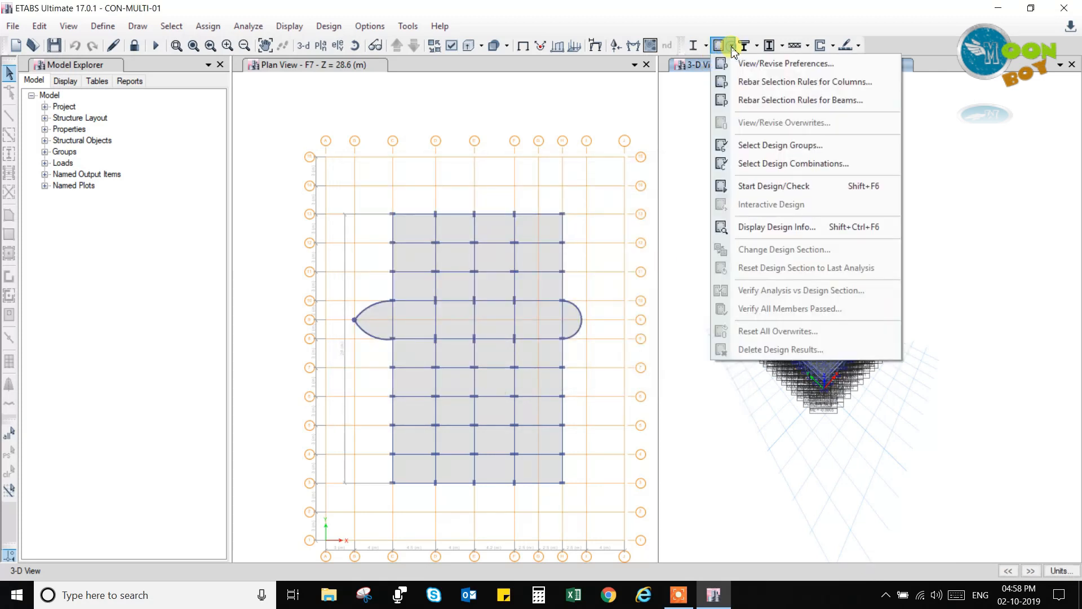
{"action": "left_click", "coordinate": [771, 167]}
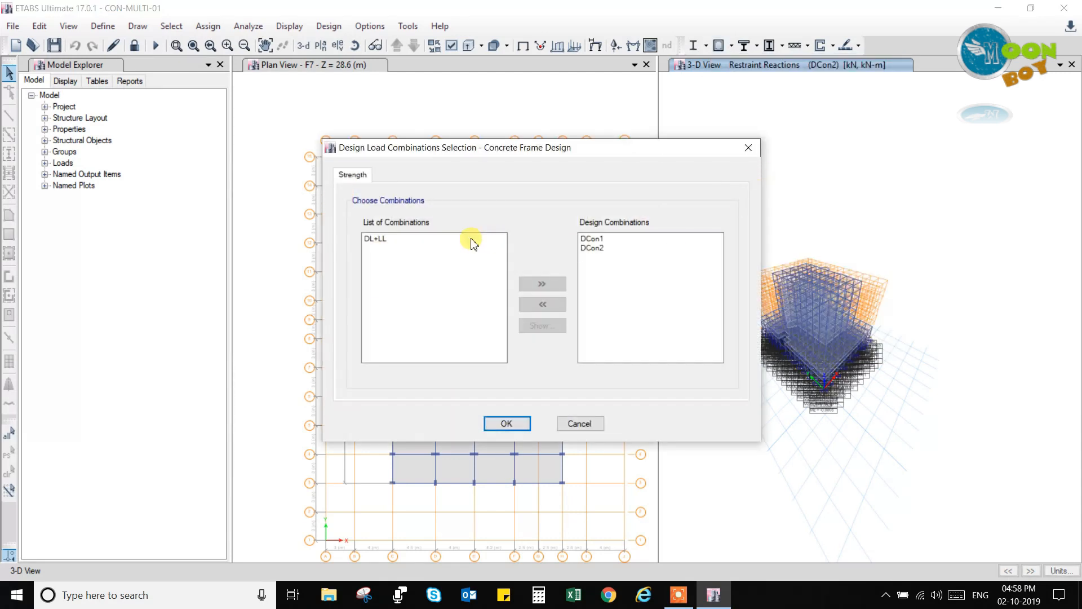
{"action": "left_click", "coordinate": [416, 239]}
{"action": "left_click", "coordinate": [542, 283]}
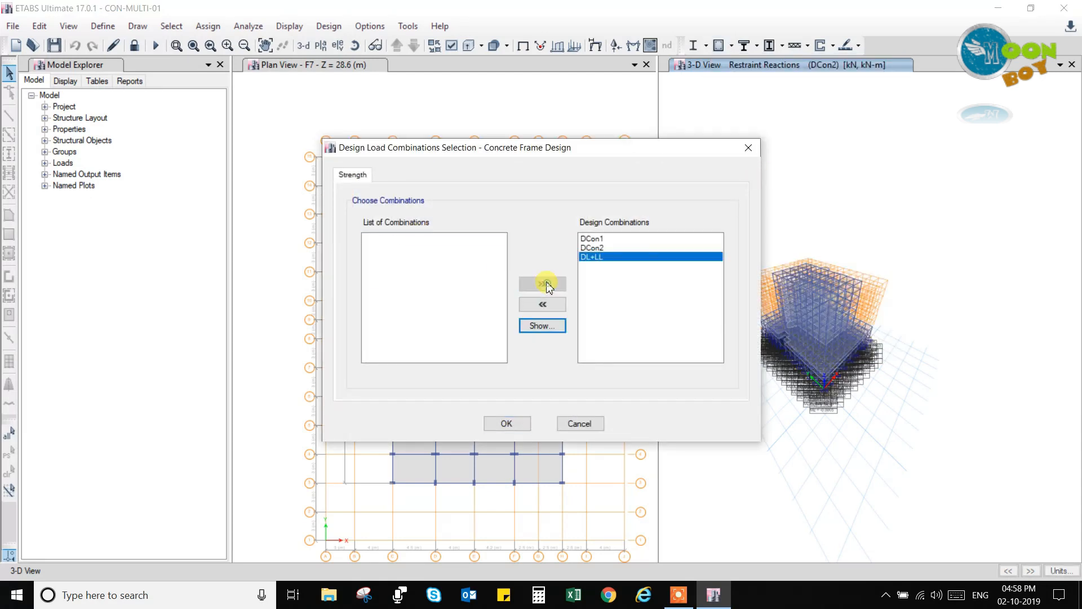
{"action": "left_click", "coordinate": [593, 239]}
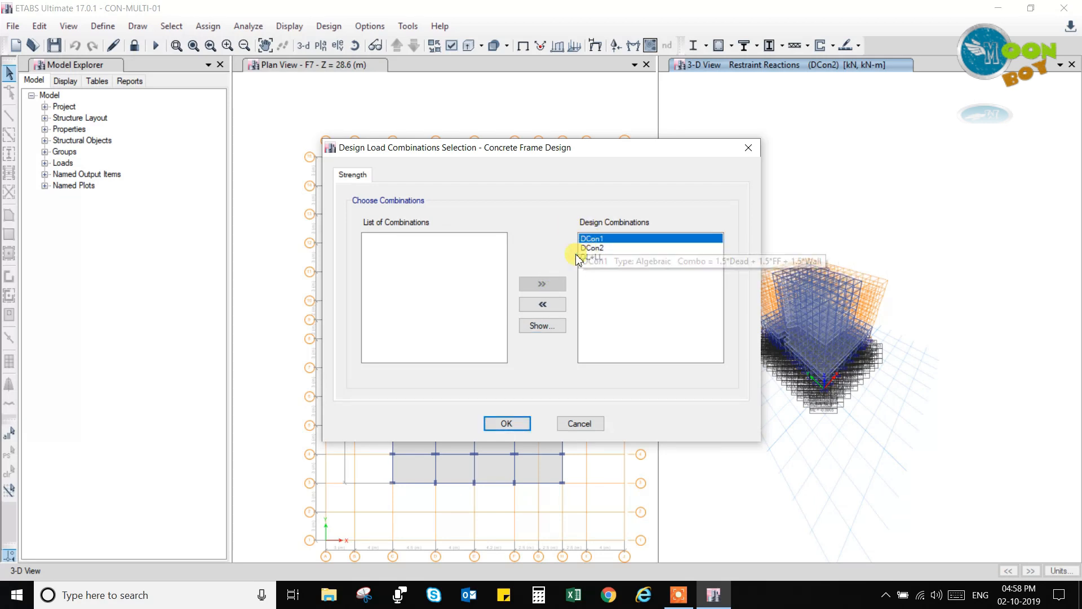
{"action": "left_click", "coordinate": [506, 424]}
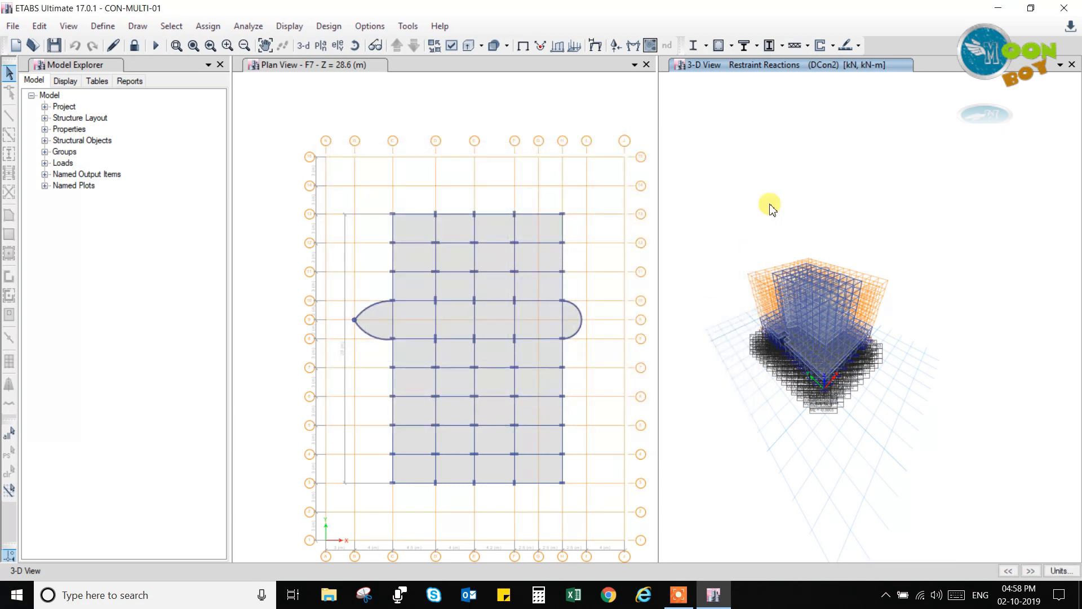
Step: Display the undeformed shape in the 3-D view in place of the restraint reactions and run the concrete frame design check
{"action": "left_click", "coordinate": [732, 46]}
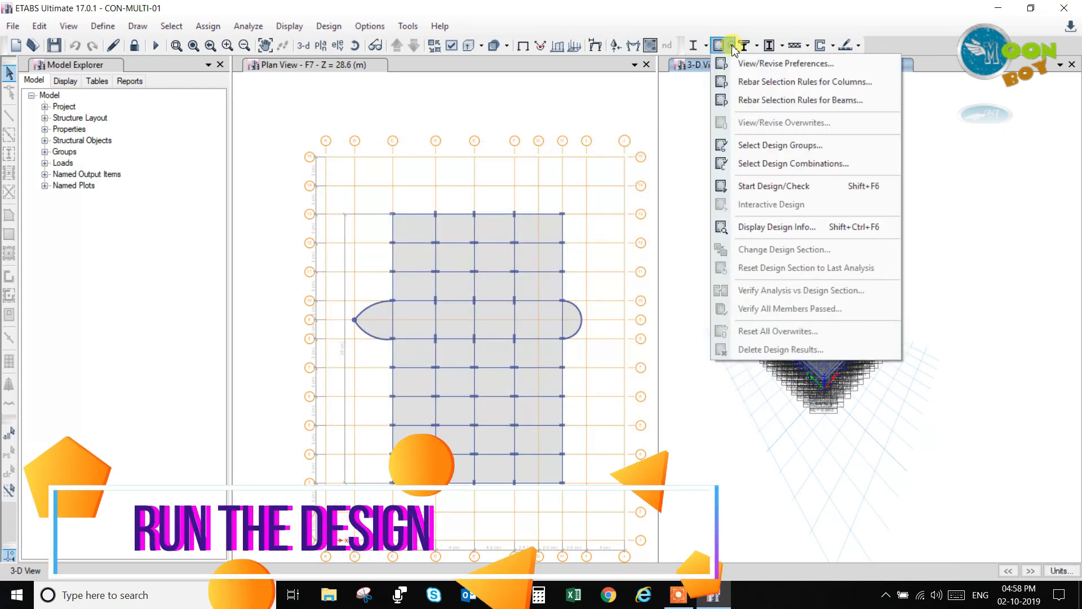
{"action": "left_click", "coordinate": [768, 190]}
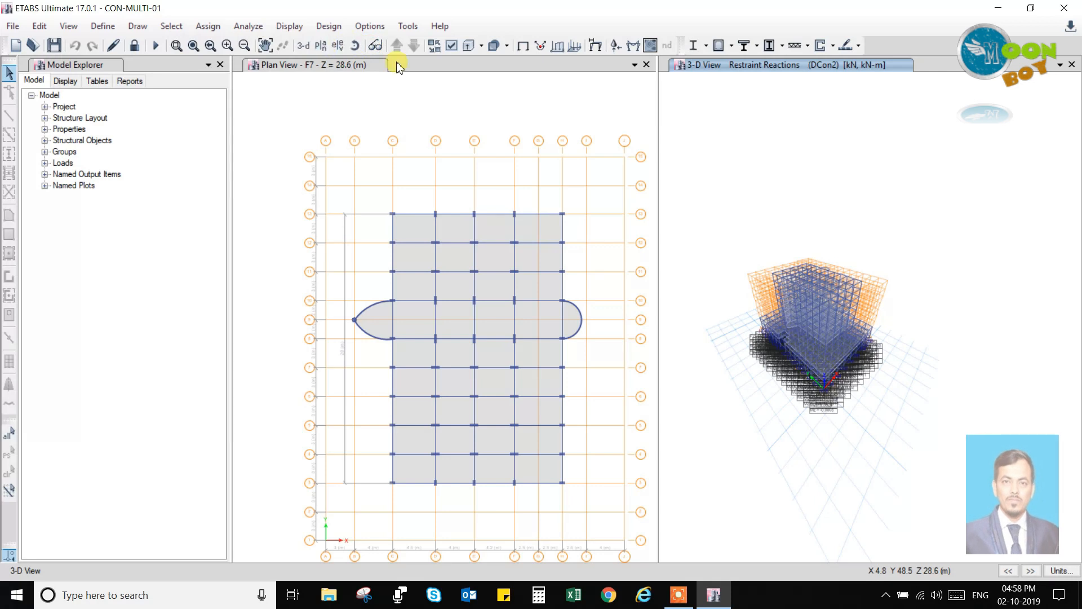
{"action": "left_click", "coordinate": [523, 45]}
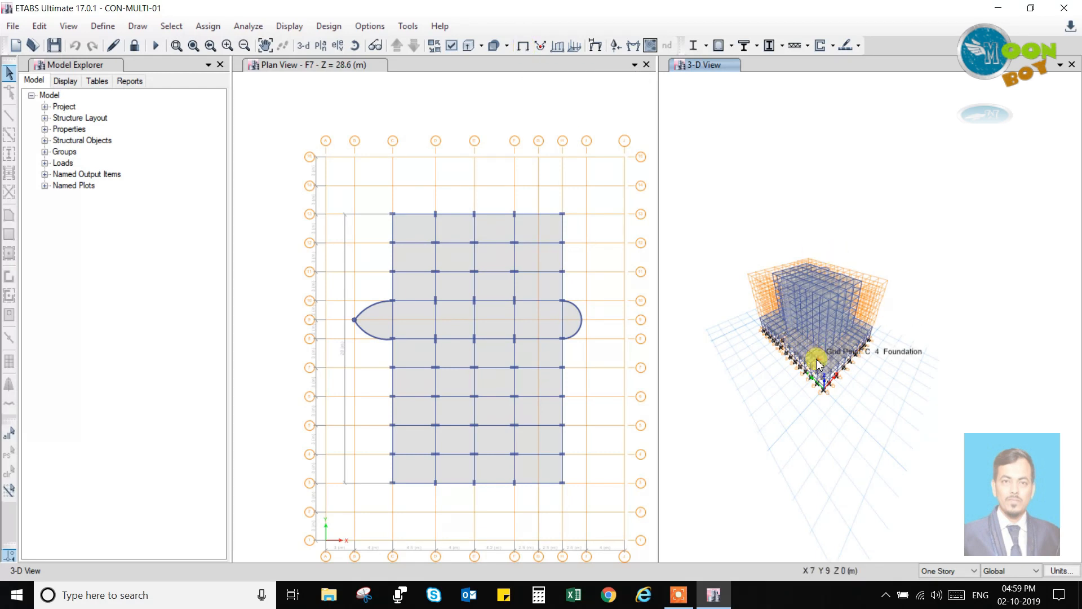
{"action": "scroll", "coordinate": [806, 330], "scroll_direction": "up", "scroll_amount": 3}
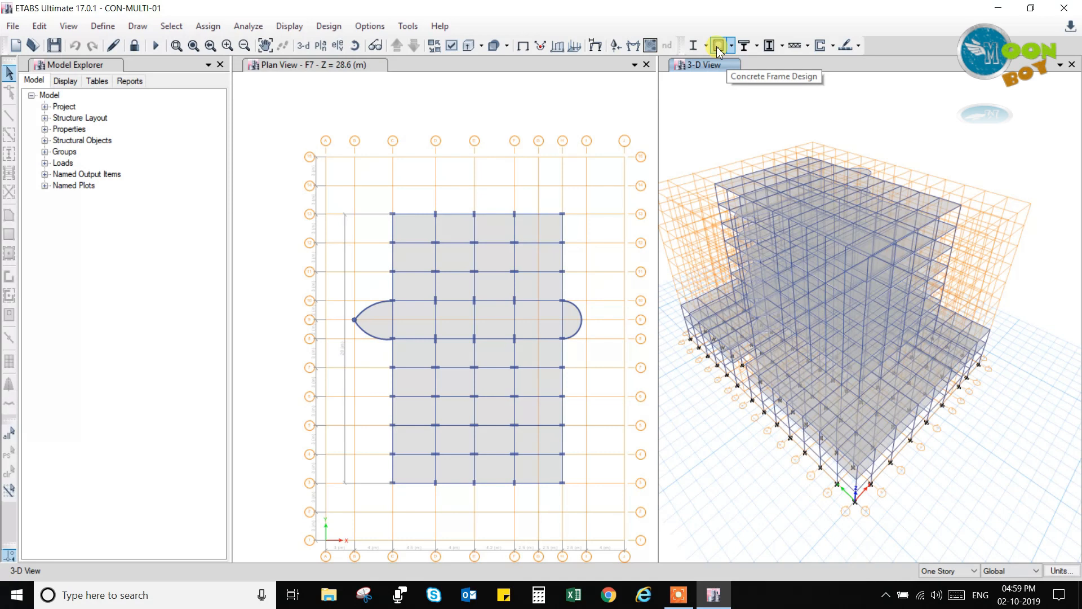
{"action": "left_click", "coordinate": [731, 46]}
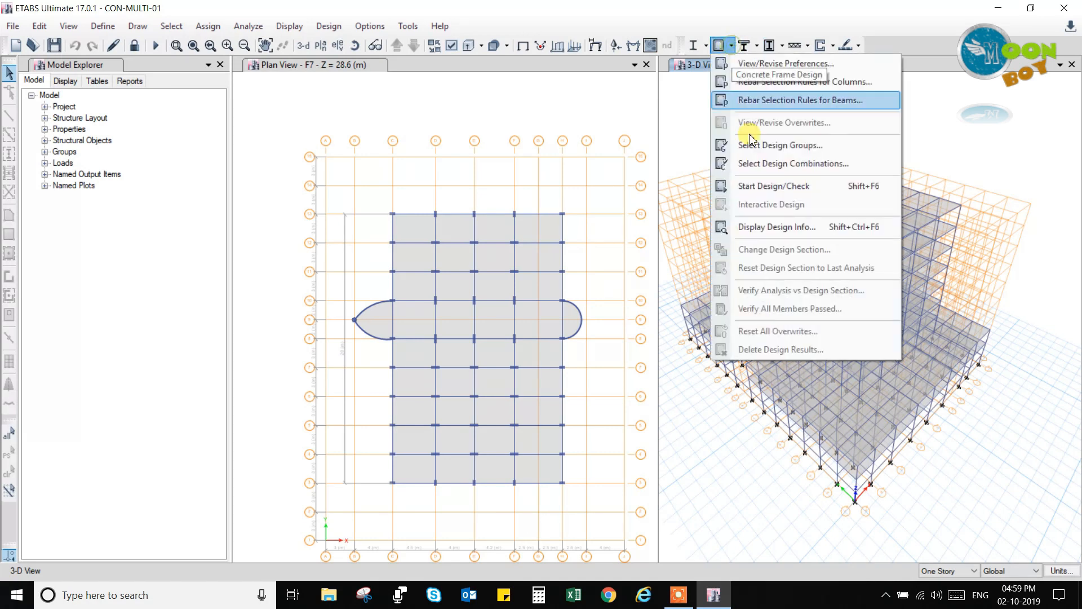
{"action": "left_click", "coordinate": [768, 186]}
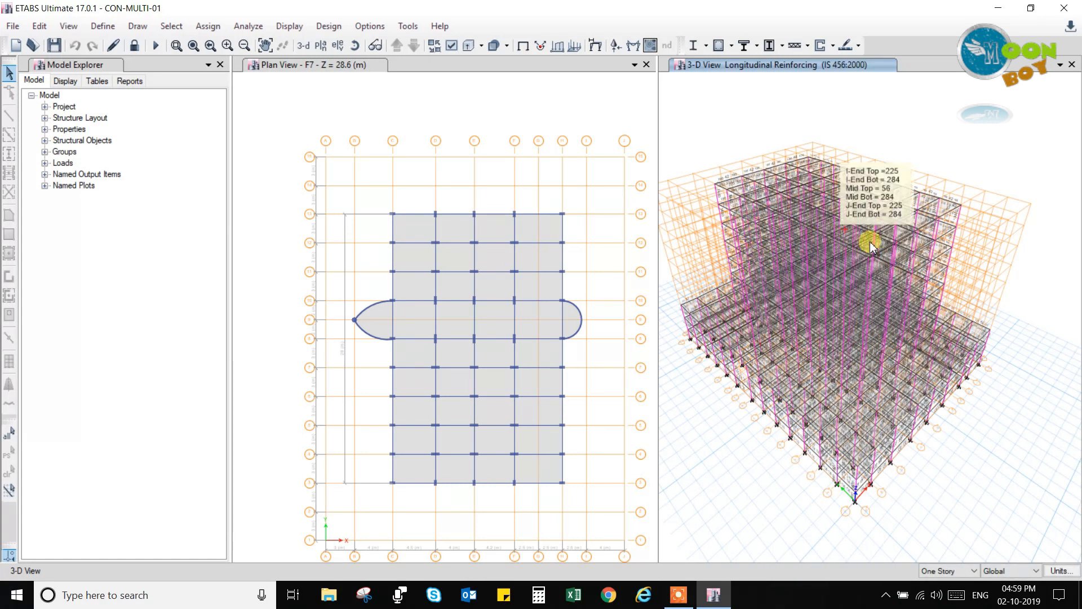
Step: Inspect the longitudinal reinforcing near the front corner of the building and review the design information of the Cellar Floor corner column
{"action": "mouse_move", "coordinate": [872, 378]}
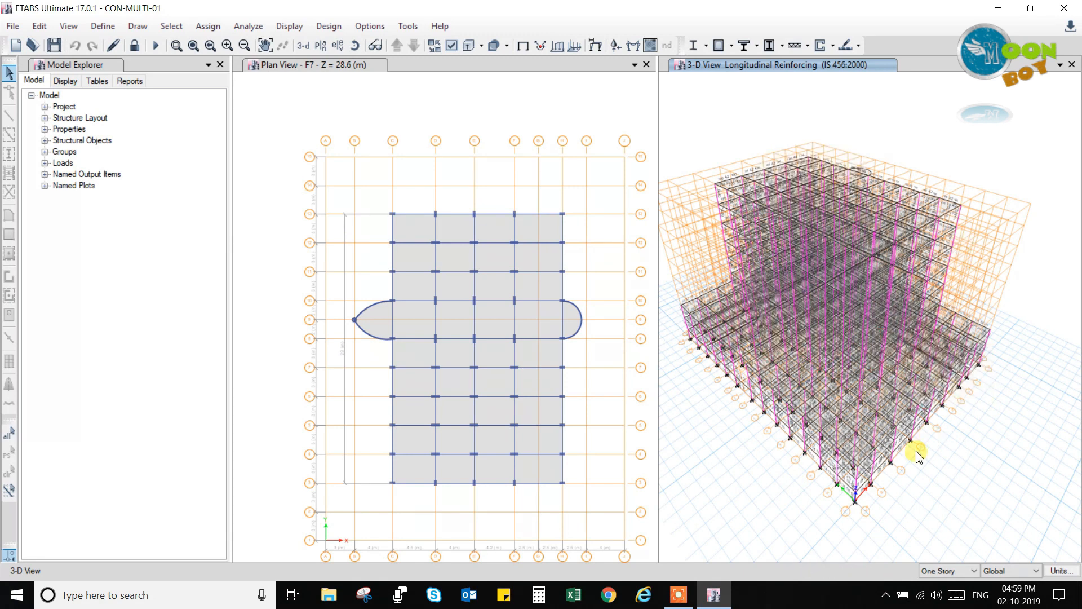
{"action": "mouse_move", "coordinate": [865, 480]}
{"action": "scroll", "coordinate": [861, 478], "scroll_direction": "up", "scroll_amount": 5}
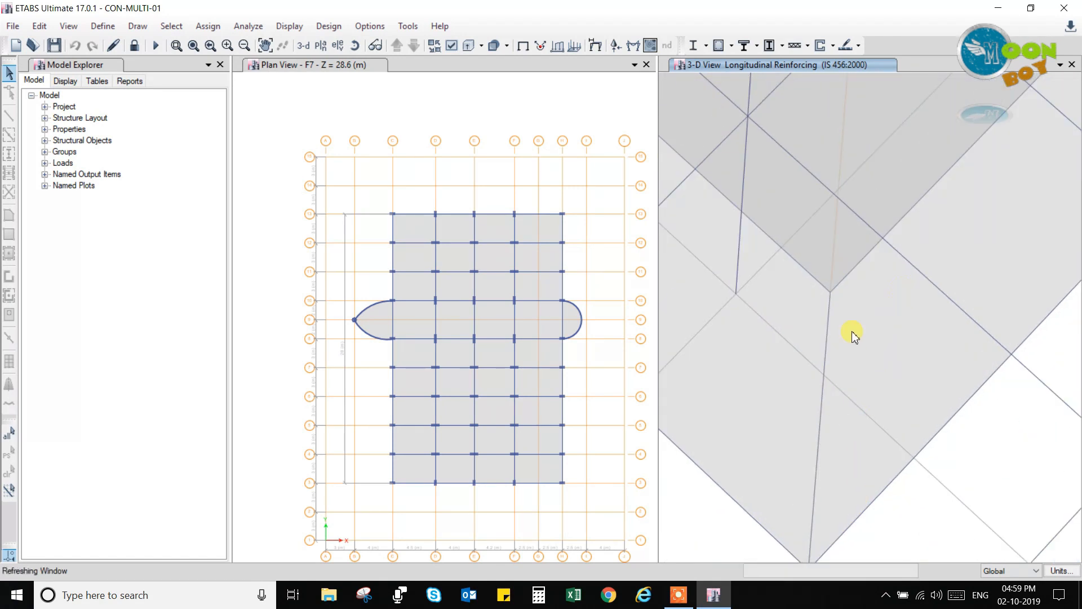
{"action": "scroll", "coordinate": [869, 339], "scroll_direction": "down", "scroll_amount": 2}
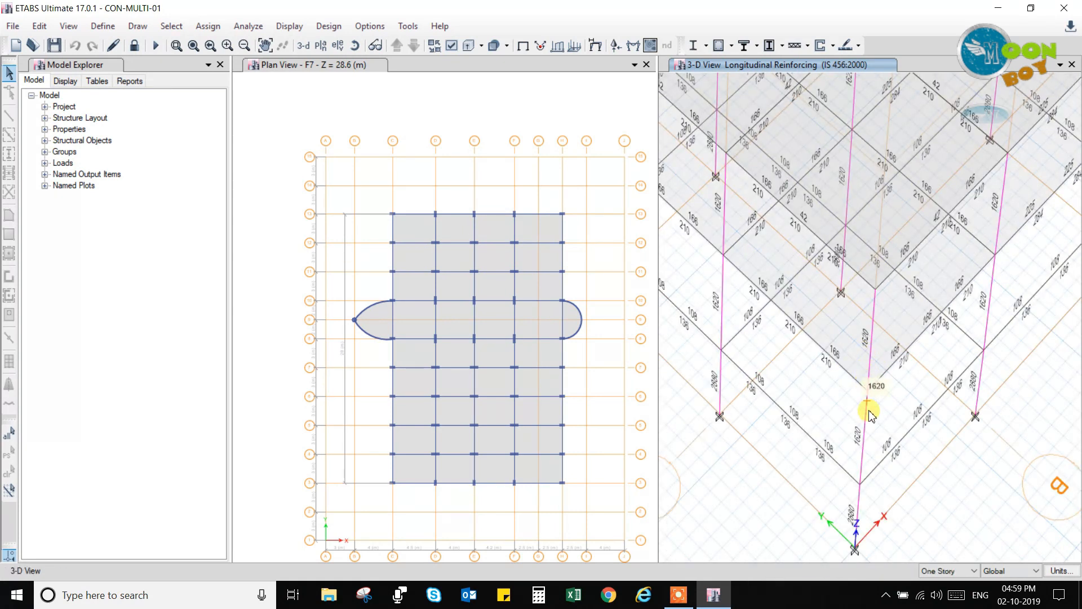
{"action": "right_click", "coordinate": [866, 447]}
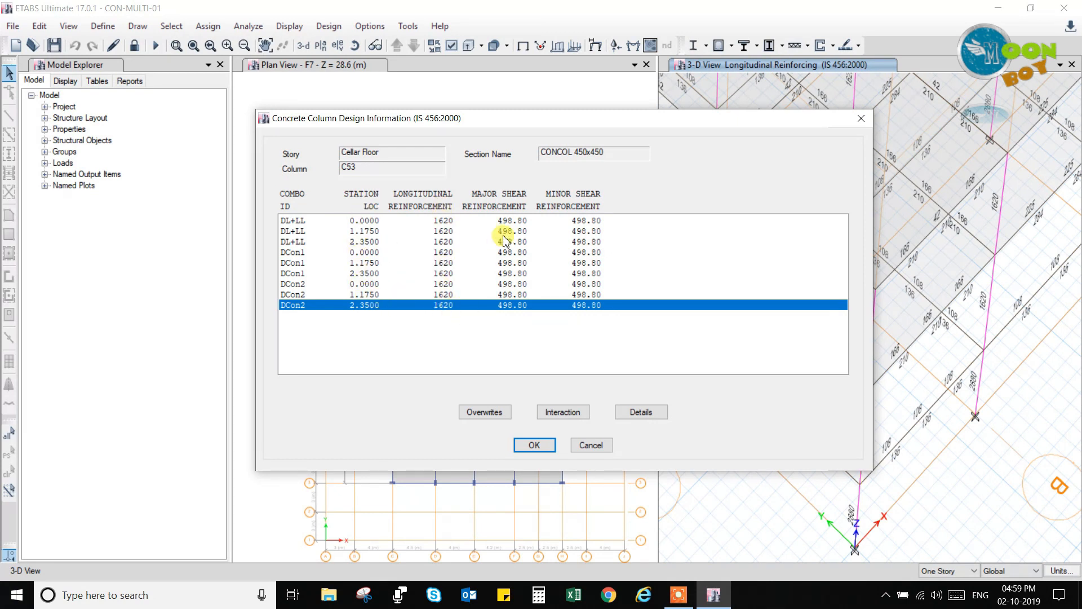
{"action": "left_click", "coordinate": [861, 118]}
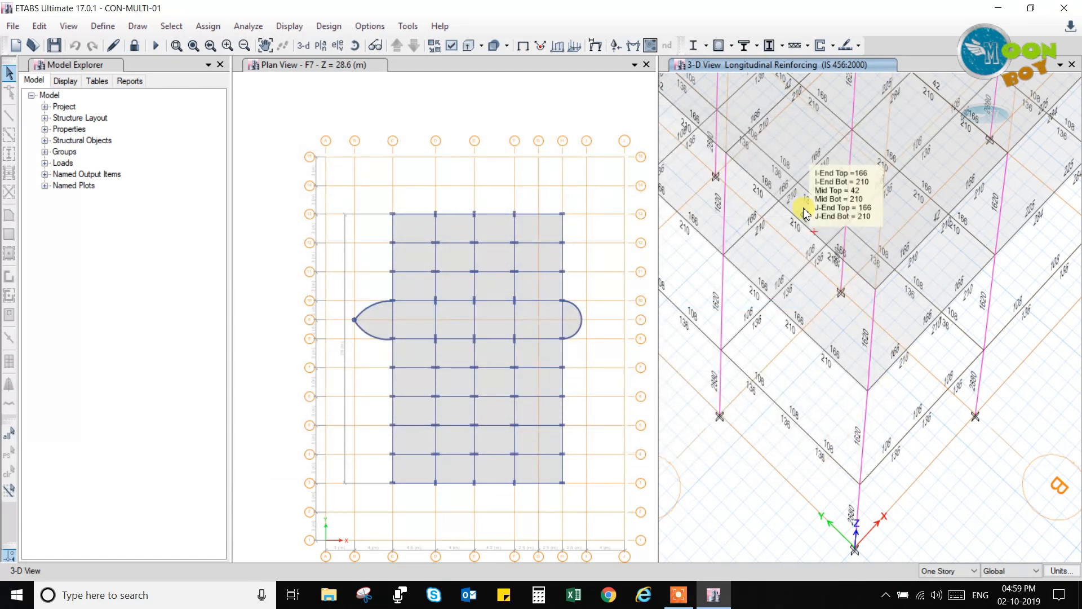
Step: Verify whether all concrete frame members passed the design check, and view the reinforcing across the whole building
{"action": "left_click", "coordinate": [730, 46]}
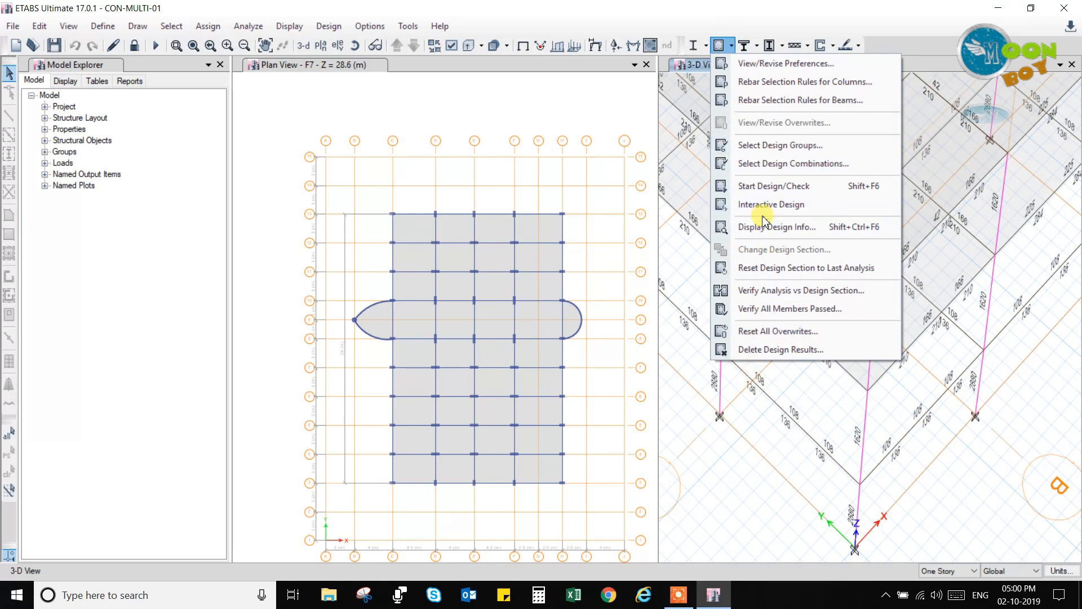
{"action": "left_click", "coordinate": [766, 311]}
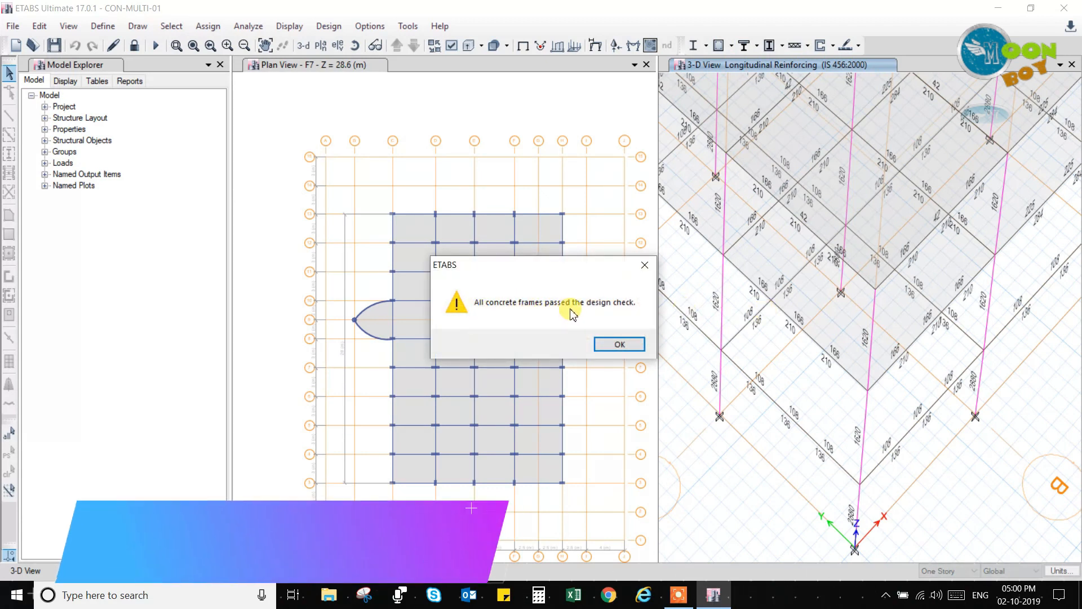
{"action": "mouse_move", "coordinate": [830, 359]}
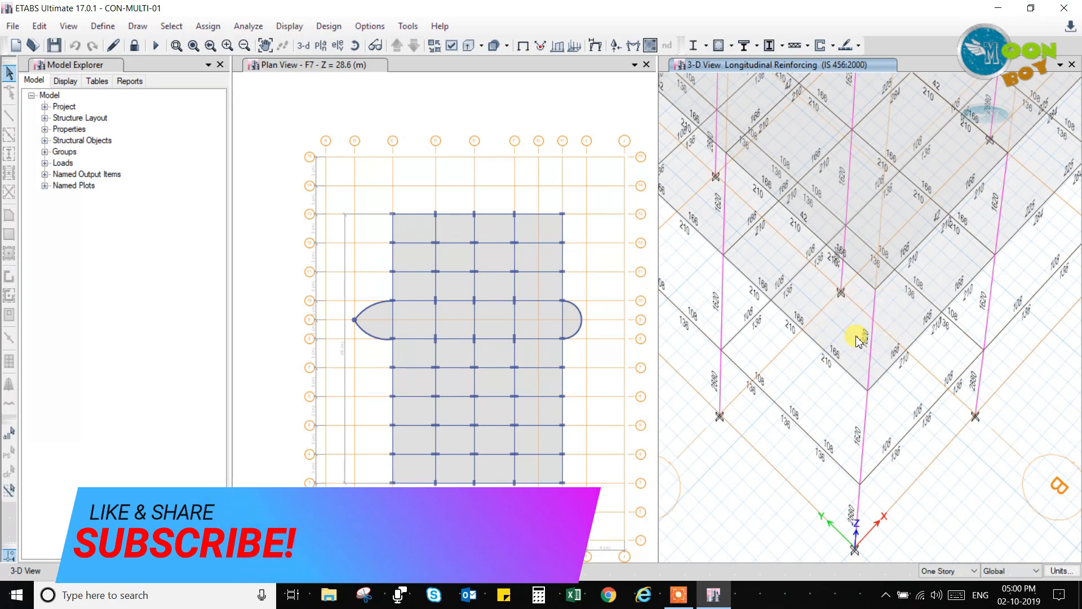
{"action": "scroll", "coordinate": [857, 338], "scroll_direction": "down", "scroll_amount": 4}
{"action": "scroll", "coordinate": [838, 339], "scroll_direction": "down", "scroll_amount": 3}
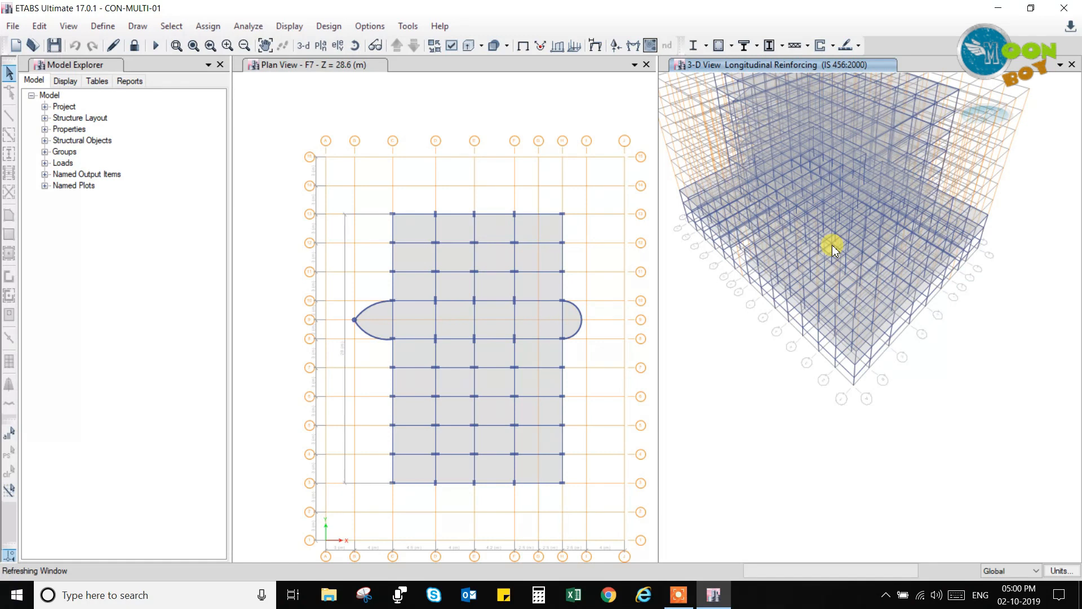
{"action": "mouse_move", "coordinate": [833, 249]}
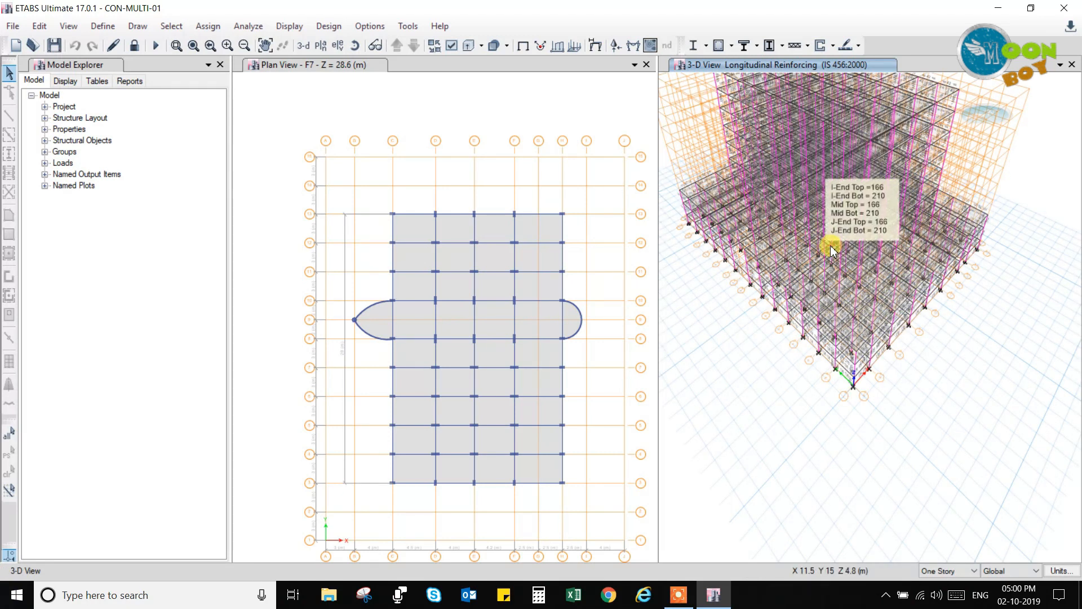
Step: Review the concrete beam design information of an edge beam on story F7, near the building's rear upper corner
{"action": "scroll", "coordinate": [797, 302], "scroll_direction": "down", "scroll_amount": 3}
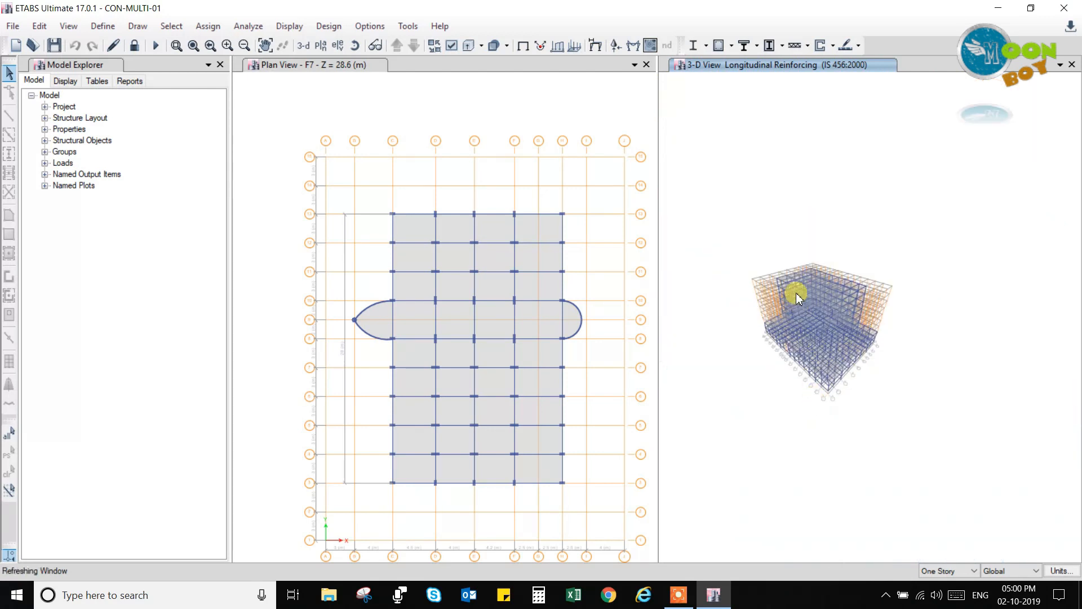
{"action": "scroll", "coordinate": [819, 303], "scroll_direction": "up", "scroll_amount": 5}
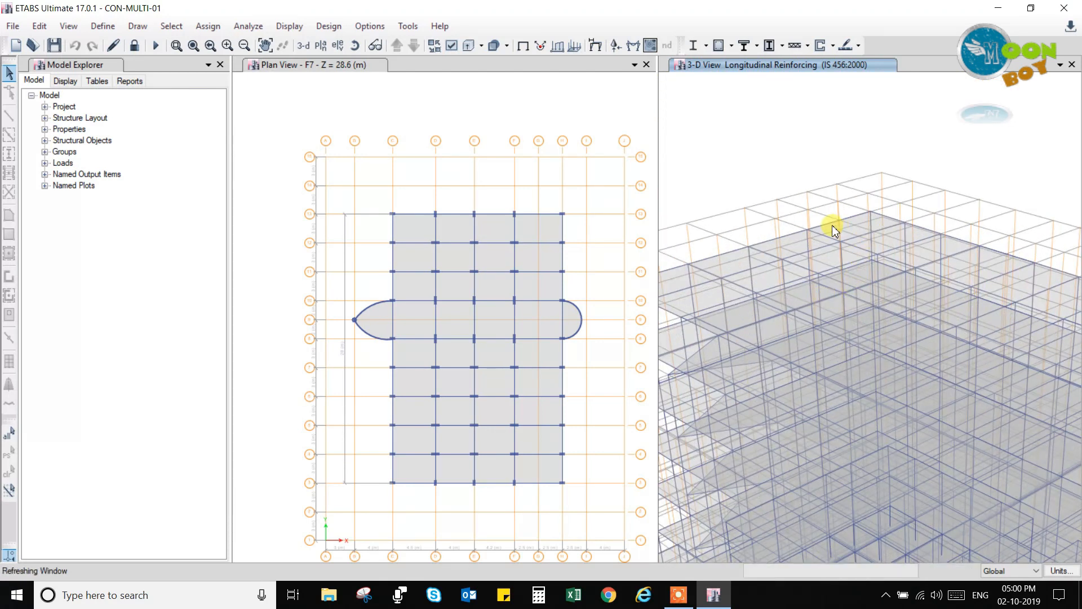
{"action": "right_click", "coordinate": [822, 227]}
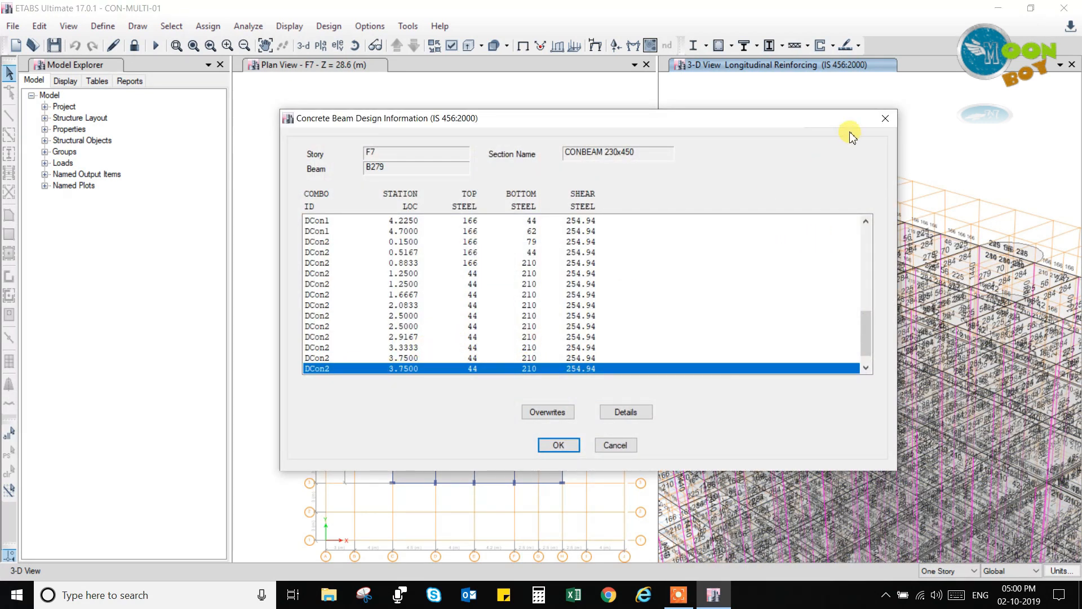
{"action": "left_click", "coordinate": [886, 118]}
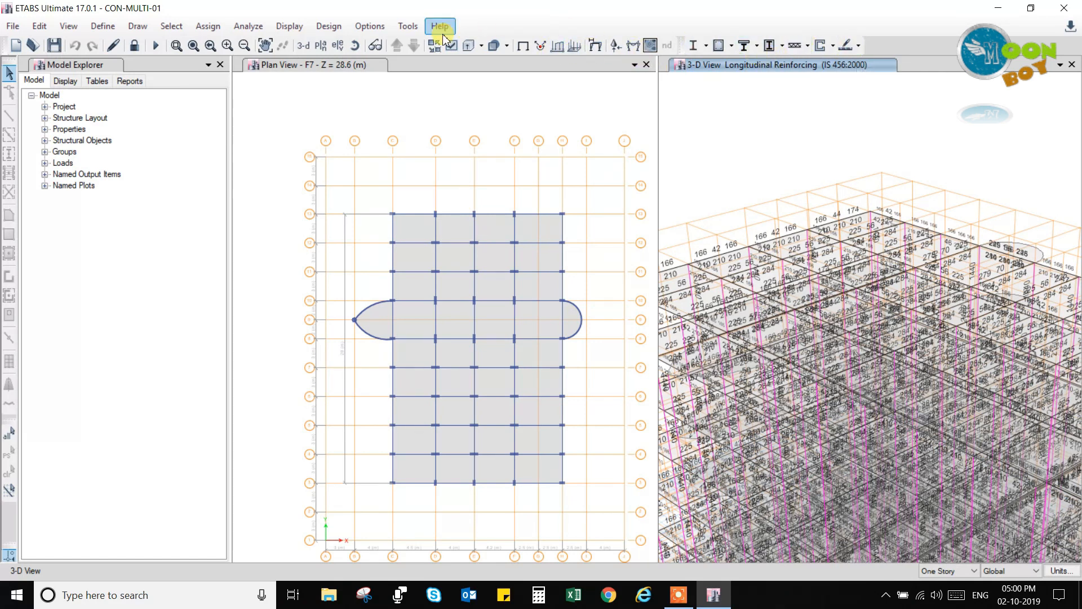
Step: Display the Rebar Percentage design output of the concrete frames in the 3-D view instead of the longitudinal reinforcing
{"action": "left_click", "coordinate": [287, 27]}
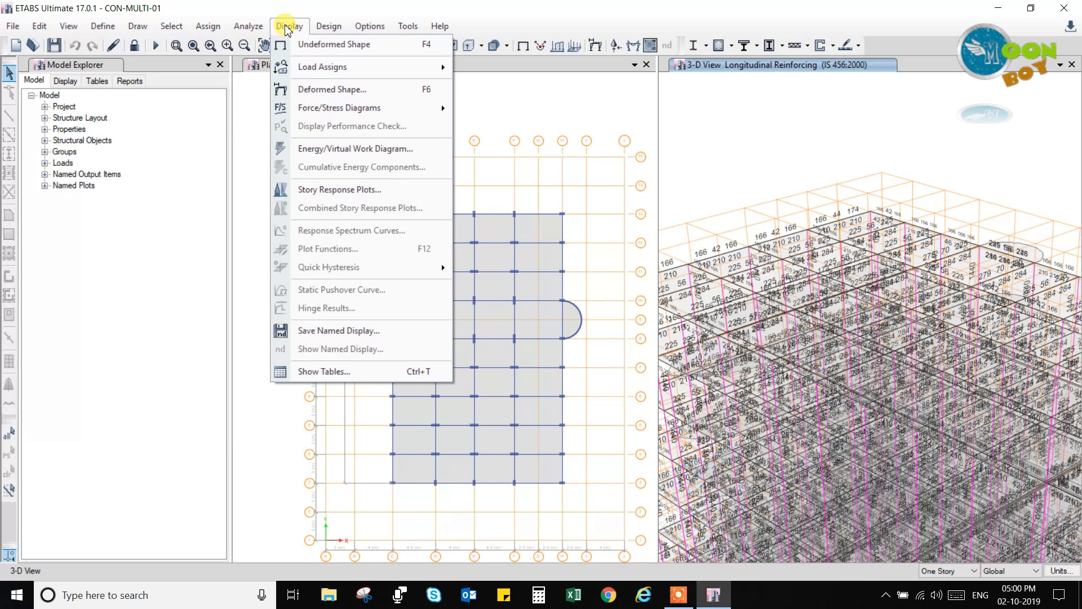
{"action": "left_click", "coordinate": [286, 29]}
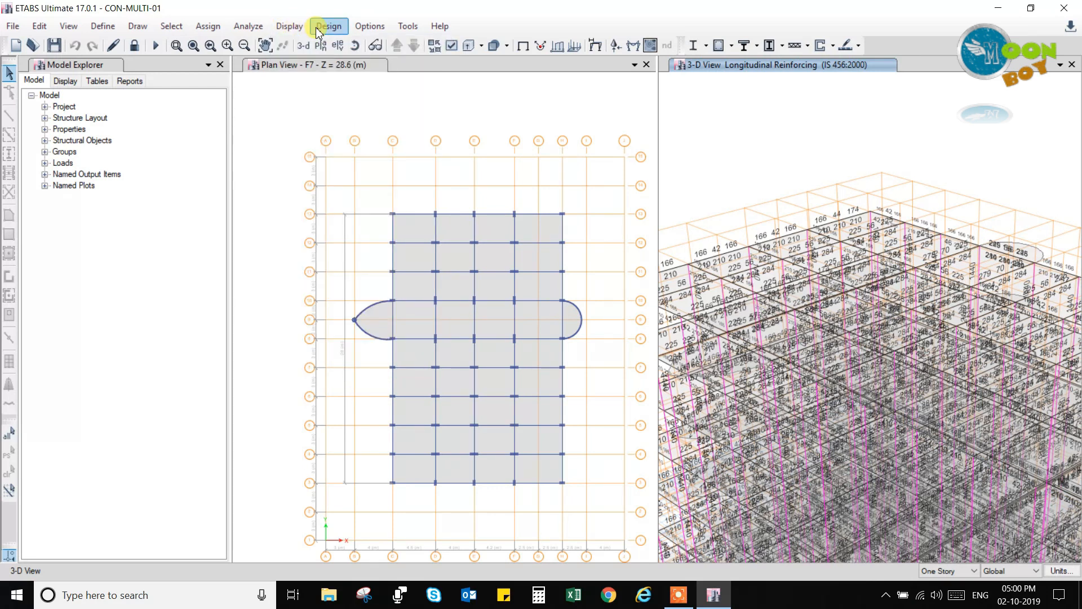
{"action": "left_click", "coordinate": [733, 47]}
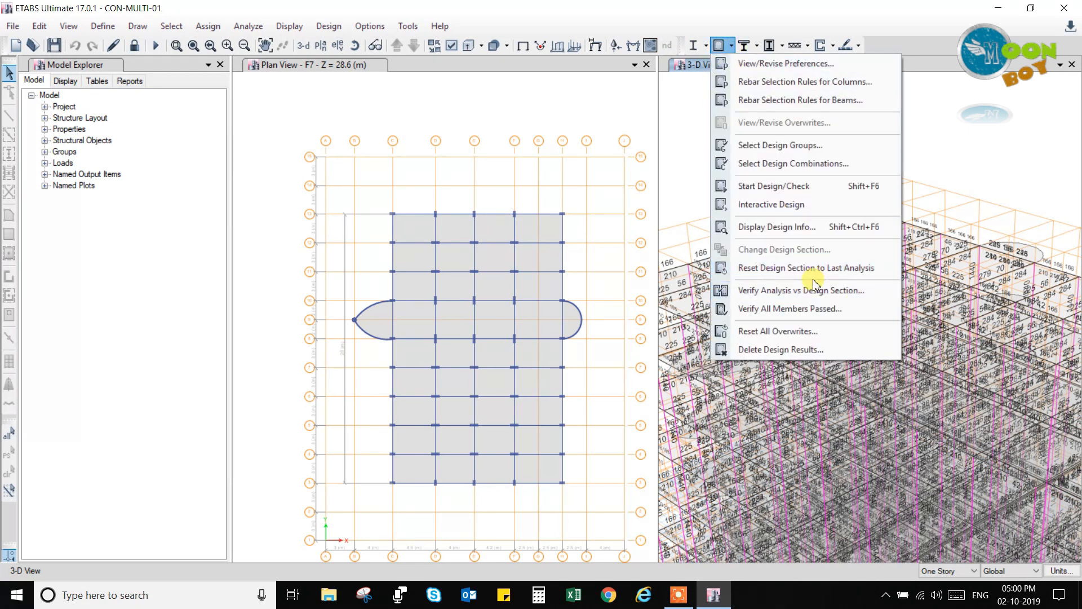
{"action": "left_click", "coordinate": [777, 227]}
{"action": "left_click_drag", "start_coordinate": [570, 242], "coordinate": [679, 217]}
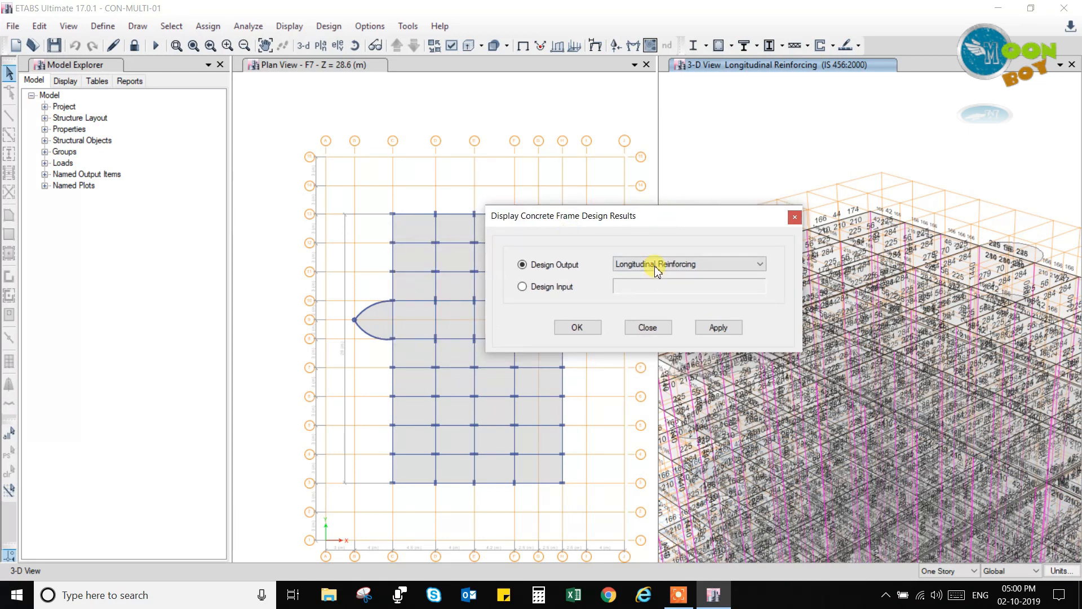
{"action": "left_click", "coordinate": [656, 270]}
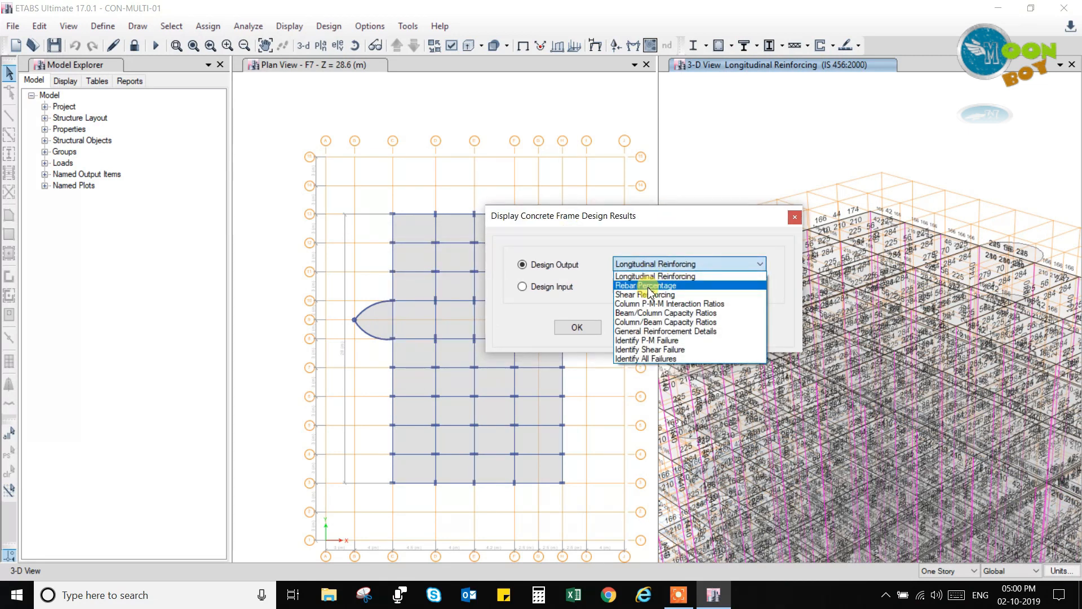
{"action": "left_click", "coordinate": [650, 286]}
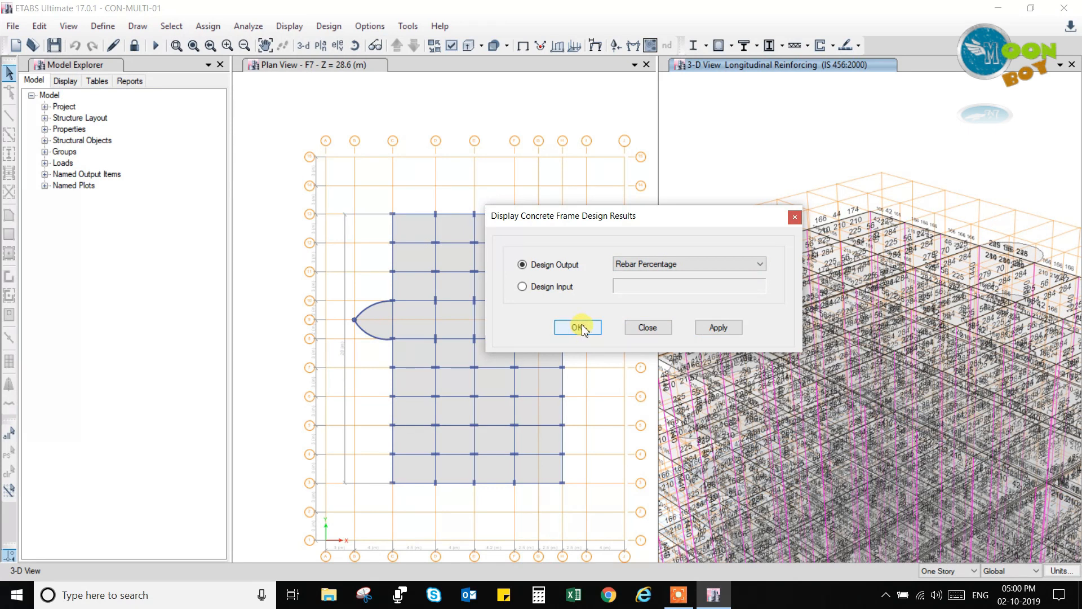
{"action": "left_click", "coordinate": [716, 329]}
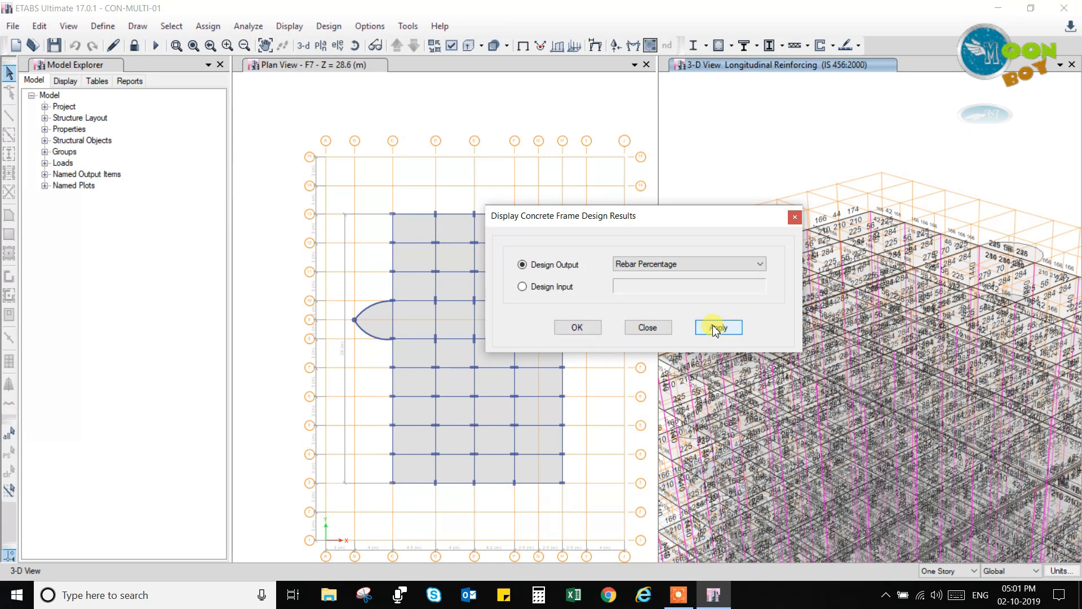
{"action": "left_click", "coordinate": [577, 328]}
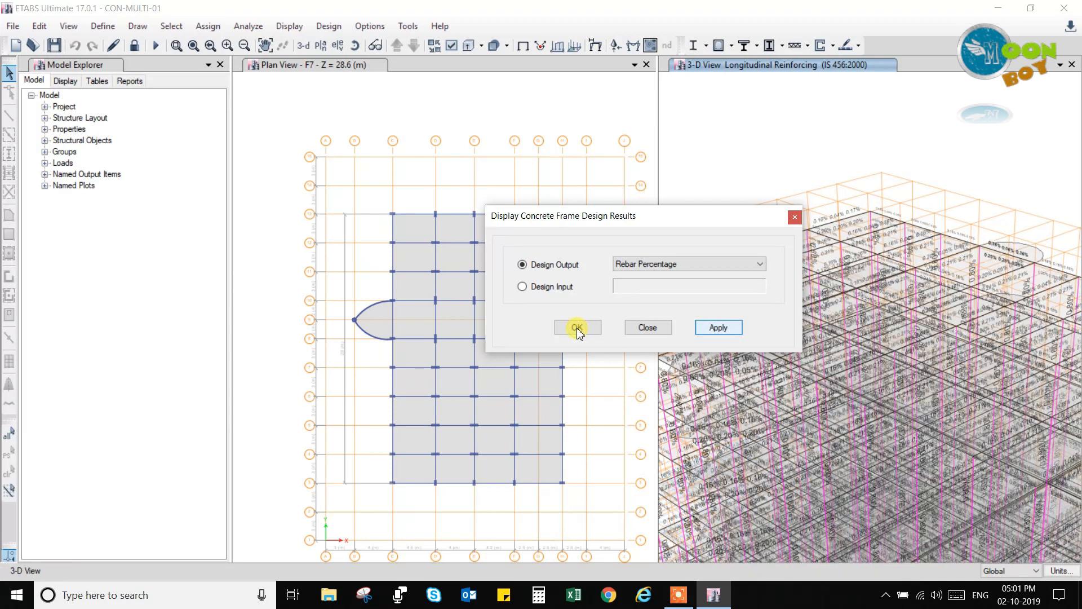
{"action": "left_click", "coordinate": [579, 329]}
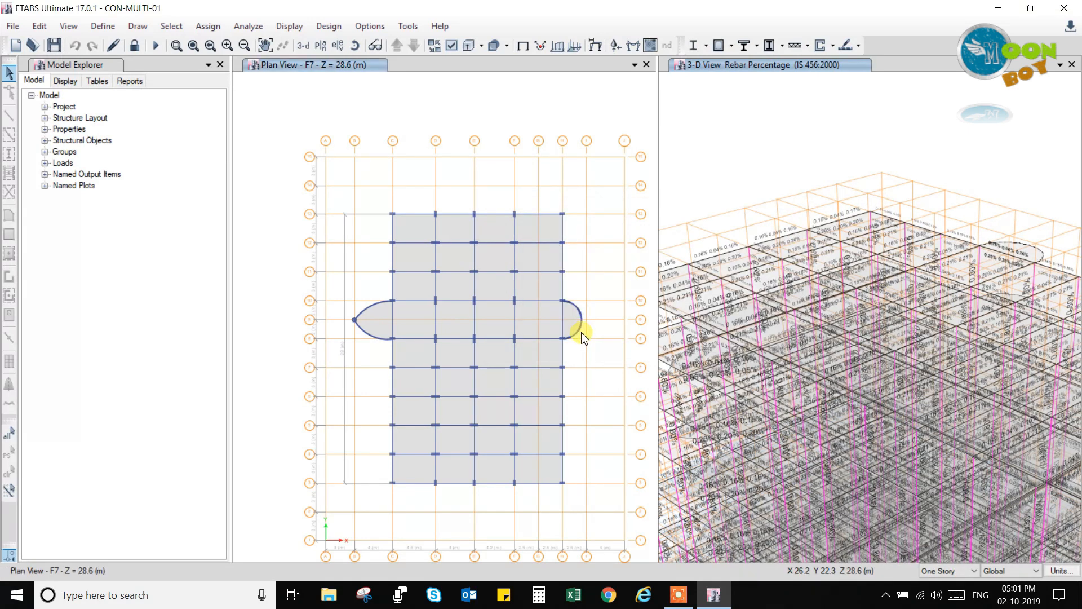
Step: Examine the rebar percentages of the beams and columns on the upper stories and across the rest of the building
{"action": "scroll", "coordinate": [778, 241], "scroll_direction": "up", "scroll_amount": 3}
{"action": "scroll", "coordinate": [784, 237], "scroll_direction": "up", "scroll_amount": 2}
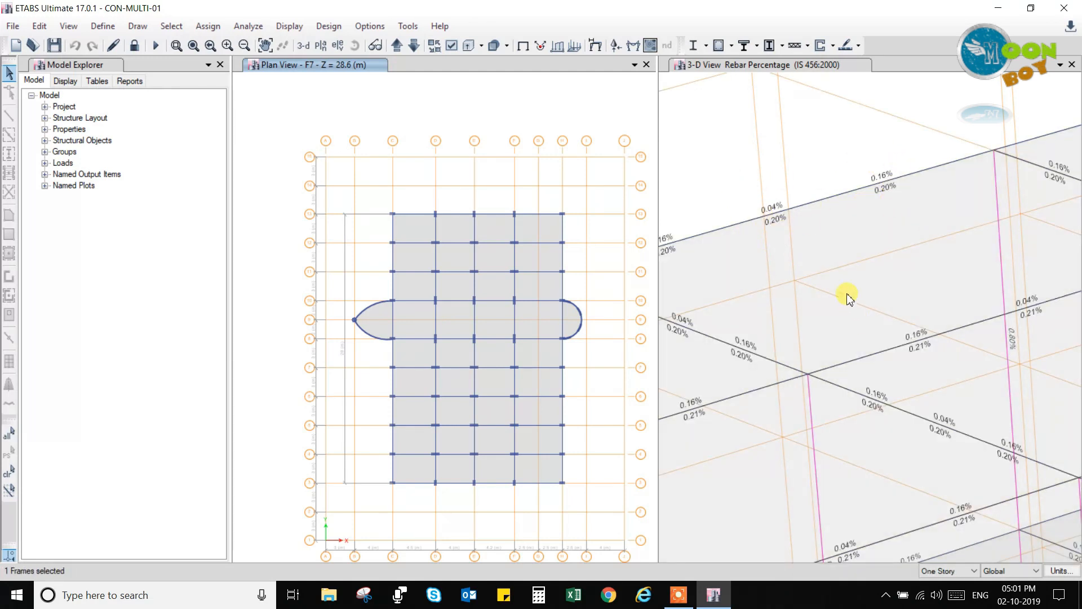
{"action": "scroll", "coordinate": [905, 236], "scroll_direction": "down", "scroll_amount": 2}
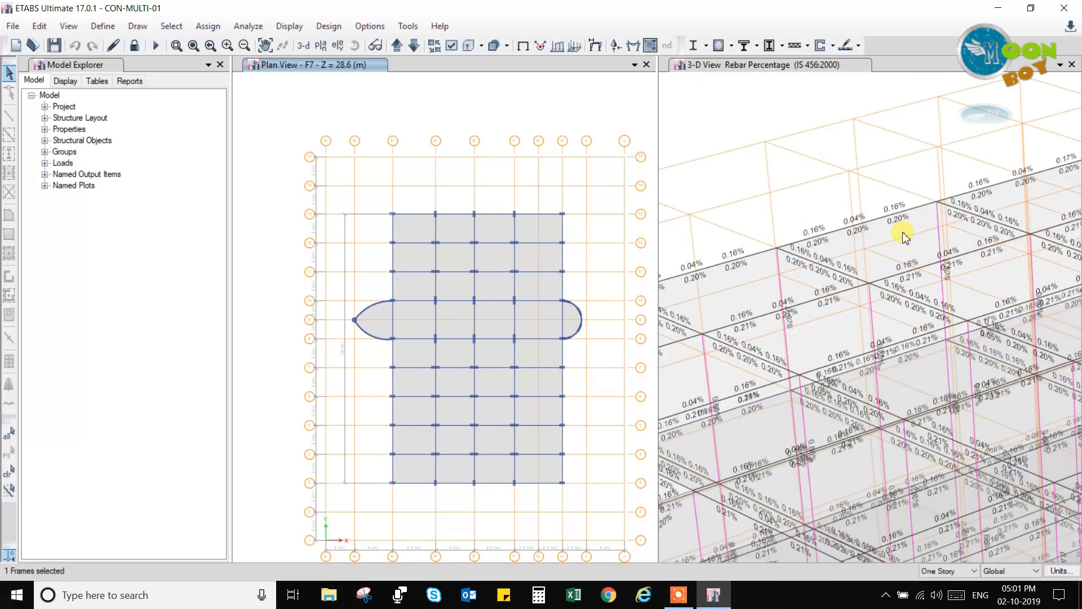
{"action": "scroll", "coordinate": [904, 235], "scroll_direction": "down", "scroll_amount": 4}
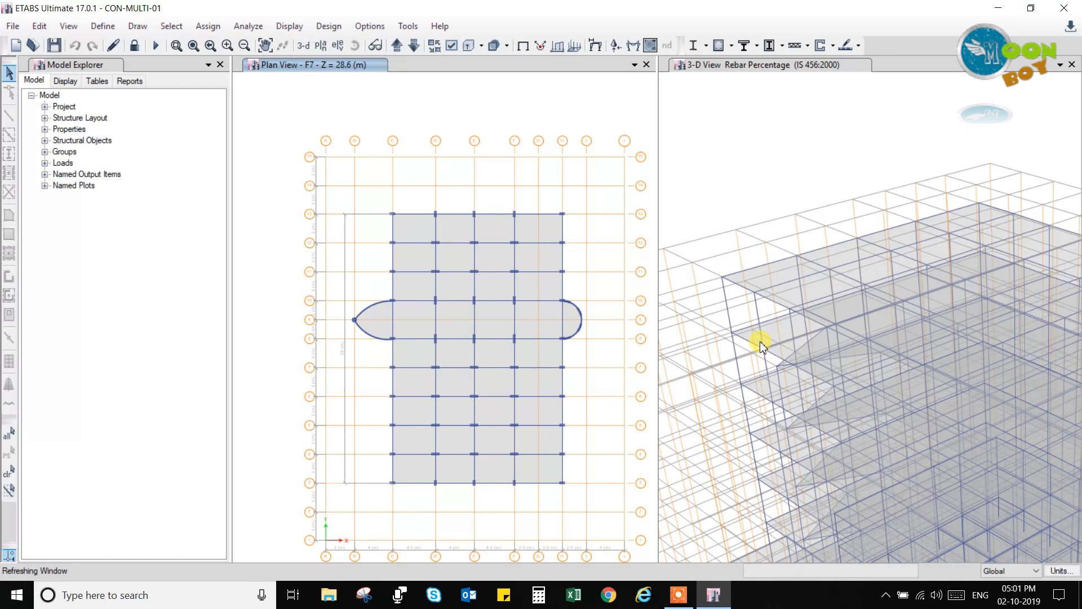
{"action": "scroll", "coordinate": [733, 322], "scroll_direction": "up", "scroll_amount": 5}
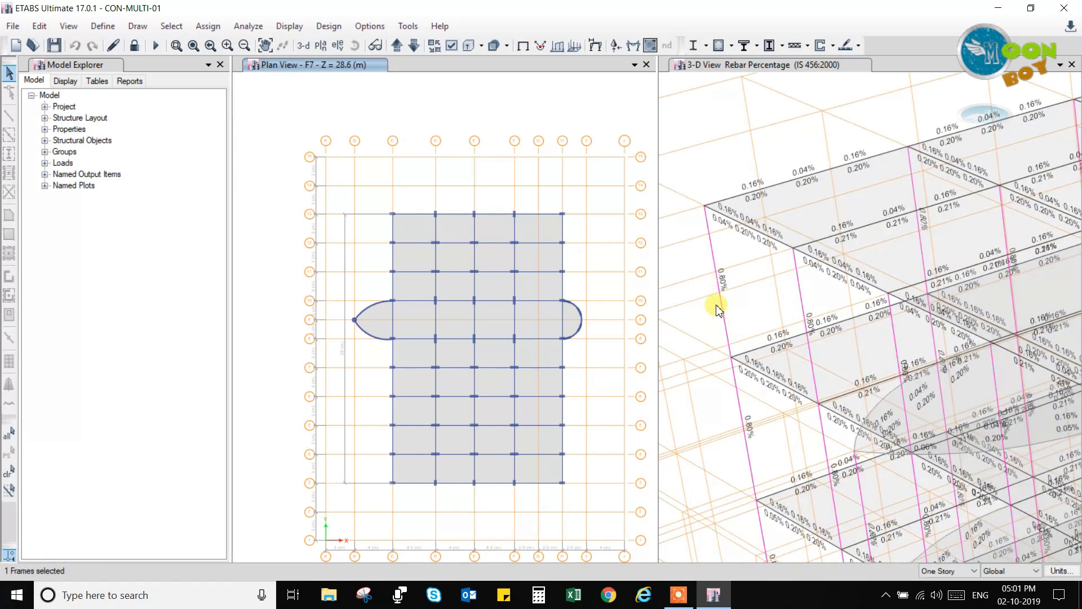
{"action": "scroll", "coordinate": [766, 293], "scroll_direction": "down", "scroll_amount": 5}
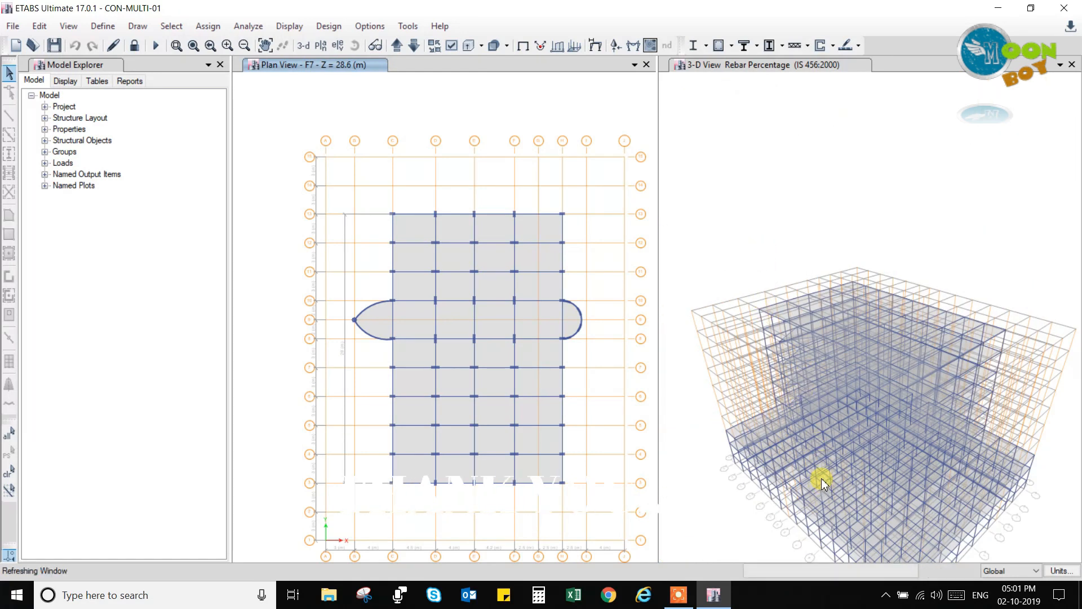
{"action": "scroll", "coordinate": [844, 458], "scroll_direction": "up", "scroll_amount": 5}
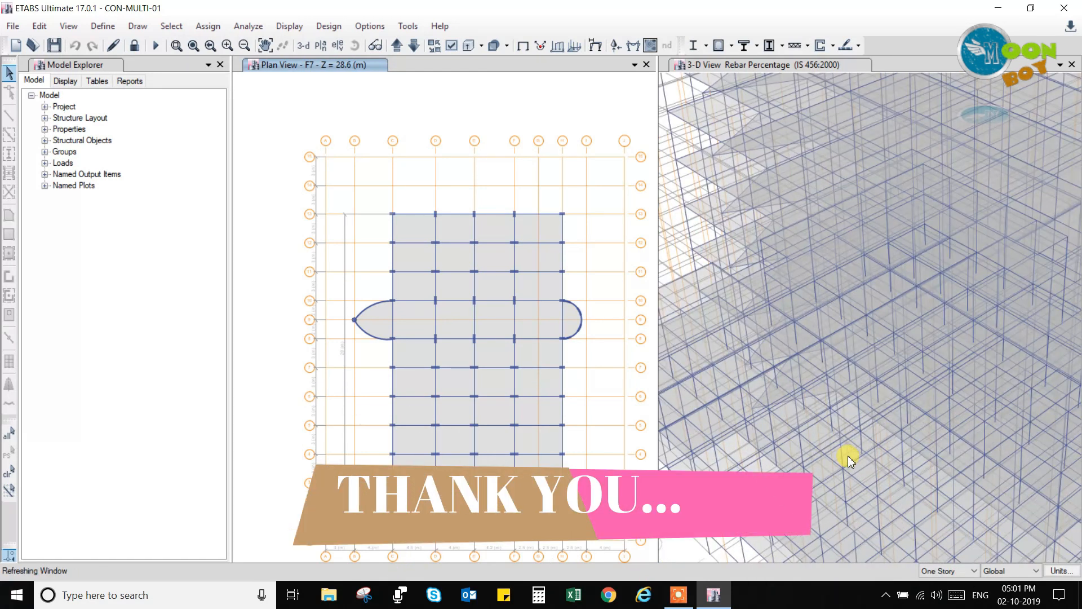
{"action": "left_click", "coordinate": [849, 459]}
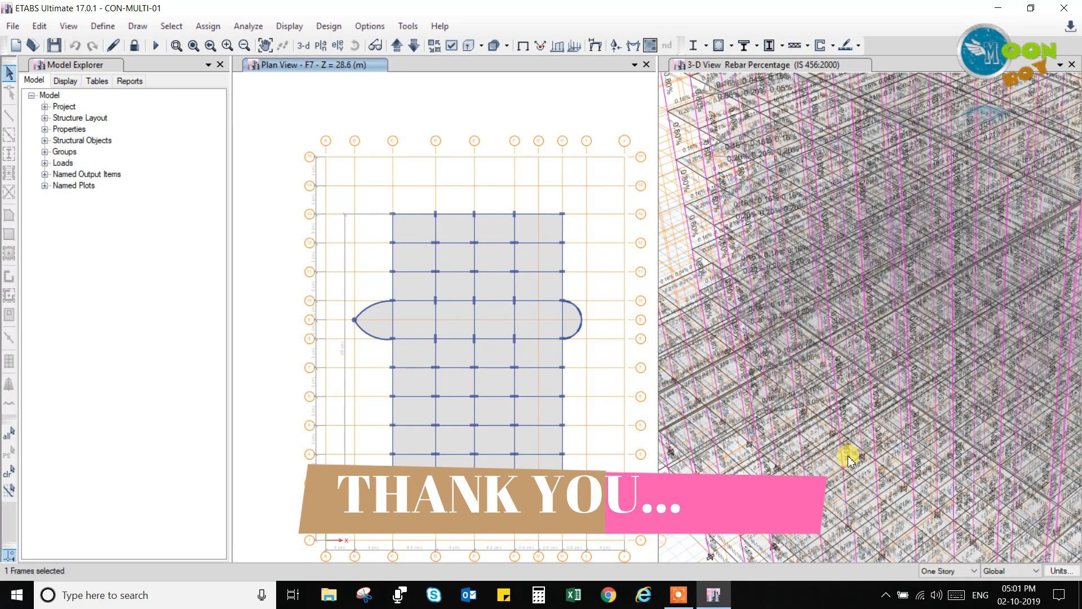